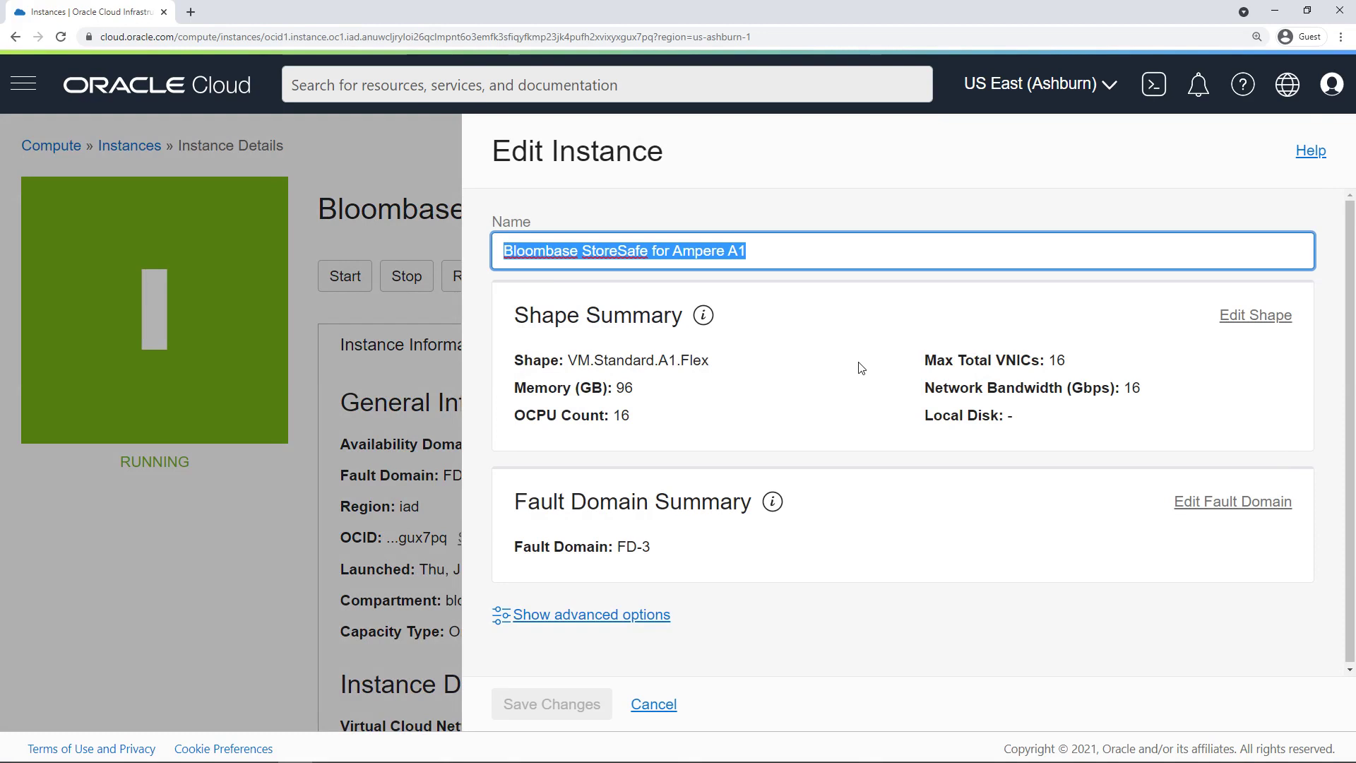
- Expand the instance's shape settings and examine the current shape, image, Ampere shape series and VM.Standard.A1.Flex resources
{"action": "left_click", "coordinate": [1247, 318]}
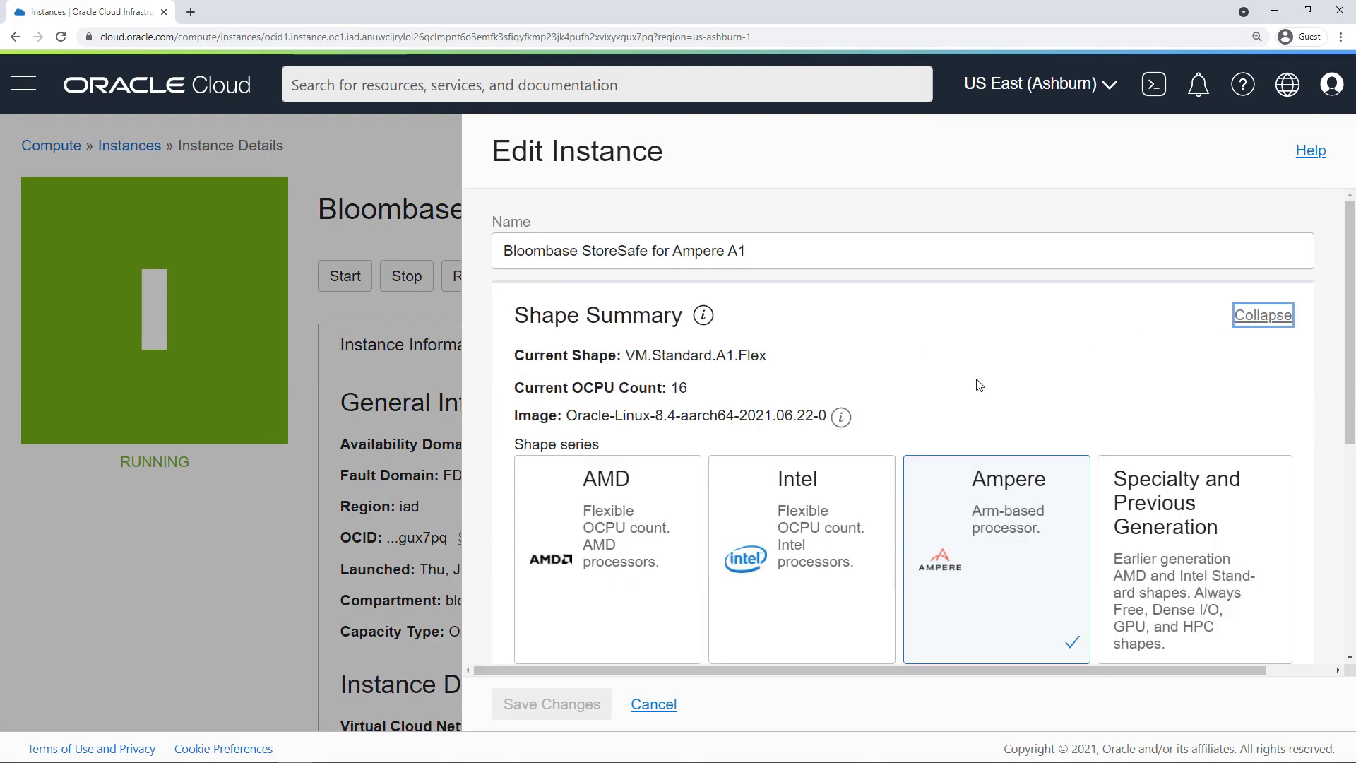
{"action": "left_click_drag", "start_coordinate": [768, 357], "coordinate": [632, 355]}
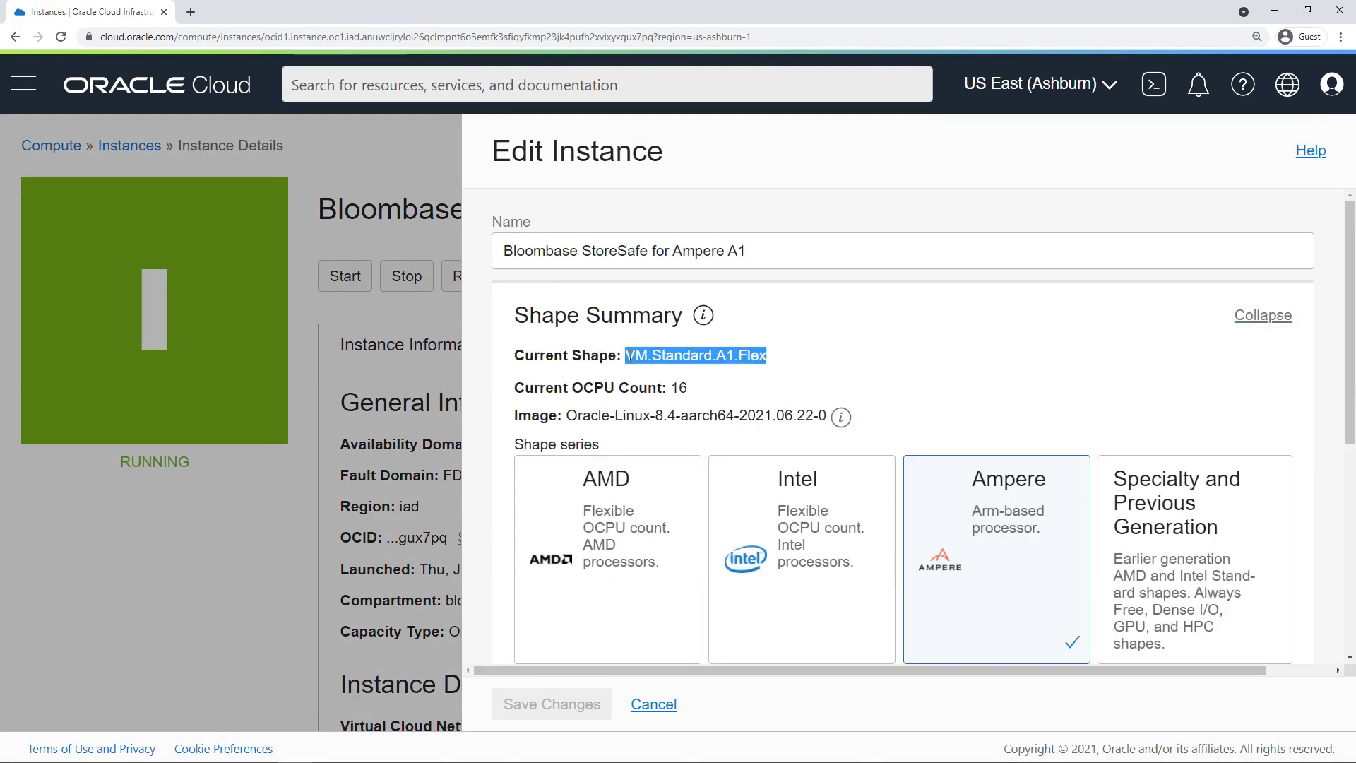
{"action": "left_click", "coordinate": [673, 411]}
{"action": "left_click_drag", "start_coordinate": [568, 415], "coordinate": [822, 415]}
{"action": "left_click", "coordinate": [794, 448]}
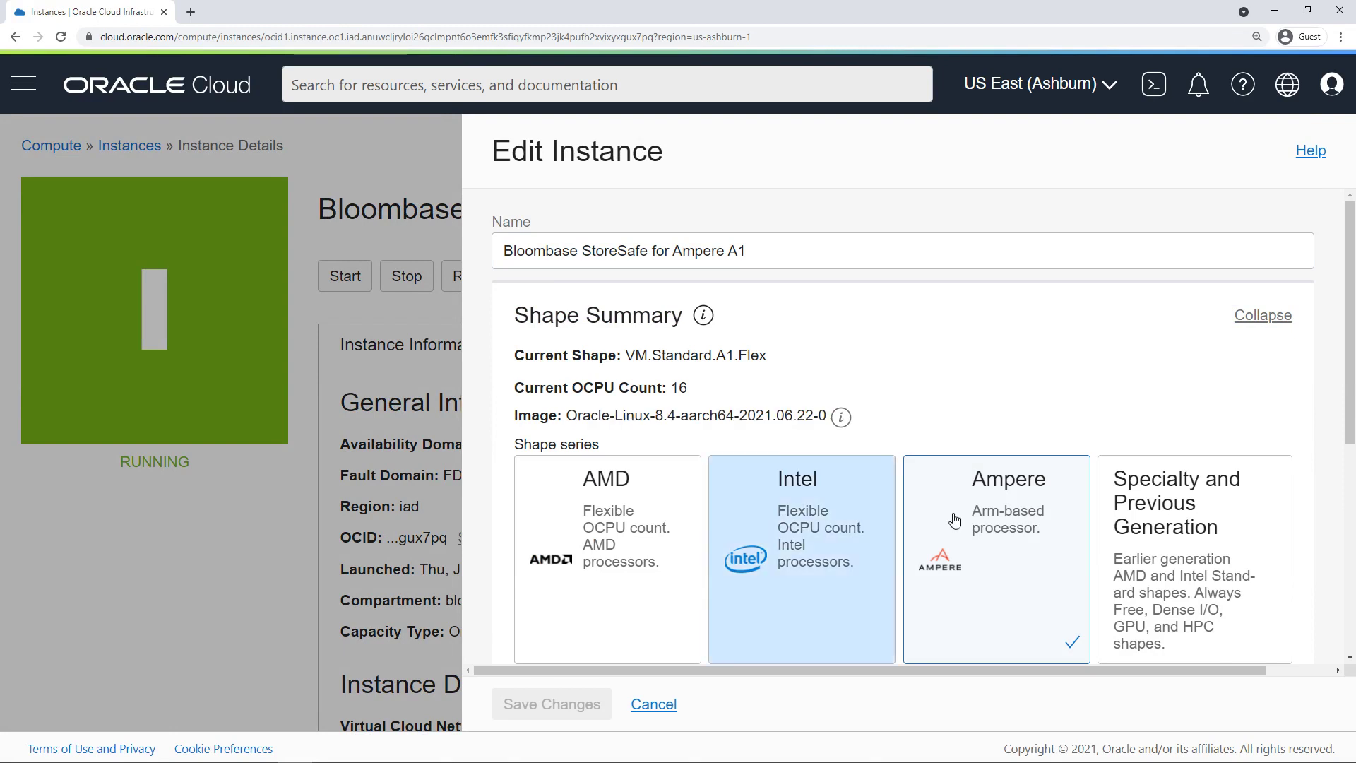
{"action": "left_click", "coordinate": [996, 545]}
{"action": "scroll", "coordinate": [991, 490], "scroll_direction": "down", "scroll_amount": 2}
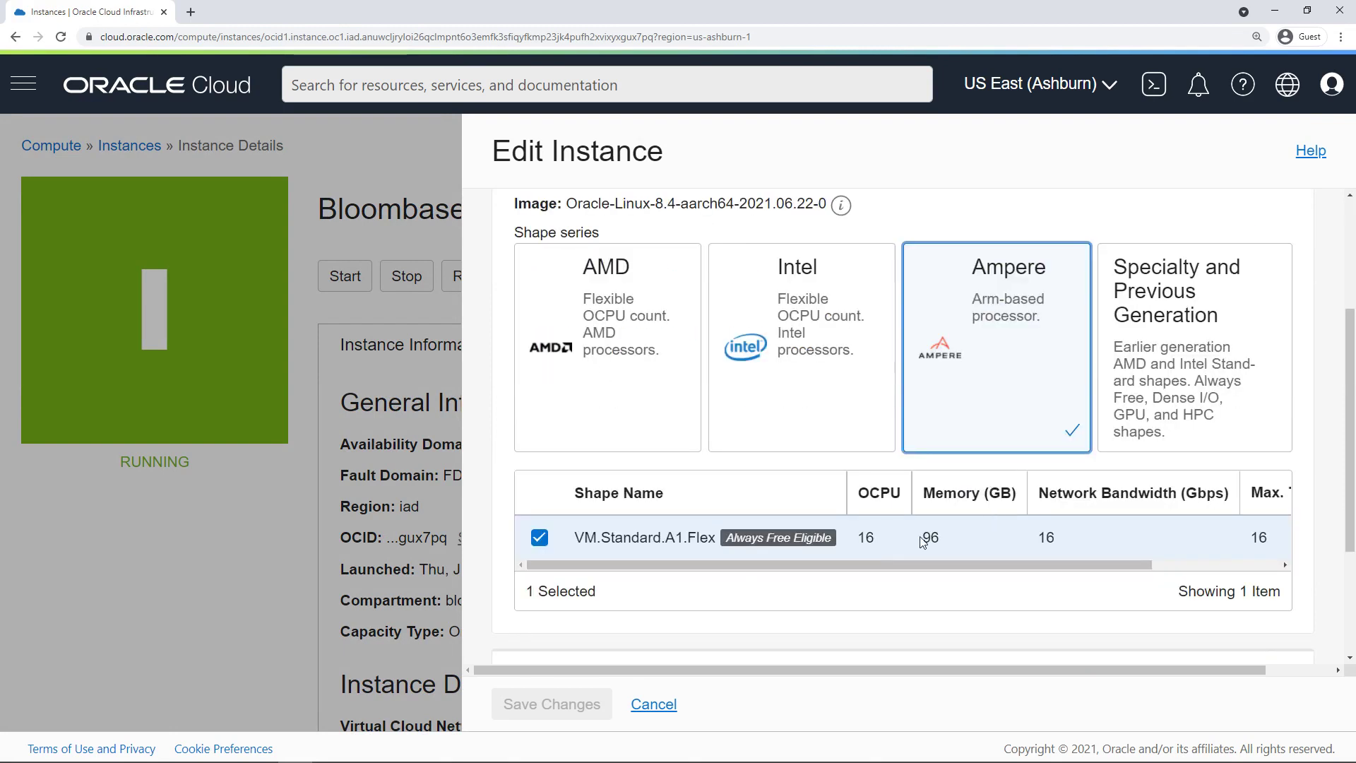
{"action": "left_click_drag", "start_coordinate": [912, 563], "coordinate": [842, 578]}
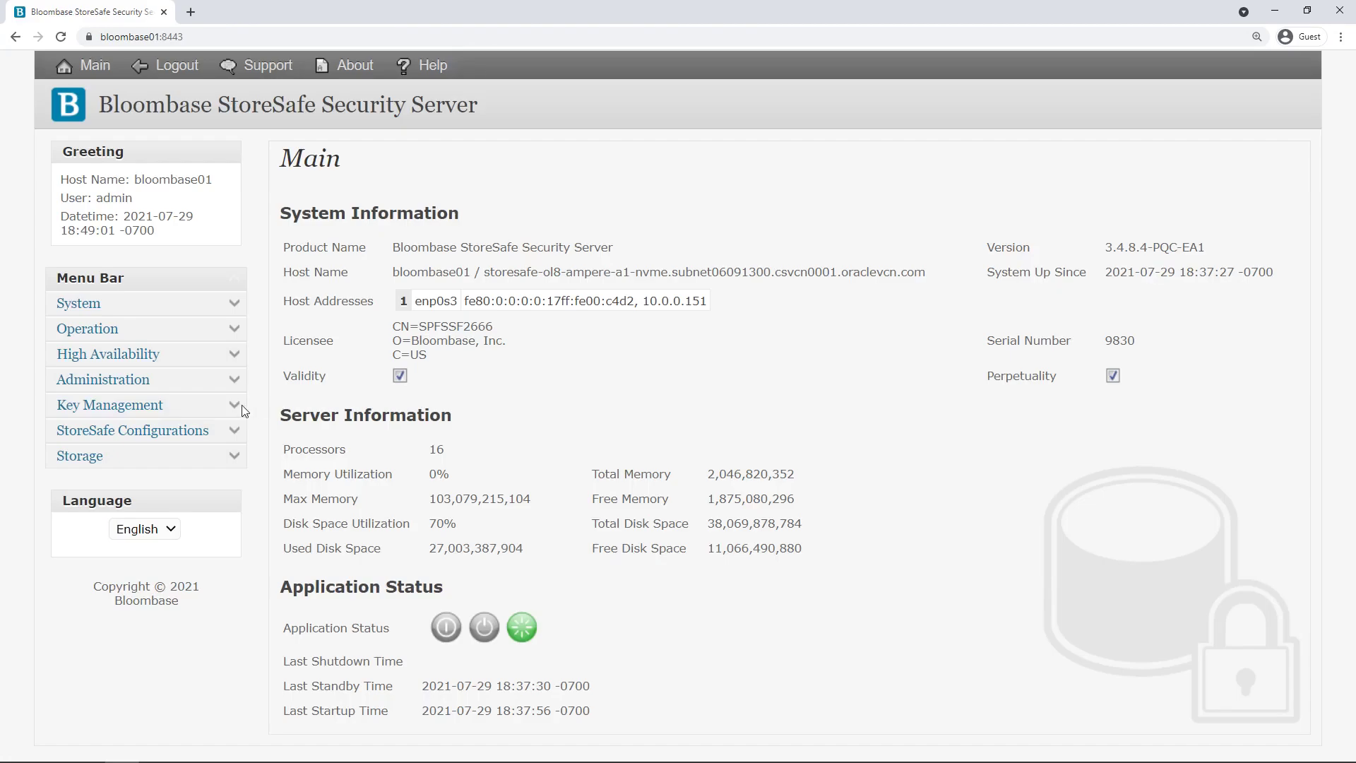
- List the key wrappers in Bloombase StoreSafe and add a new one with the Local key source
{"action": "left_click", "coordinate": [234, 406]}
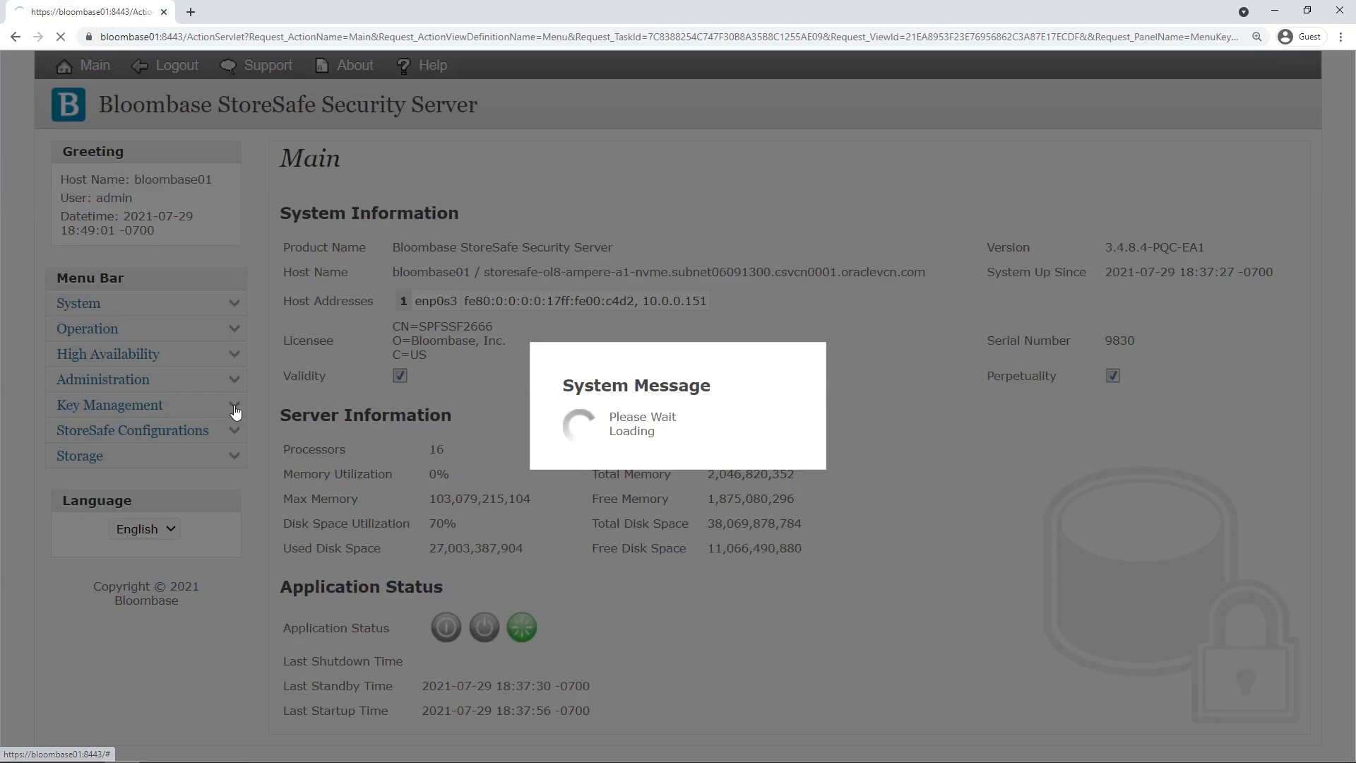
{"action": "left_click", "coordinate": [115, 524]}
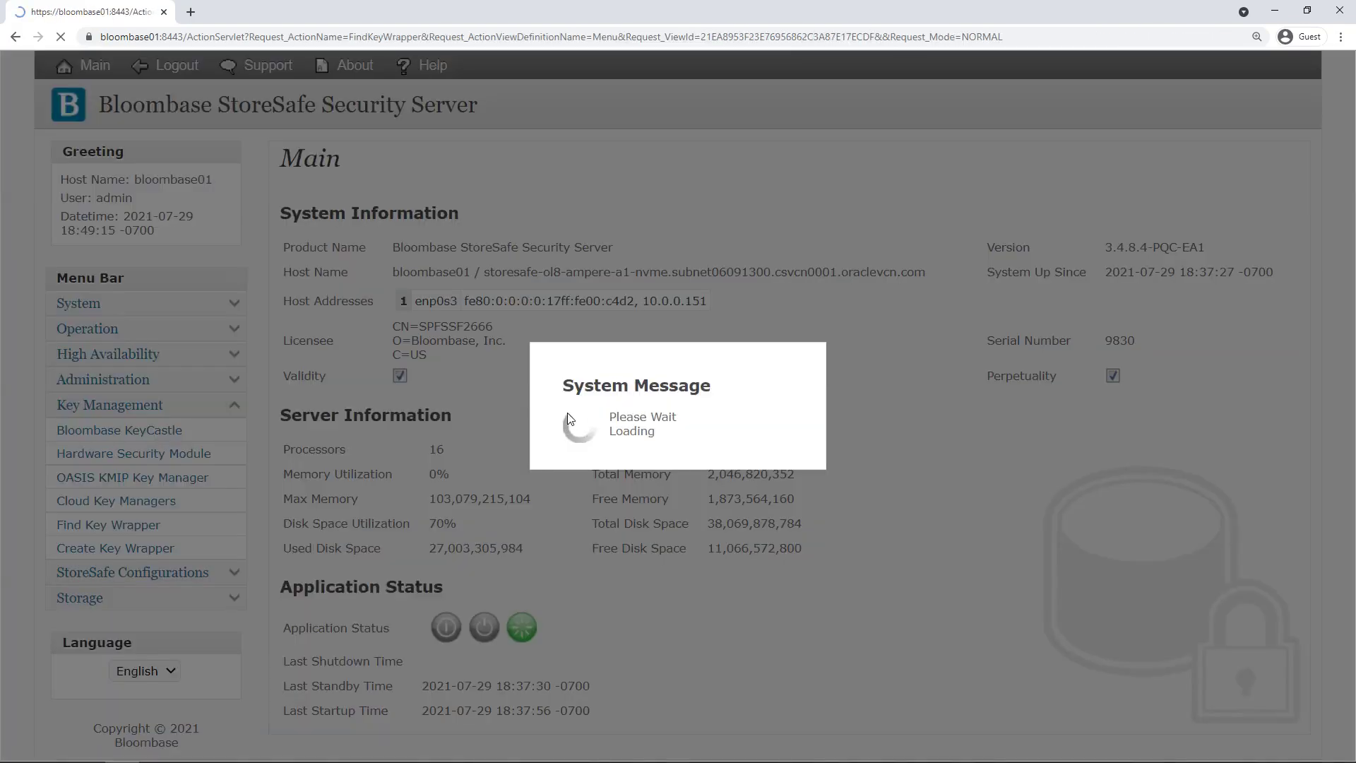
{"action": "left_click", "coordinate": [729, 311]}
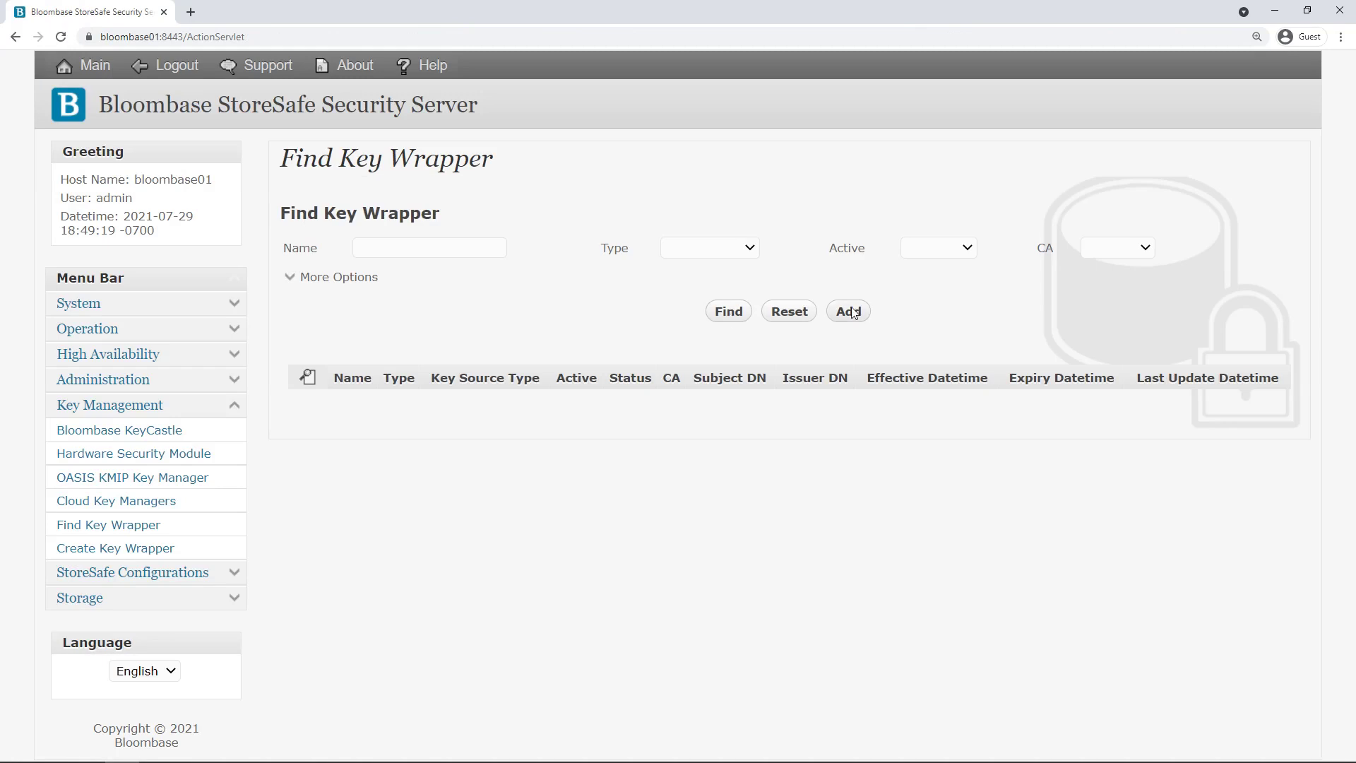
{"action": "left_click", "coordinate": [849, 311]}
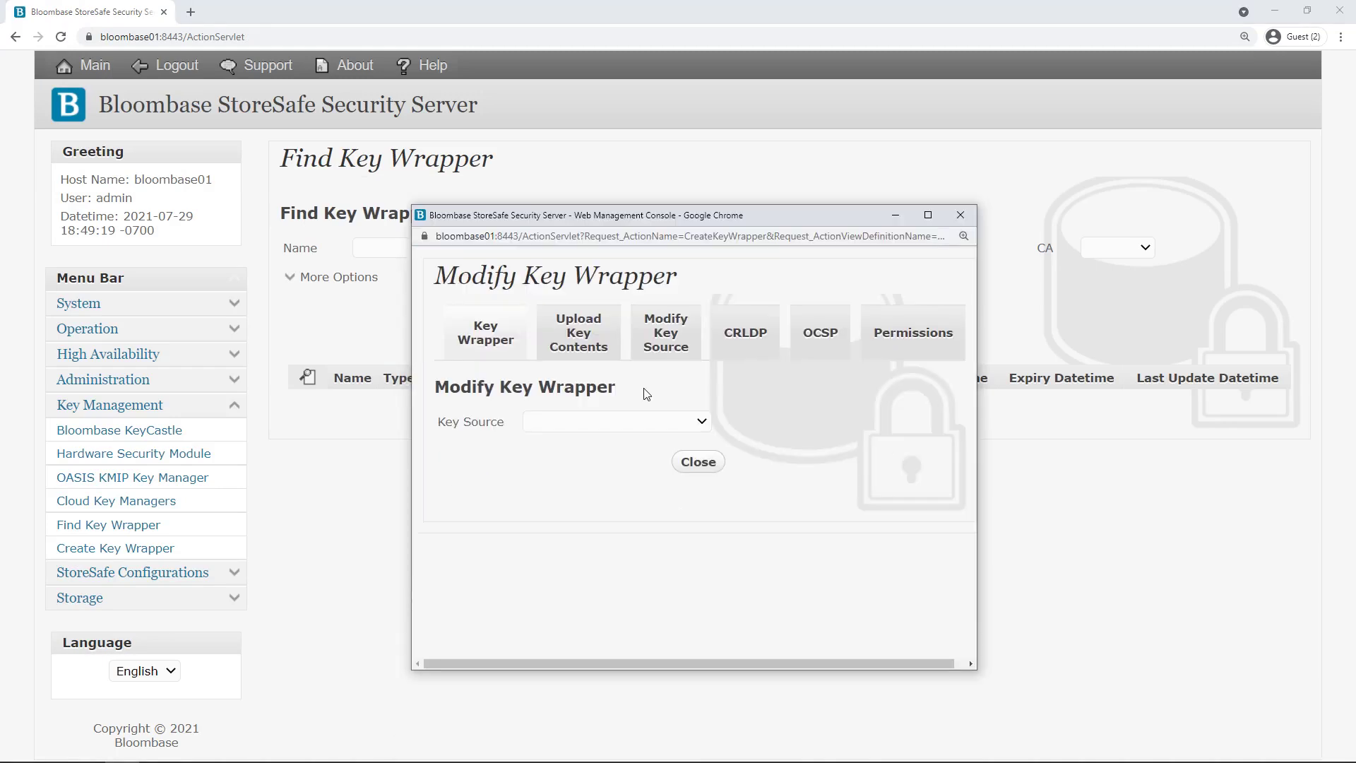
{"action": "left_click", "coordinate": [599, 432]}
{"action": "left_click", "coordinate": [586, 456]}
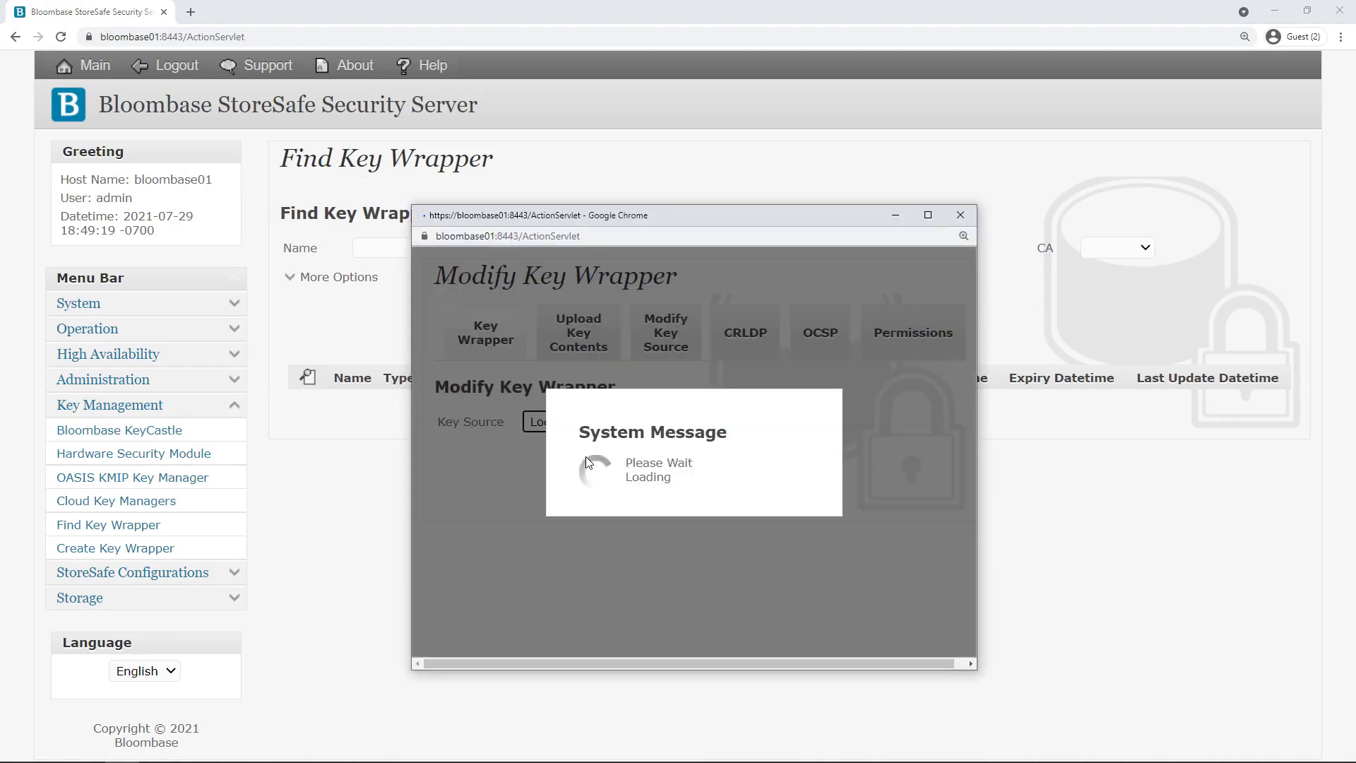
- Name the key wrapper key01 and set its algorithm to McEliece
{"action": "left_click", "coordinate": [636, 420]}
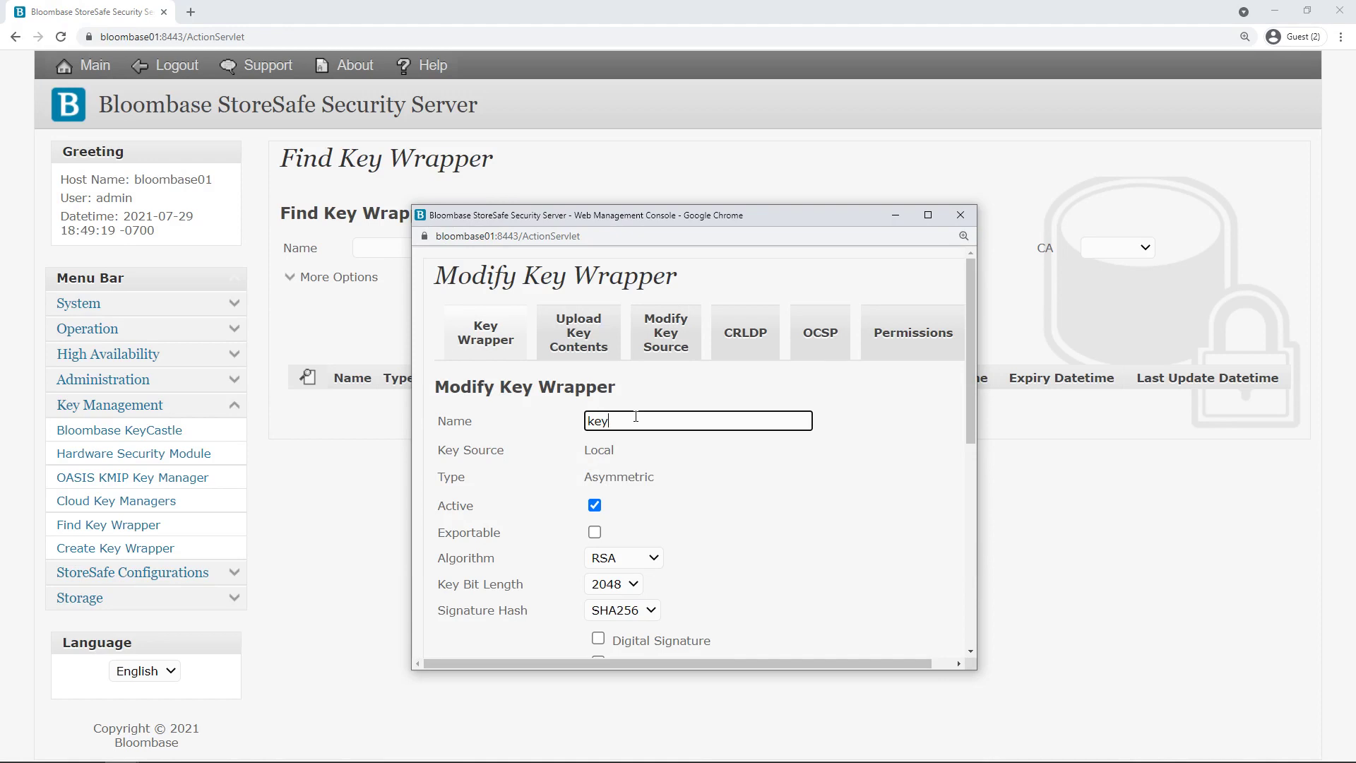
{"action": "left_click", "coordinate": [655, 475]}
{"action": "double_click", "coordinate": [645, 479]}
{"action": "left_click", "coordinate": [643, 558]}
{"action": "left_click", "coordinate": [630, 608]}
- Choose a 2048 key bit length and the qTESLA-I signature hash, and generate the key
{"action": "left_click", "coordinate": [633, 590]}
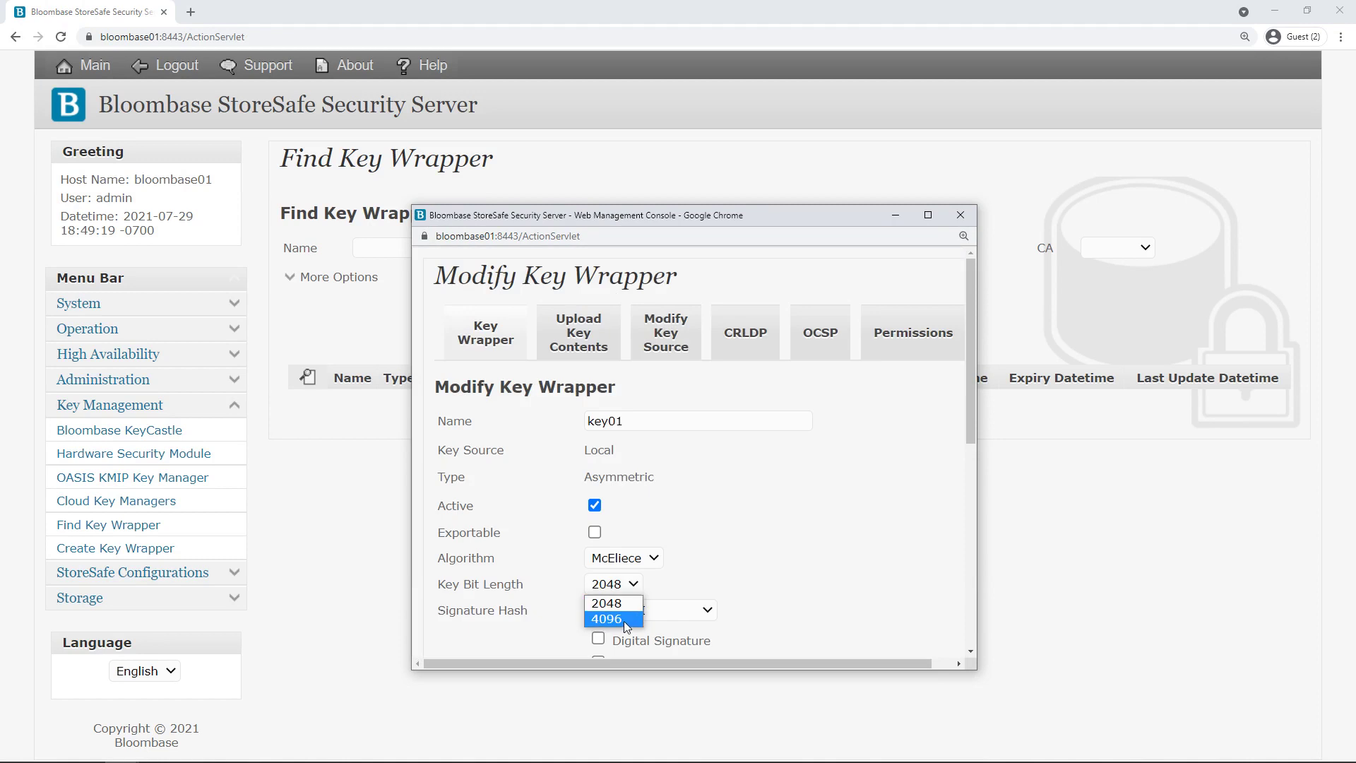
{"action": "left_click", "coordinate": [636, 602]}
{"action": "left_click", "coordinate": [660, 610]}
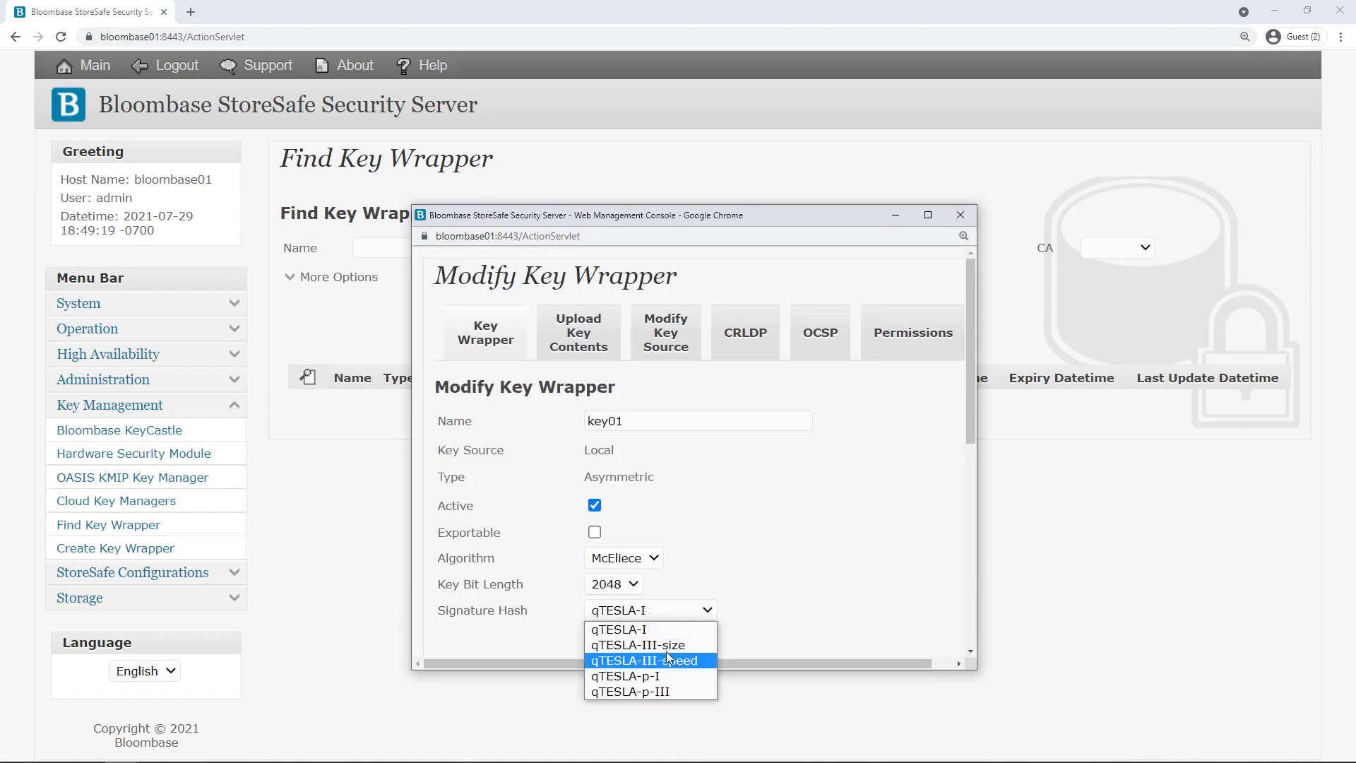
{"action": "left_click", "coordinate": [668, 625]}
{"action": "scroll", "coordinate": [789, 588], "scroll_direction": "down", "scroll_amount": 3}
{"action": "scroll", "coordinate": [789, 588], "scroll_direction": "down", "scroll_amount": 2}
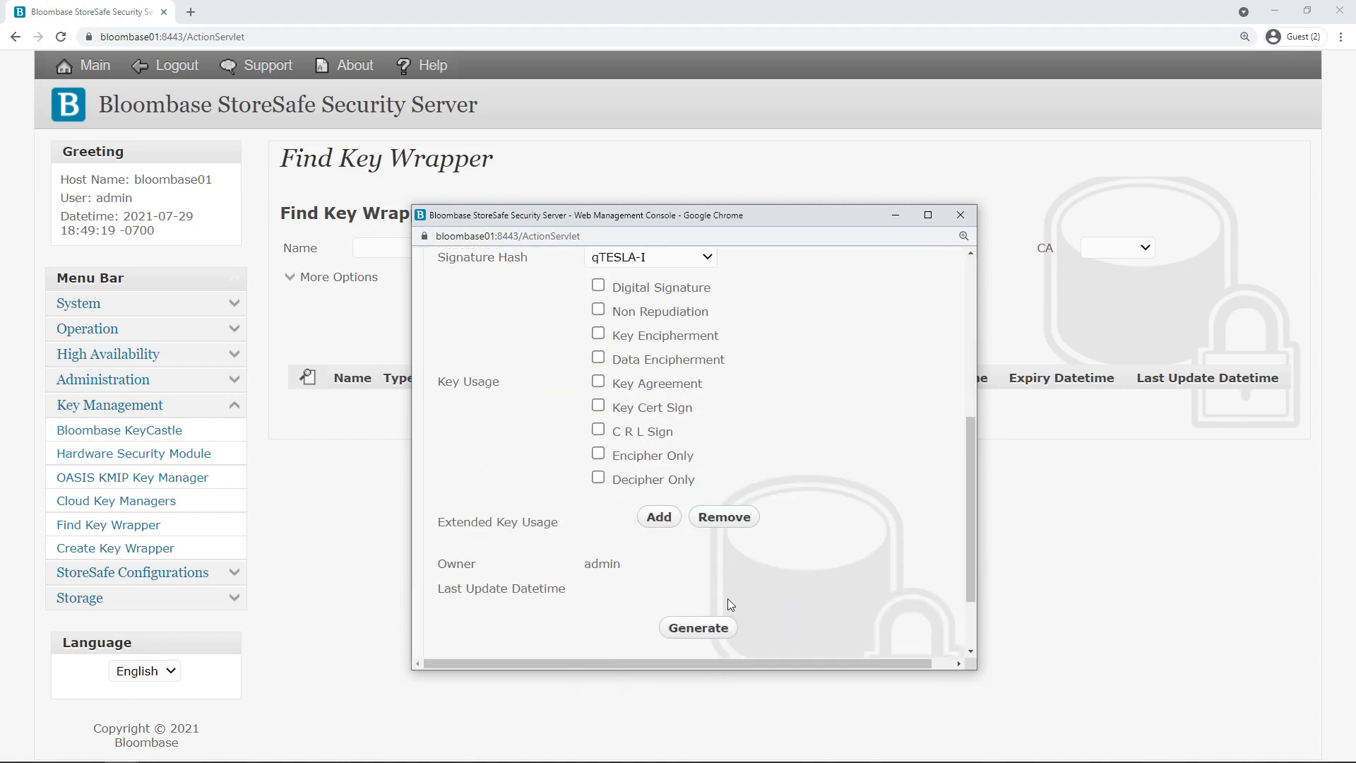
{"action": "left_click", "coordinate": [702, 631]}
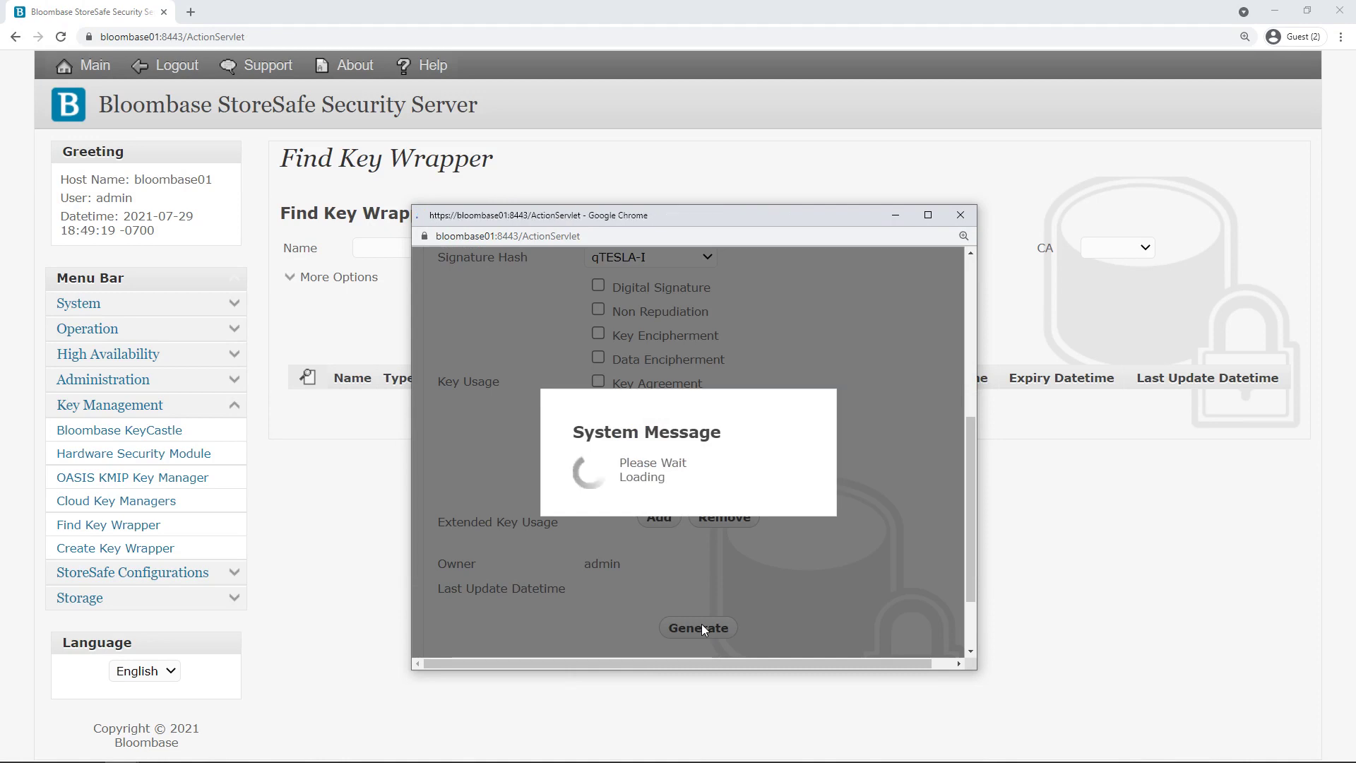
- Submit the generated key wrapper, confirm the submission and close its window
{"action": "scroll", "coordinate": [729, 537], "scroll_direction": "down", "scroll_amount": 8}
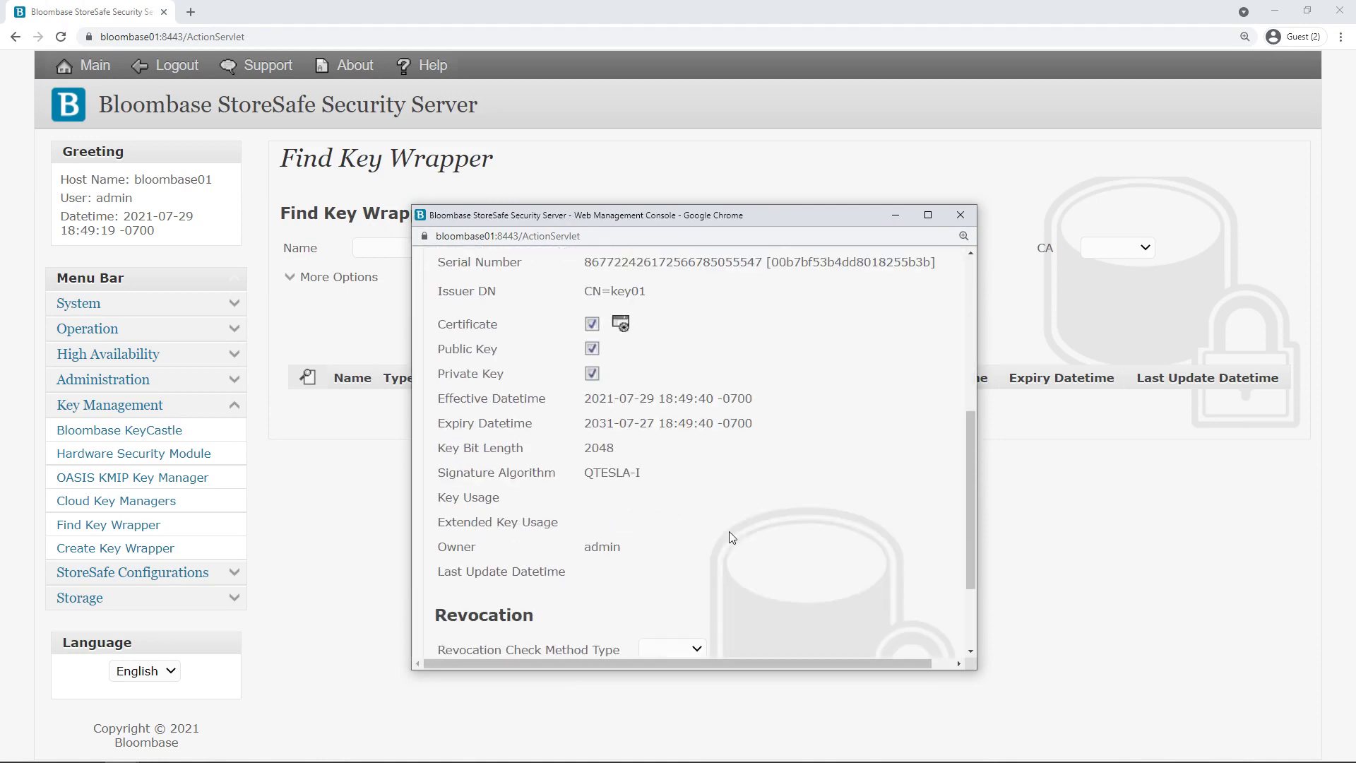
{"action": "left_click", "coordinate": [666, 586]}
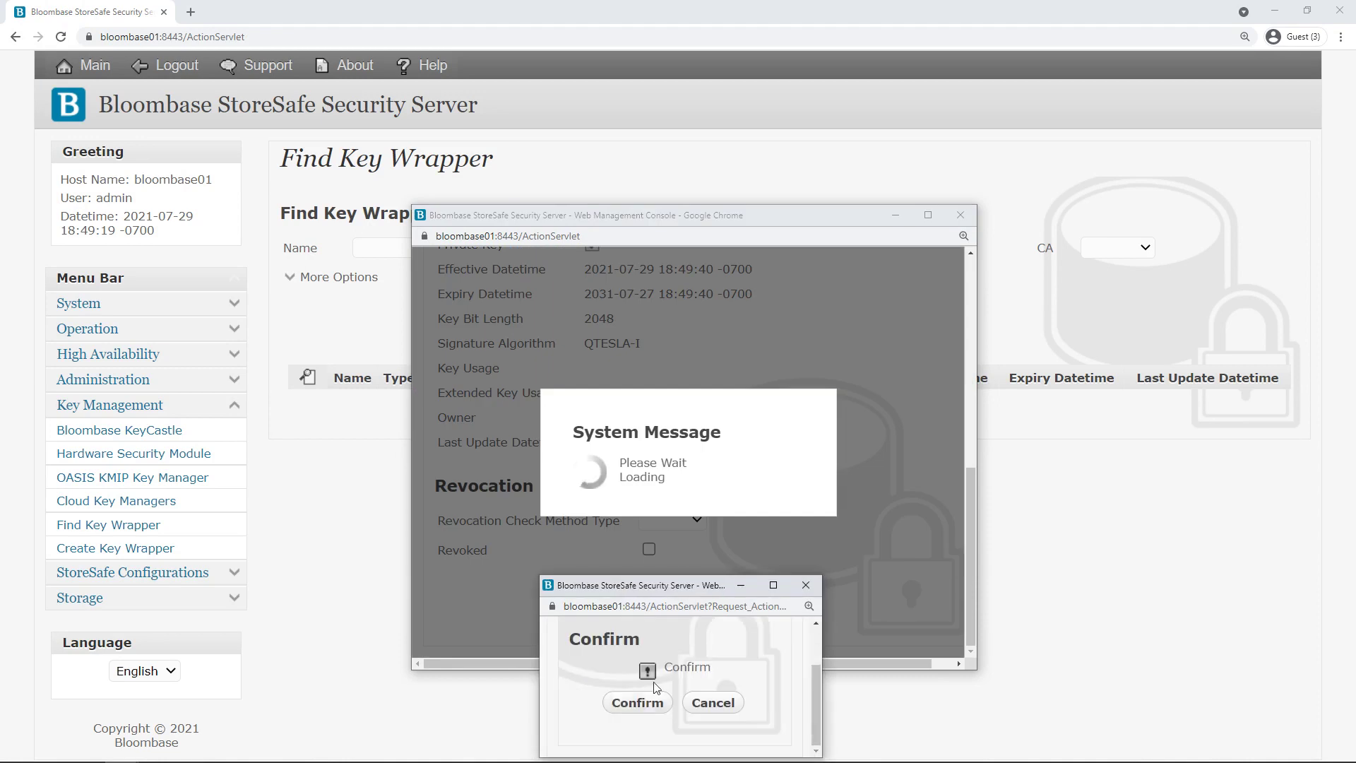
{"action": "left_click", "coordinate": [646, 701]}
{"action": "left_click", "coordinate": [689, 394]}
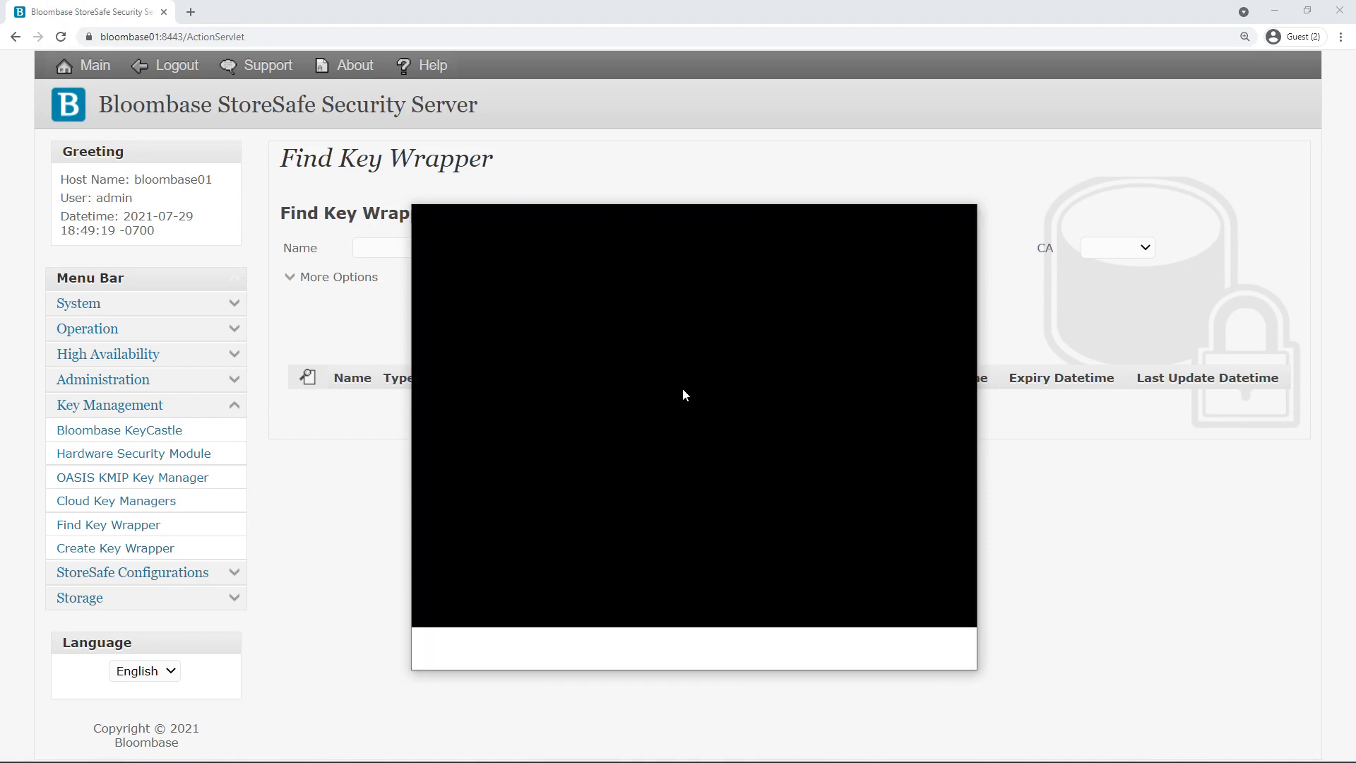
- Search the key wrappers, open key01 to review its certificate, key and revocation details, and close it
{"action": "left_click", "coordinate": [731, 316]}
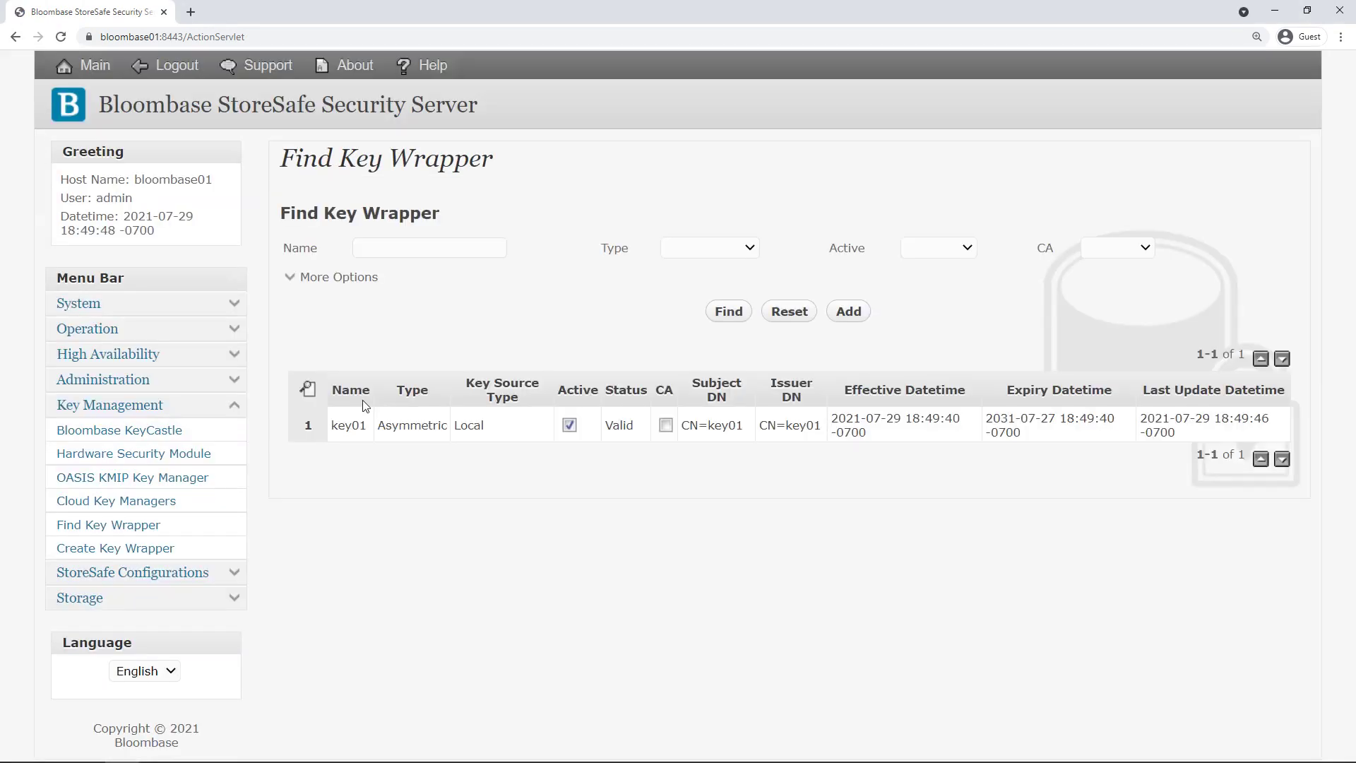
{"action": "left_click", "coordinate": [353, 426]}
{"action": "left_click", "coordinate": [424, 430]}
{"action": "left_click_drag", "start_coordinate": [761, 303], "coordinate": [761, 203]}
{"action": "scroll", "coordinate": [863, 475], "scroll_direction": "down", "scroll_amount": 6}
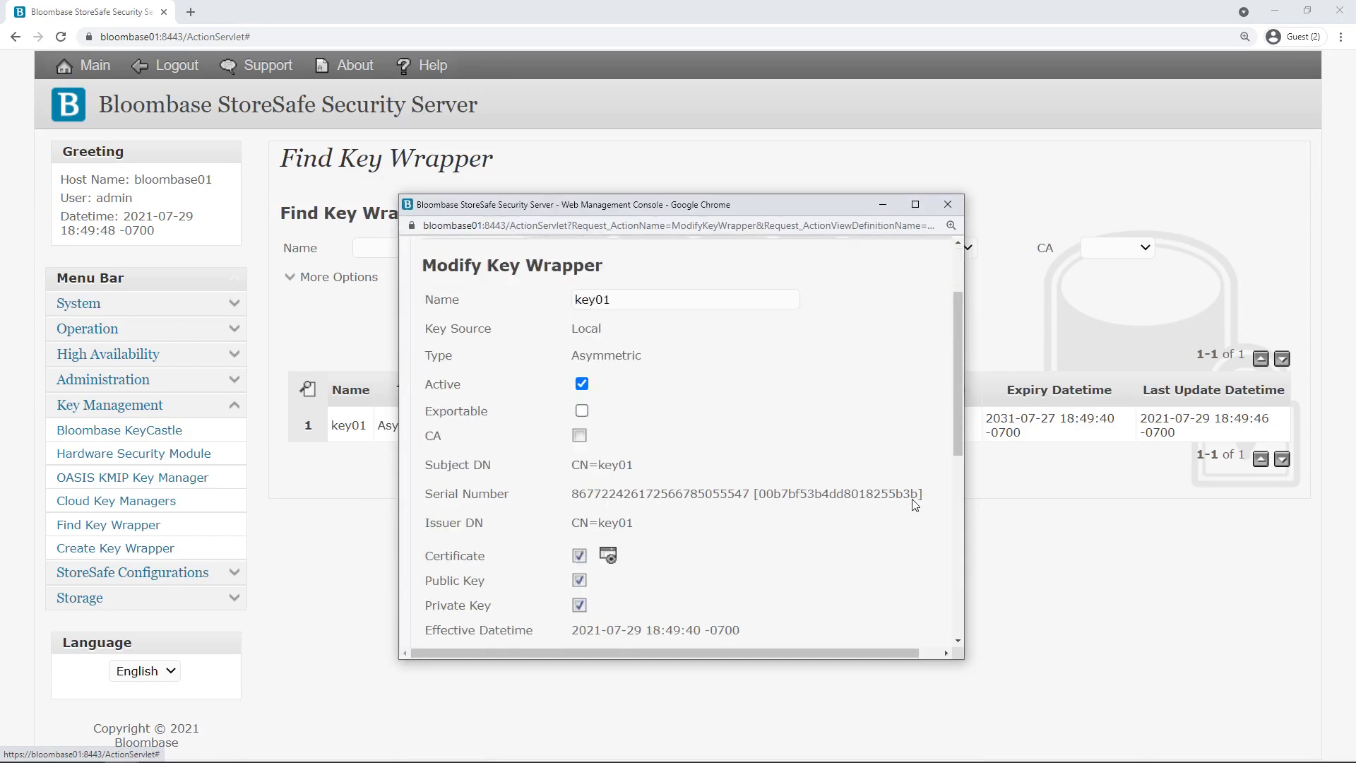
{"action": "scroll", "coordinate": [915, 505], "scroll_direction": "down", "scroll_amount": 1}
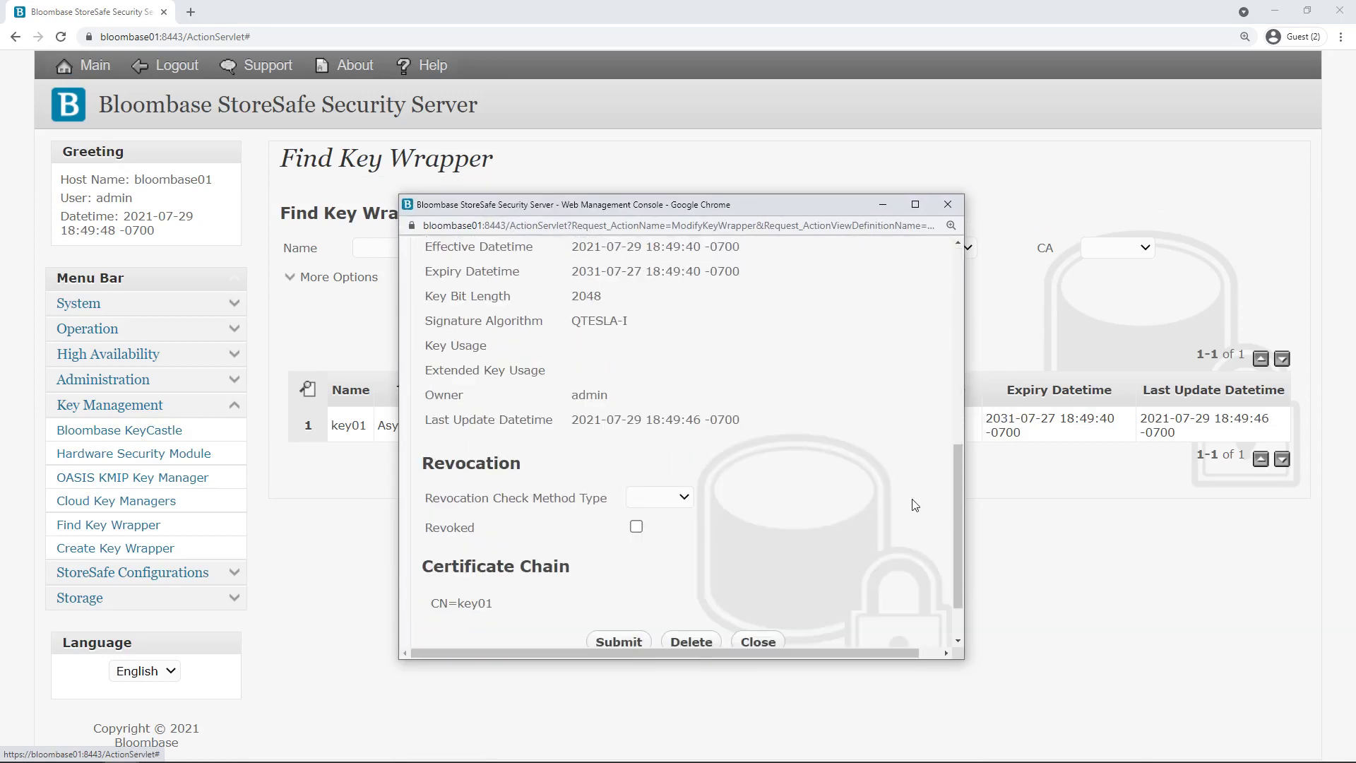
{"action": "scroll", "coordinate": [911, 501], "scroll_direction": "down", "scroll_amount": 1}
{"action": "left_click", "coordinate": [763, 578]}
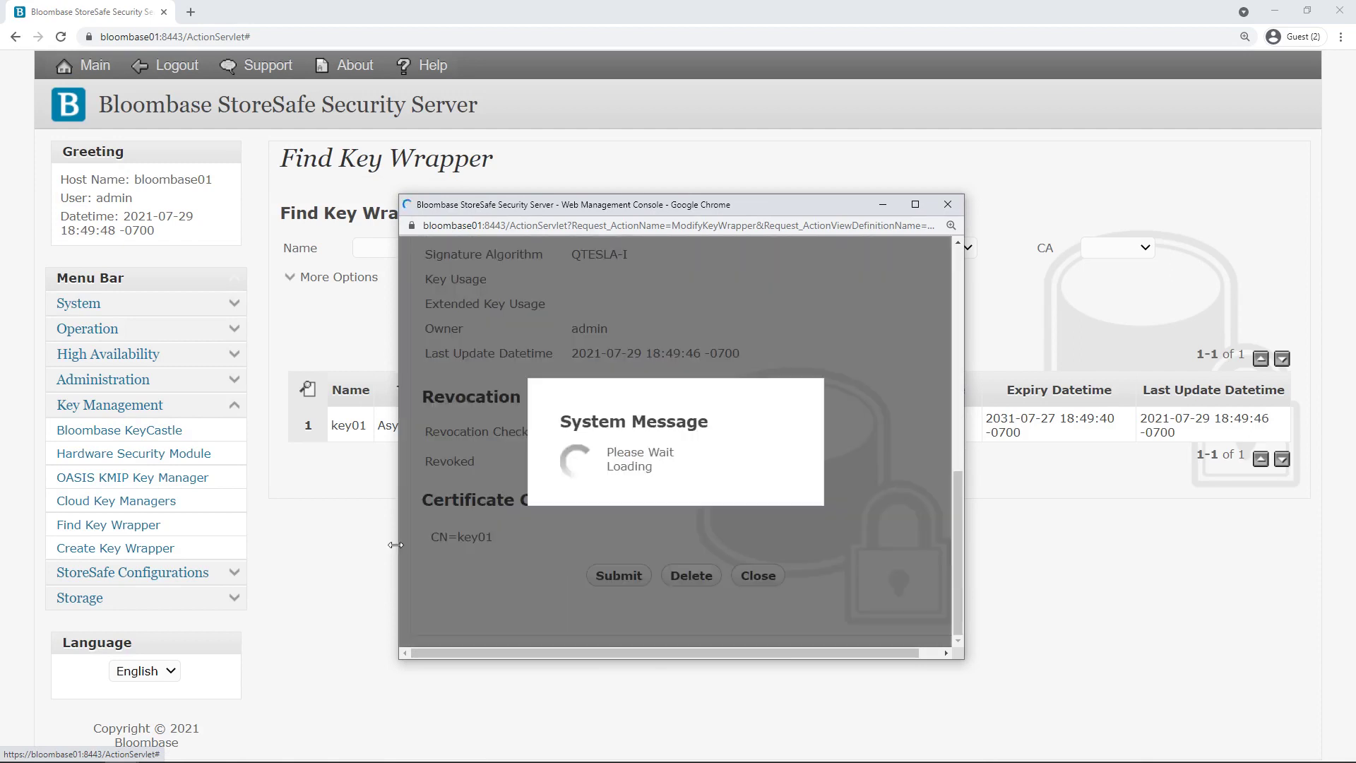
{"action": "left_click", "coordinate": [367, 111]}
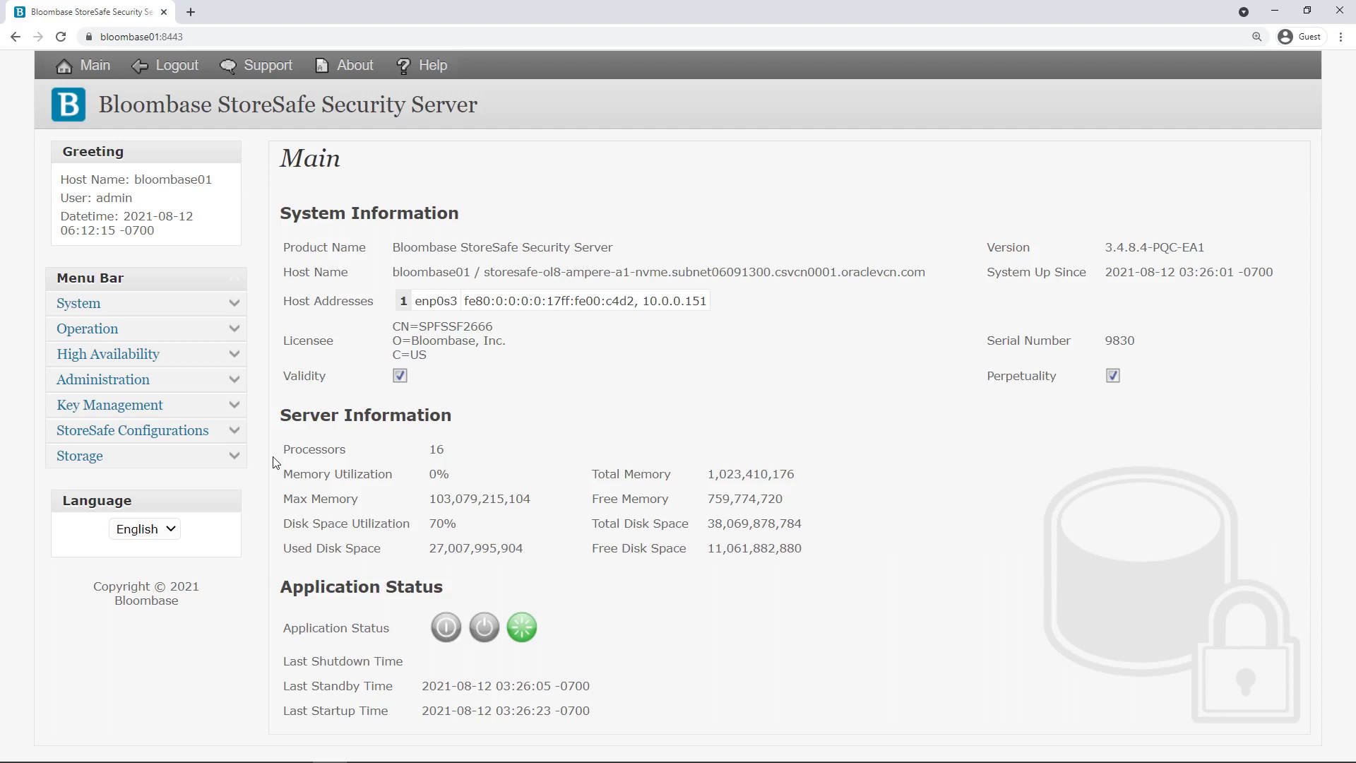
- Search the virtual storage users, open the listed user and examine its user ID, authenticator and type
{"action": "left_click", "coordinate": [235, 463]}
{"action": "scroll", "coordinate": [163, 565], "scroll_direction": "down", "scroll_amount": 1}
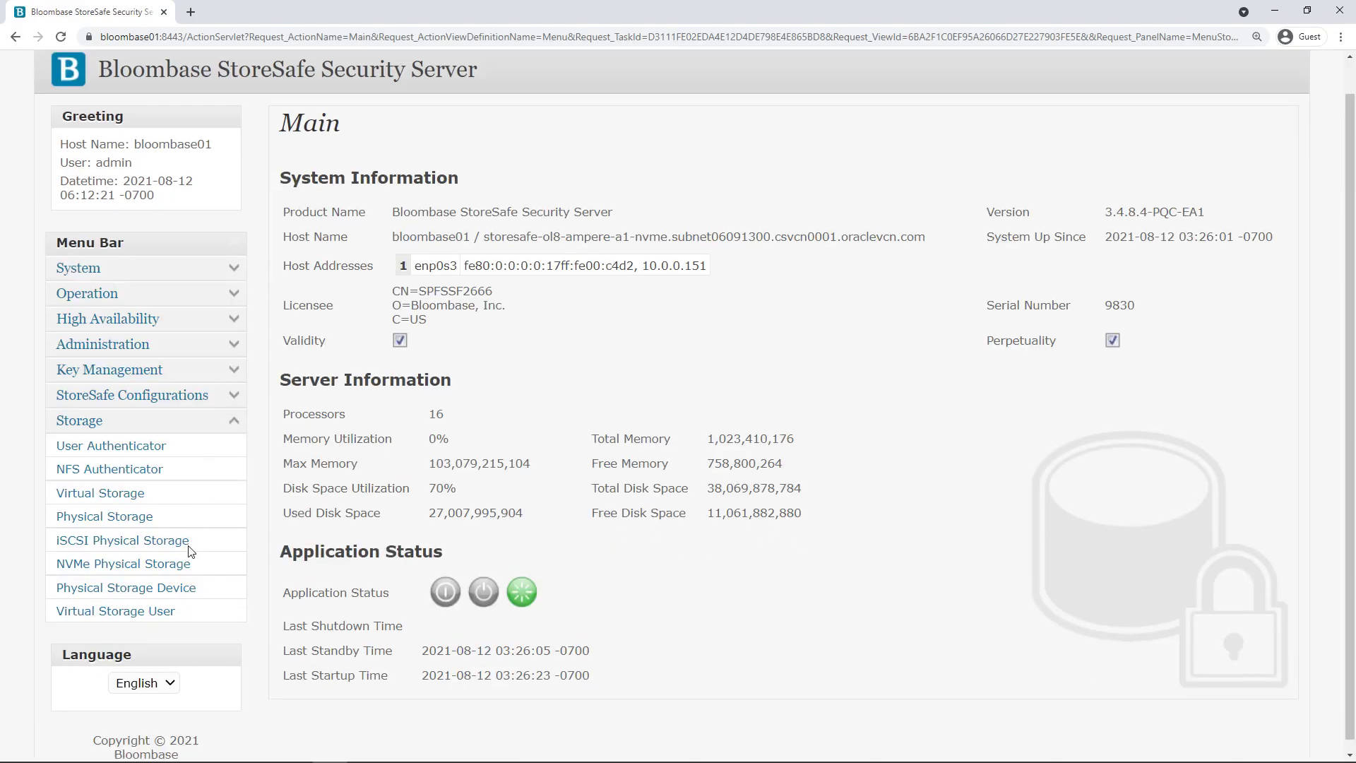
{"action": "left_click", "coordinate": [148, 602]}
{"action": "left_click", "coordinate": [742, 297]}
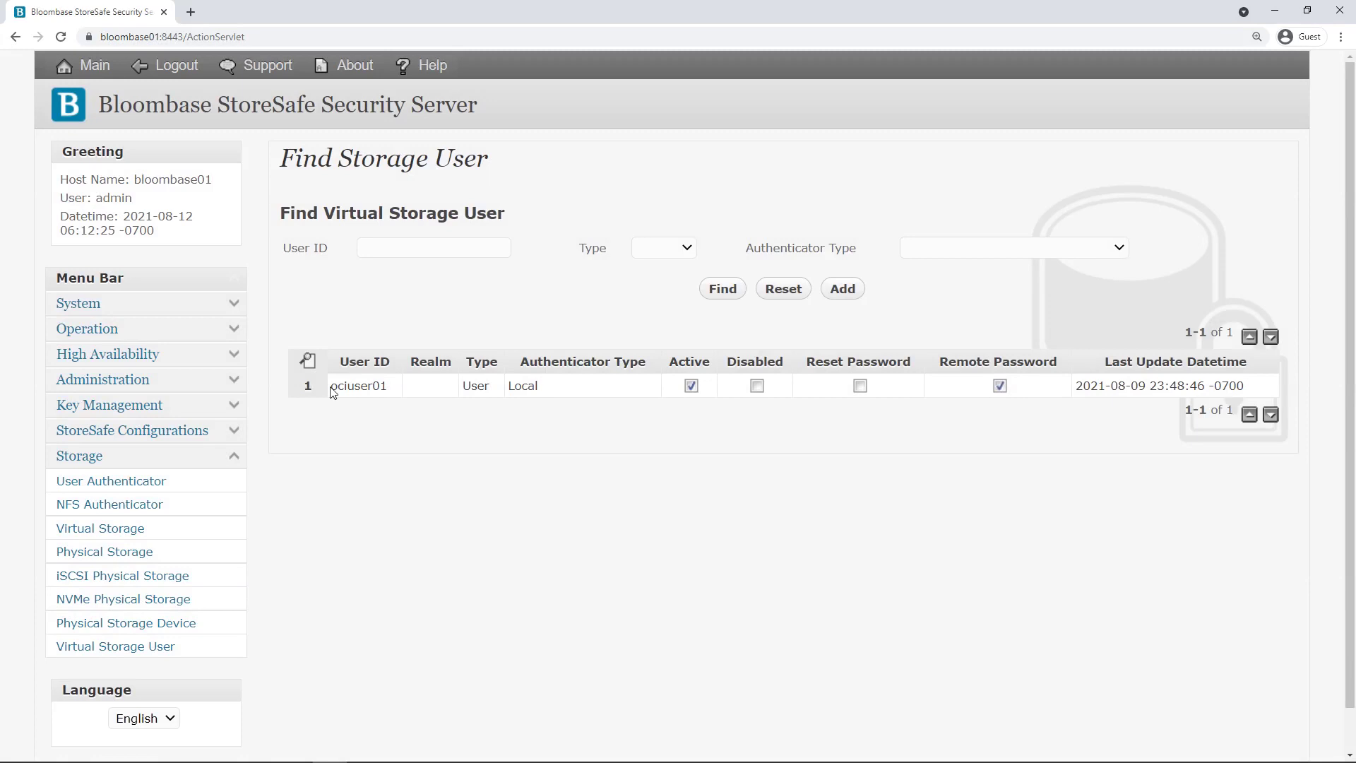
{"action": "left_click", "coordinate": [343, 387]}
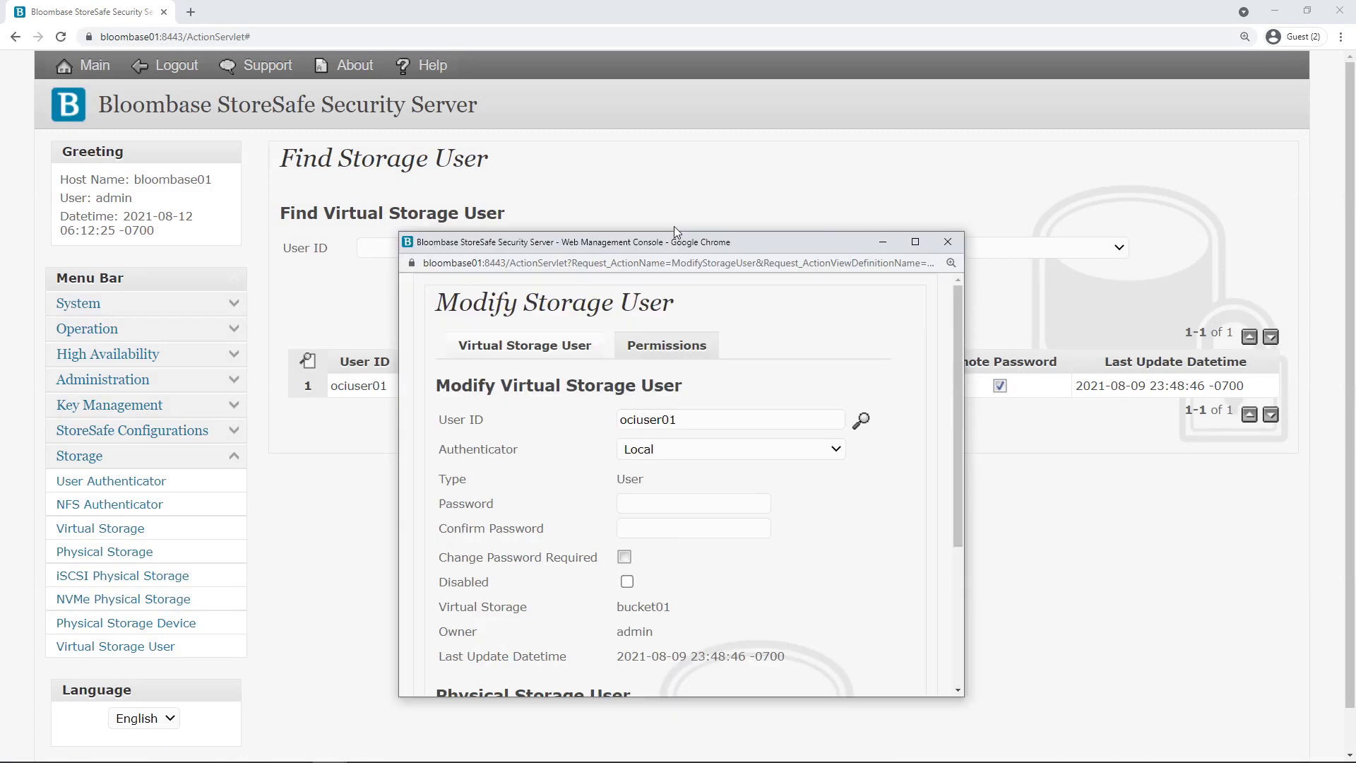
{"action": "left_click_drag", "start_coordinate": [699, 379], "coordinate": [624, 388]}
{"action": "left_click", "coordinate": [684, 411]}
{"action": "left_click", "coordinate": [671, 442]}
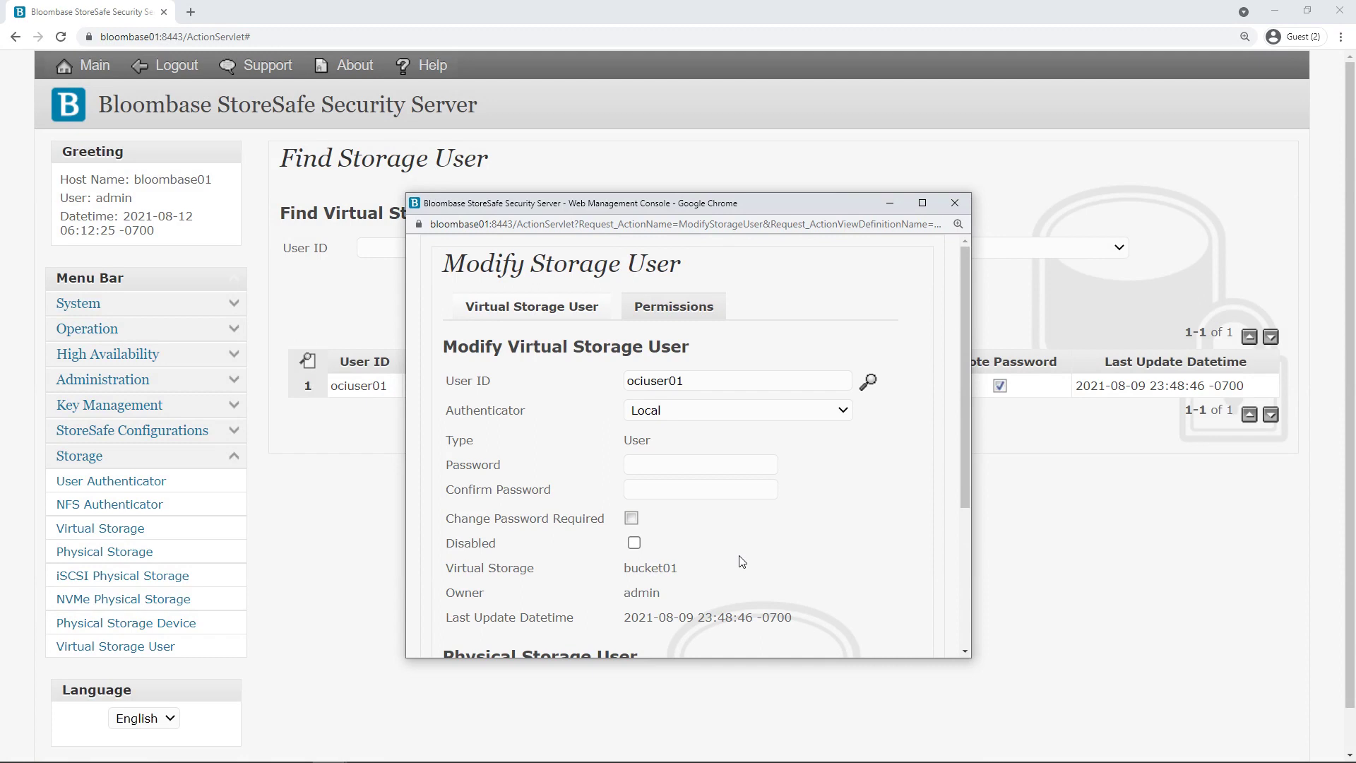
- Review the physical storage user's ID and password fields, and close the user record without changes
{"action": "scroll", "coordinate": [742, 562], "scroll_direction": "down", "scroll_amount": 3}
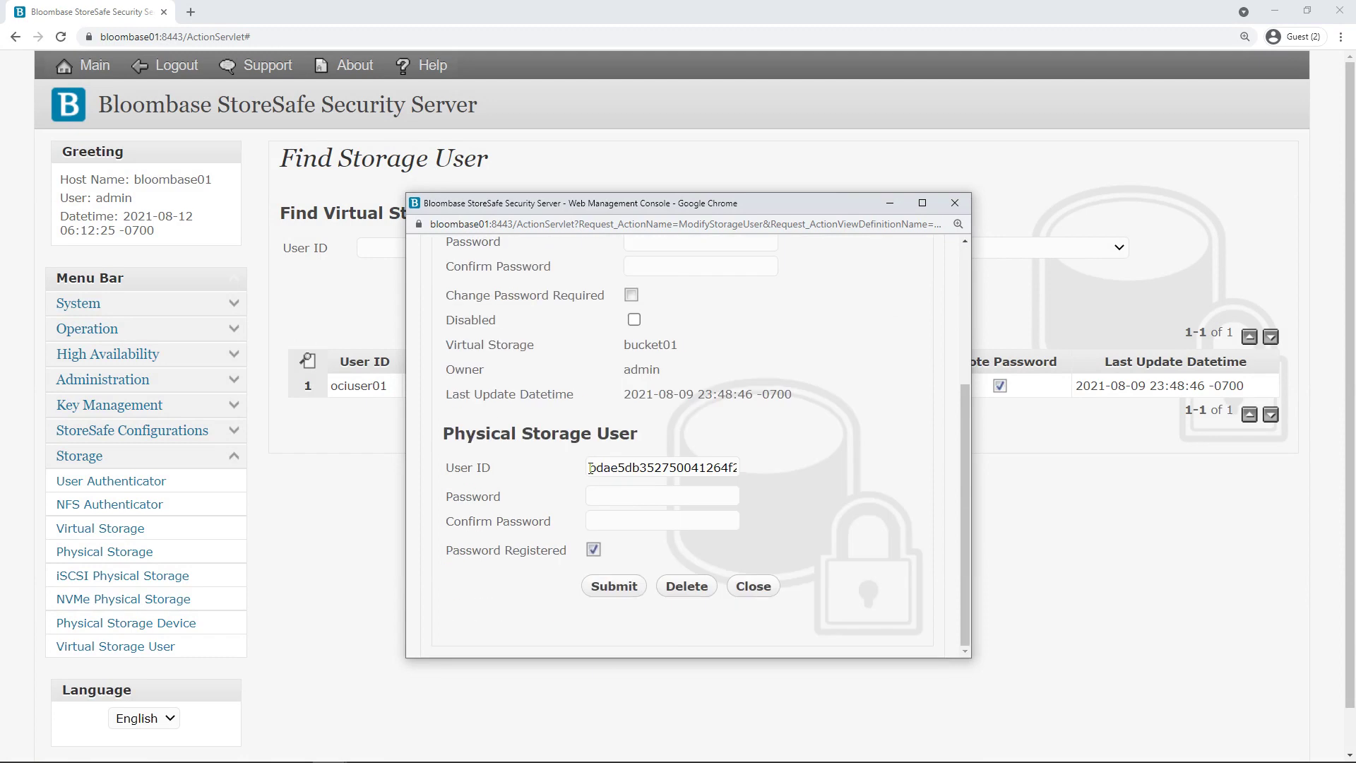
{"action": "left_click_drag", "start_coordinate": [591, 469], "coordinate": [721, 477]}
{"action": "left_click", "coordinate": [655, 495]}
{"action": "key", "text": "Tab"}
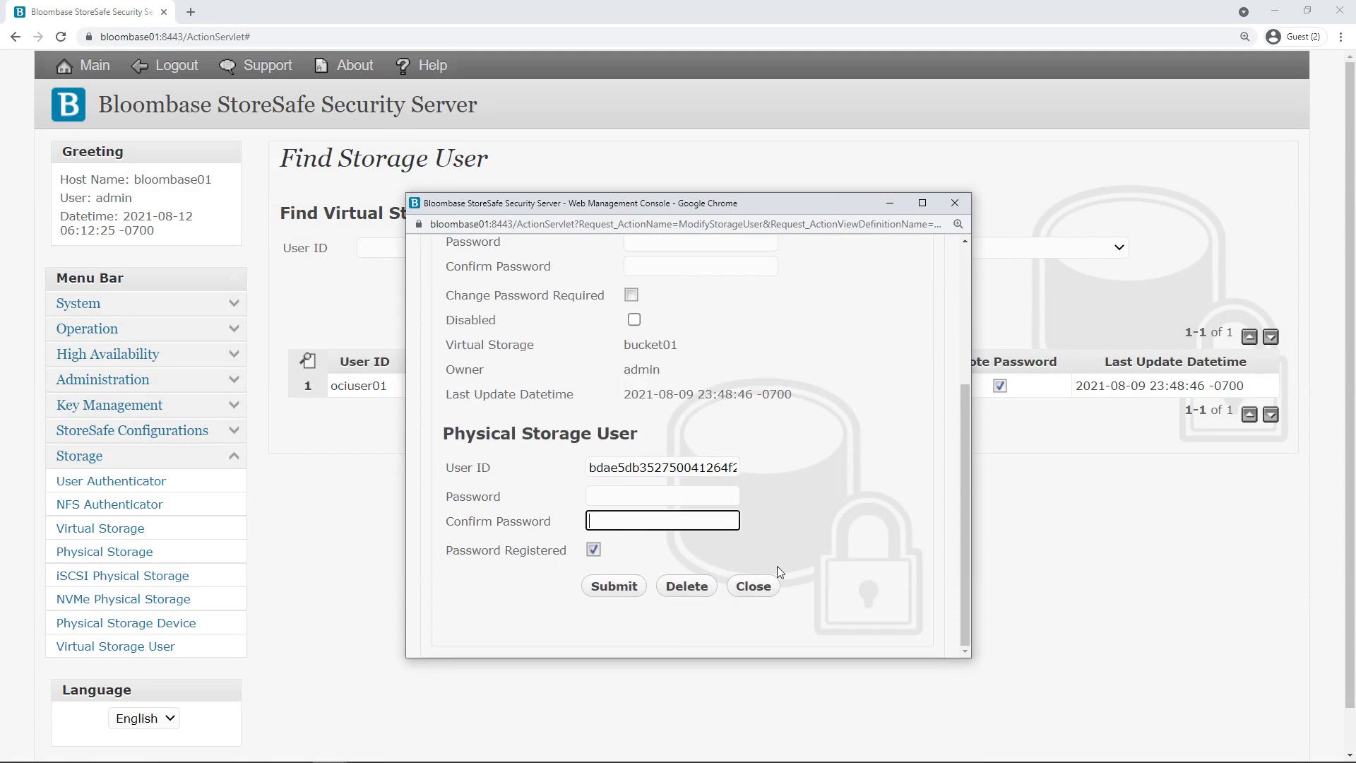
{"action": "left_click", "coordinate": [760, 589]}
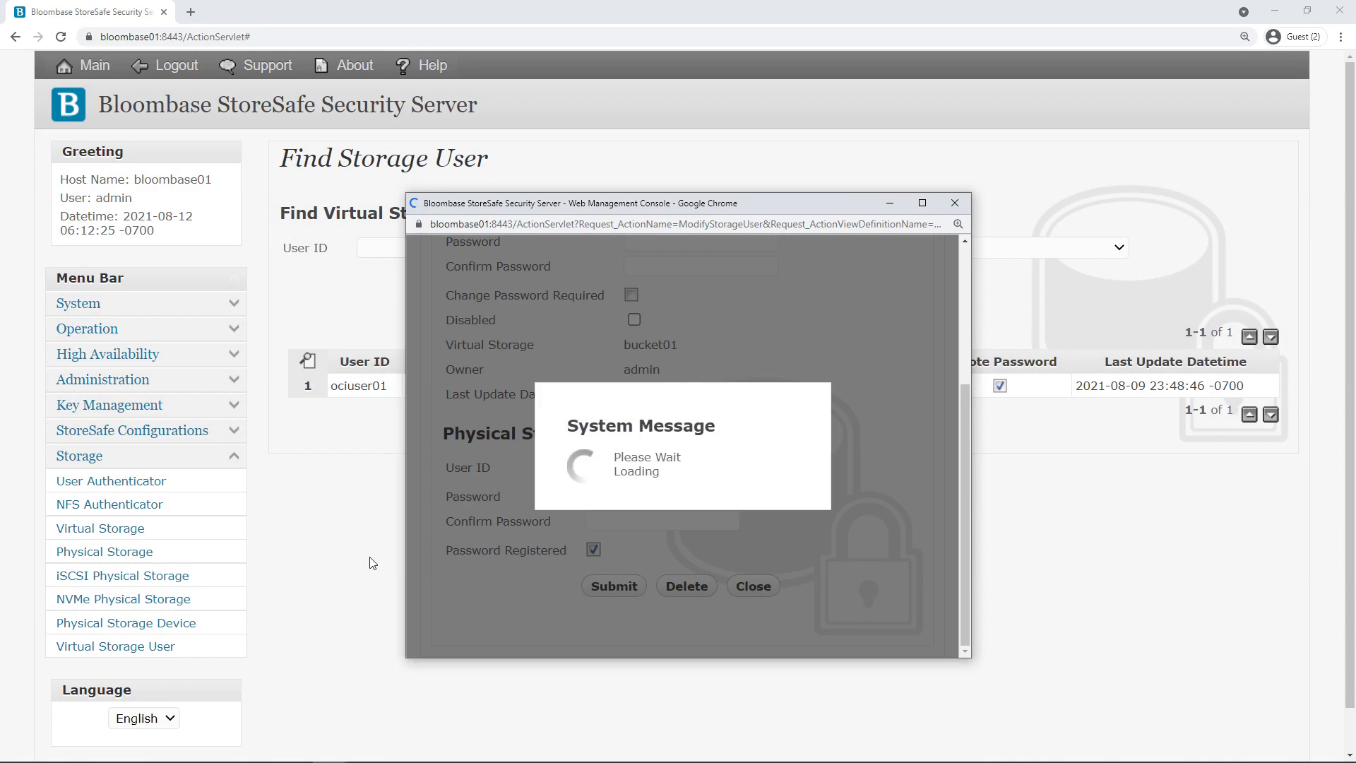
- Search the physical storage configurations and open bucket01
{"action": "left_click", "coordinate": [135, 552]}
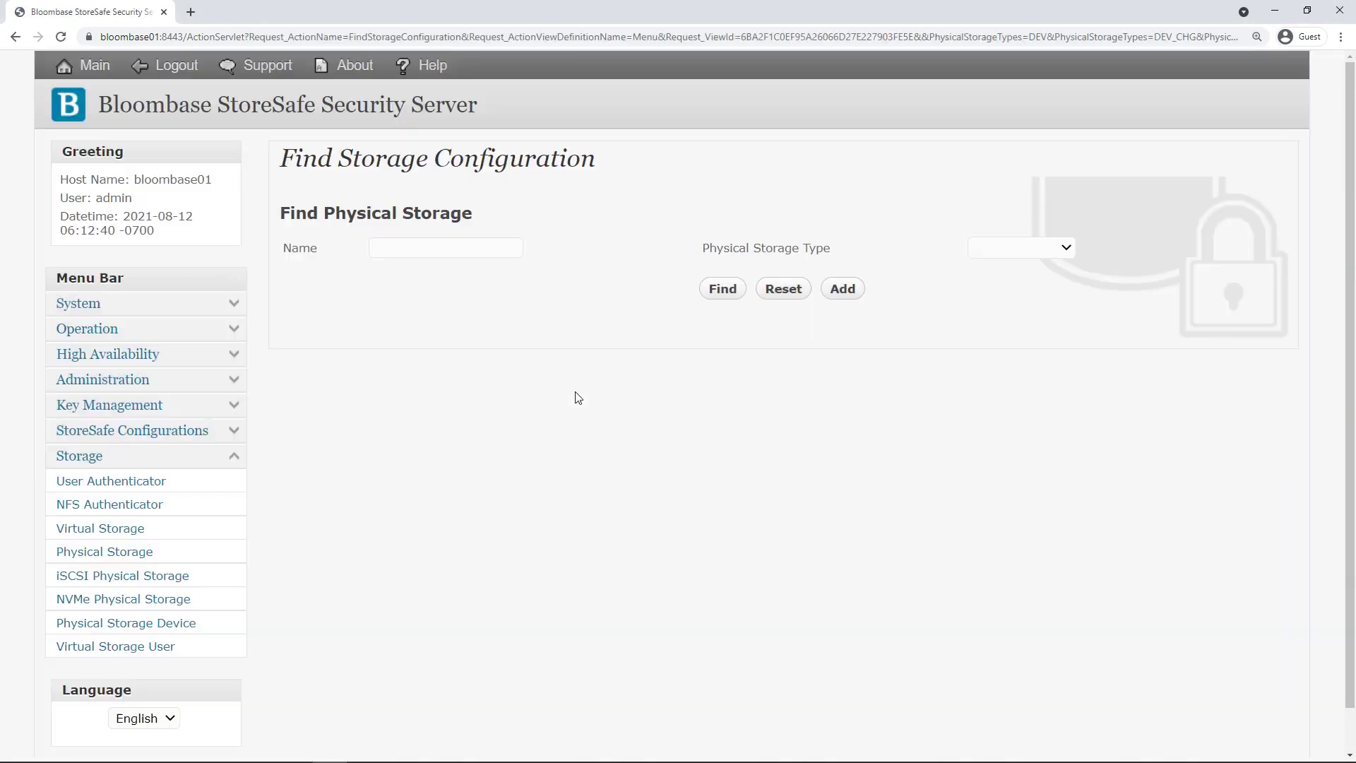
{"action": "left_click", "coordinate": [737, 289]}
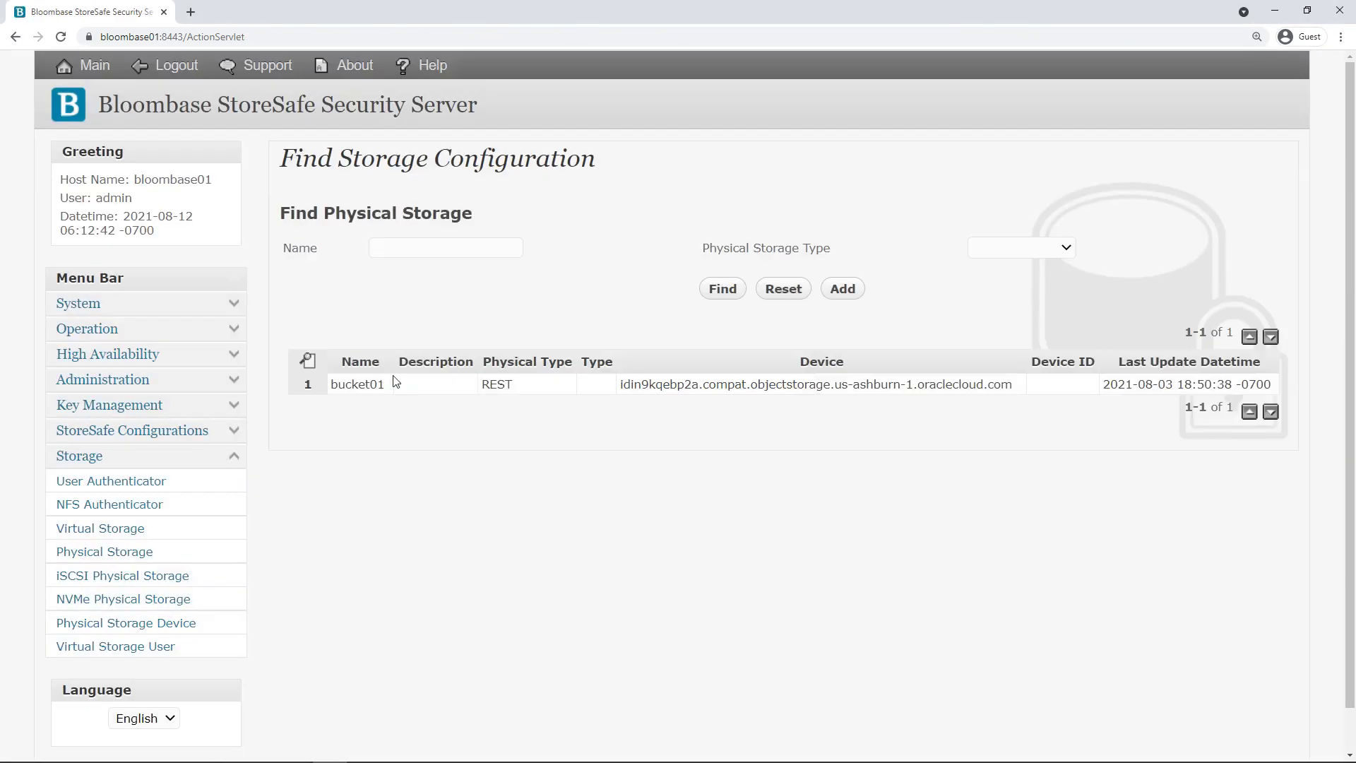
{"action": "left_click", "coordinate": [376, 386]}
{"action": "left_click", "coordinate": [453, 387]}
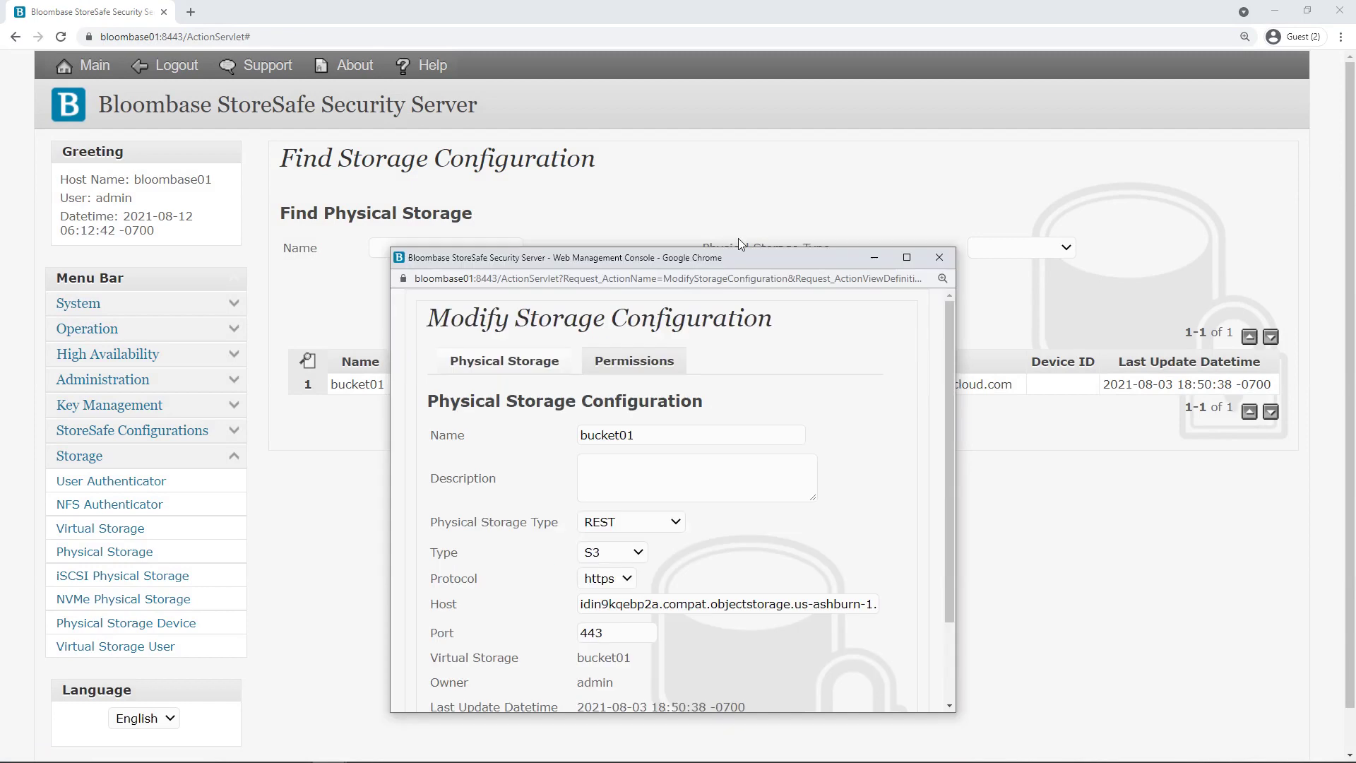
- Review the physical storage type, S3 type and protocol options of bucket01
{"action": "left_click_drag", "start_coordinate": [644, 402], "coordinate": [584, 397]}
{"action": "left_click", "coordinate": [705, 495]}
{"action": "left_click", "coordinate": [646, 485]}
{"action": "left_click", "coordinate": [638, 610]}
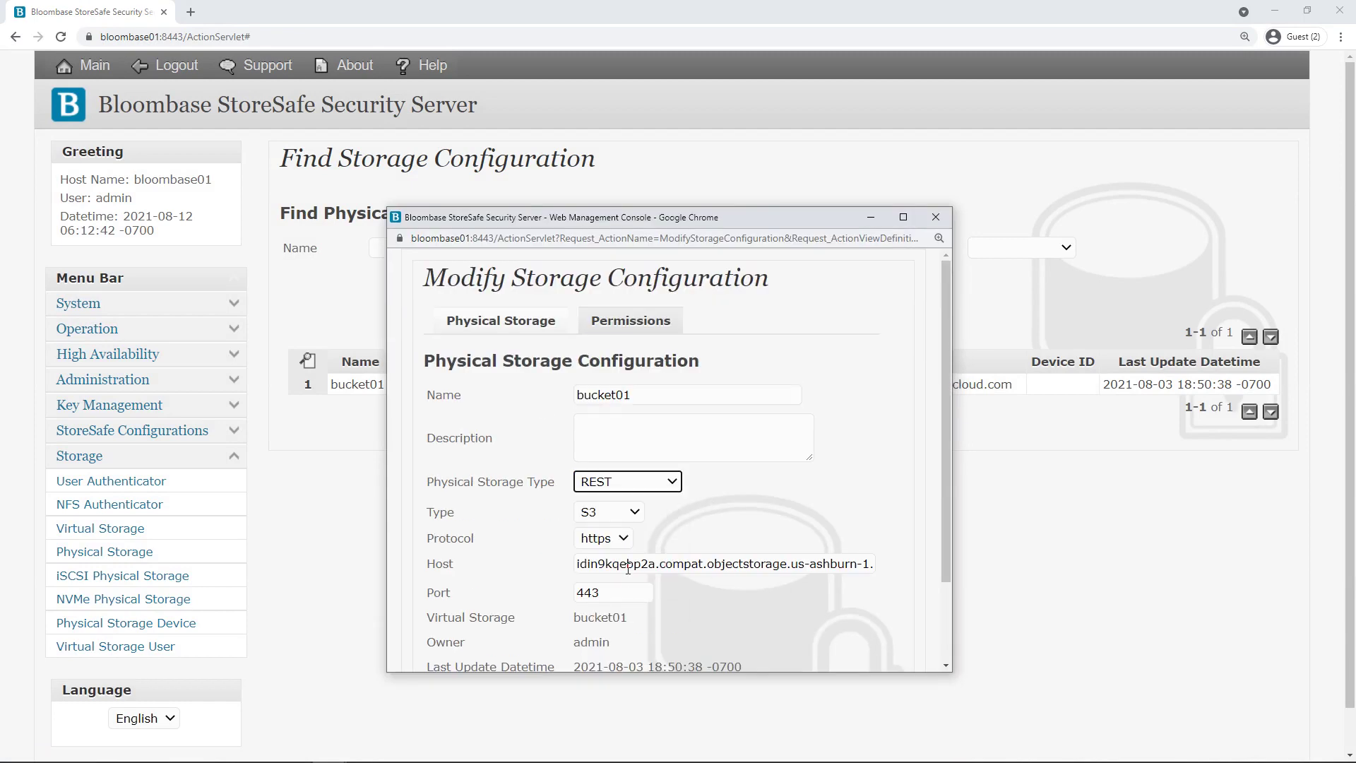
{"action": "left_click", "coordinate": [619, 517]}
{"action": "left_click", "coordinate": [612, 550]}
{"action": "left_click", "coordinate": [622, 540]}
{"action": "left_click", "coordinate": [607, 558]}
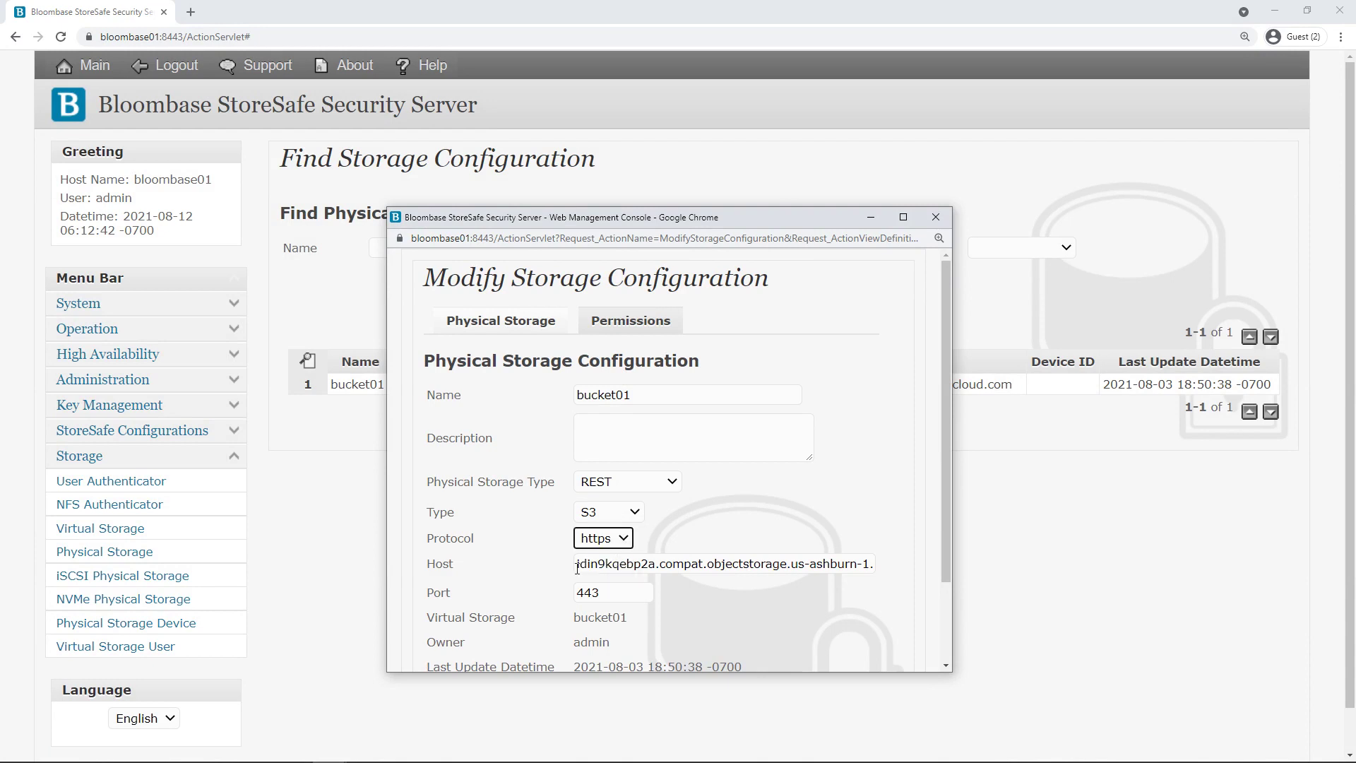
- Review the host and port of the bucket01 physical storage, and close the record without changes
{"action": "left_click_drag", "start_coordinate": [578, 565], "coordinate": [933, 566]}
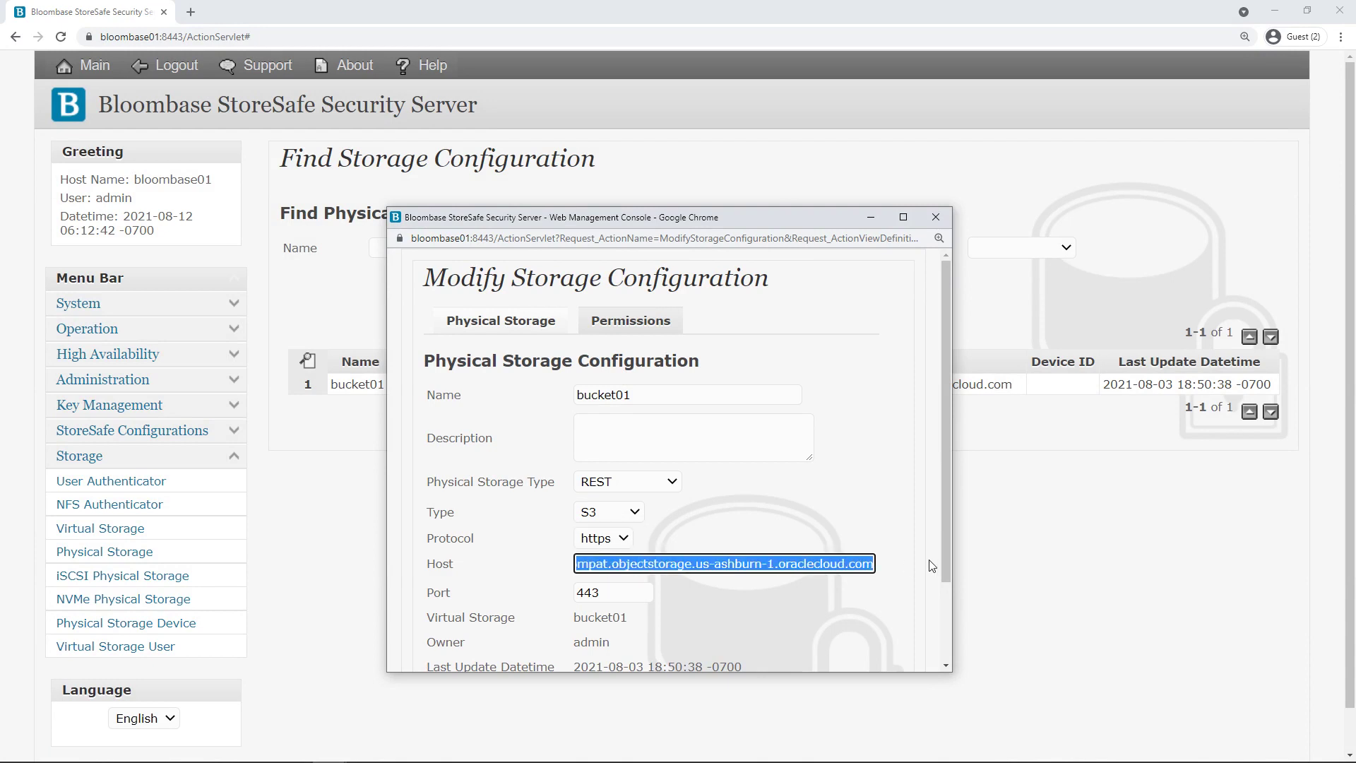
{"action": "left_click", "coordinate": [782, 596]}
{"action": "double_click", "coordinate": [601, 593]}
{"action": "left_click", "coordinate": [697, 602]}
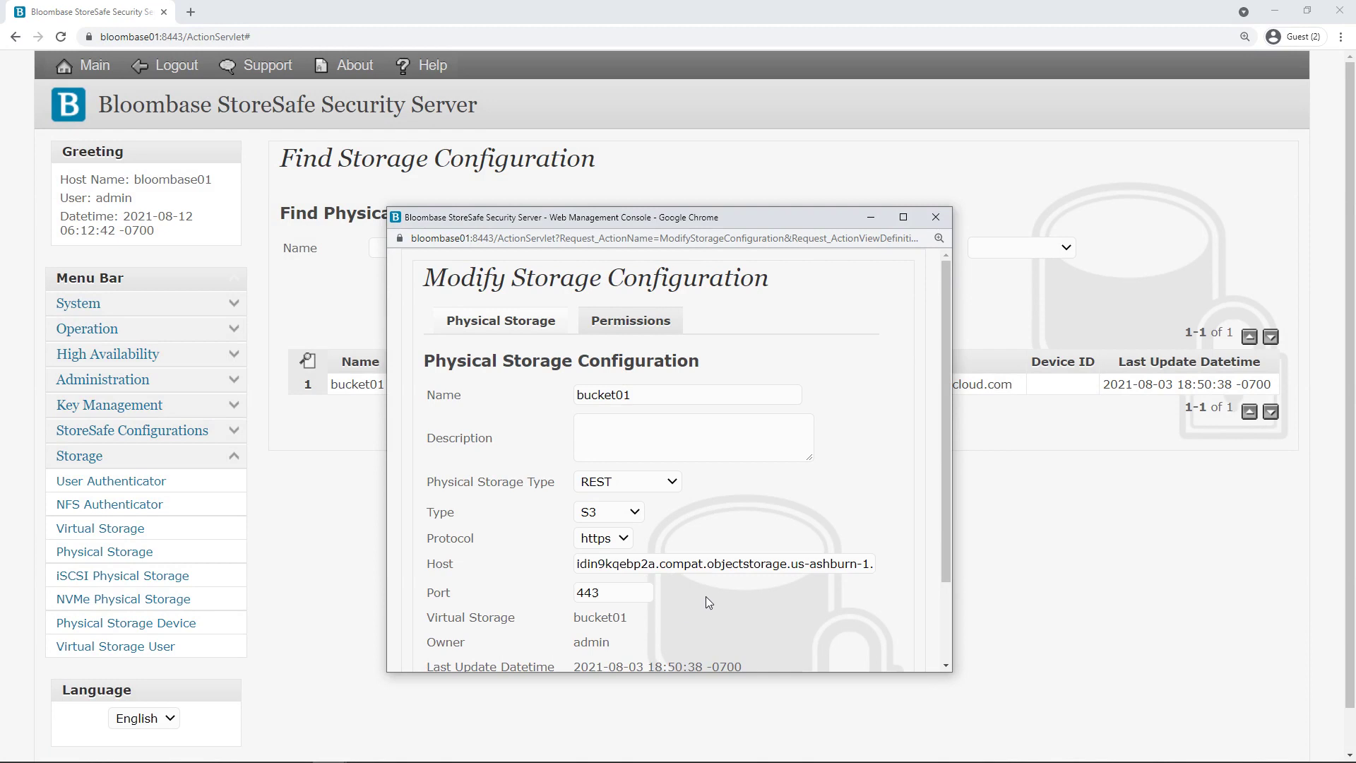
{"action": "scroll", "coordinate": [706, 595], "scroll_direction": "down", "scroll_amount": 2}
{"action": "left_click", "coordinate": [738, 601]}
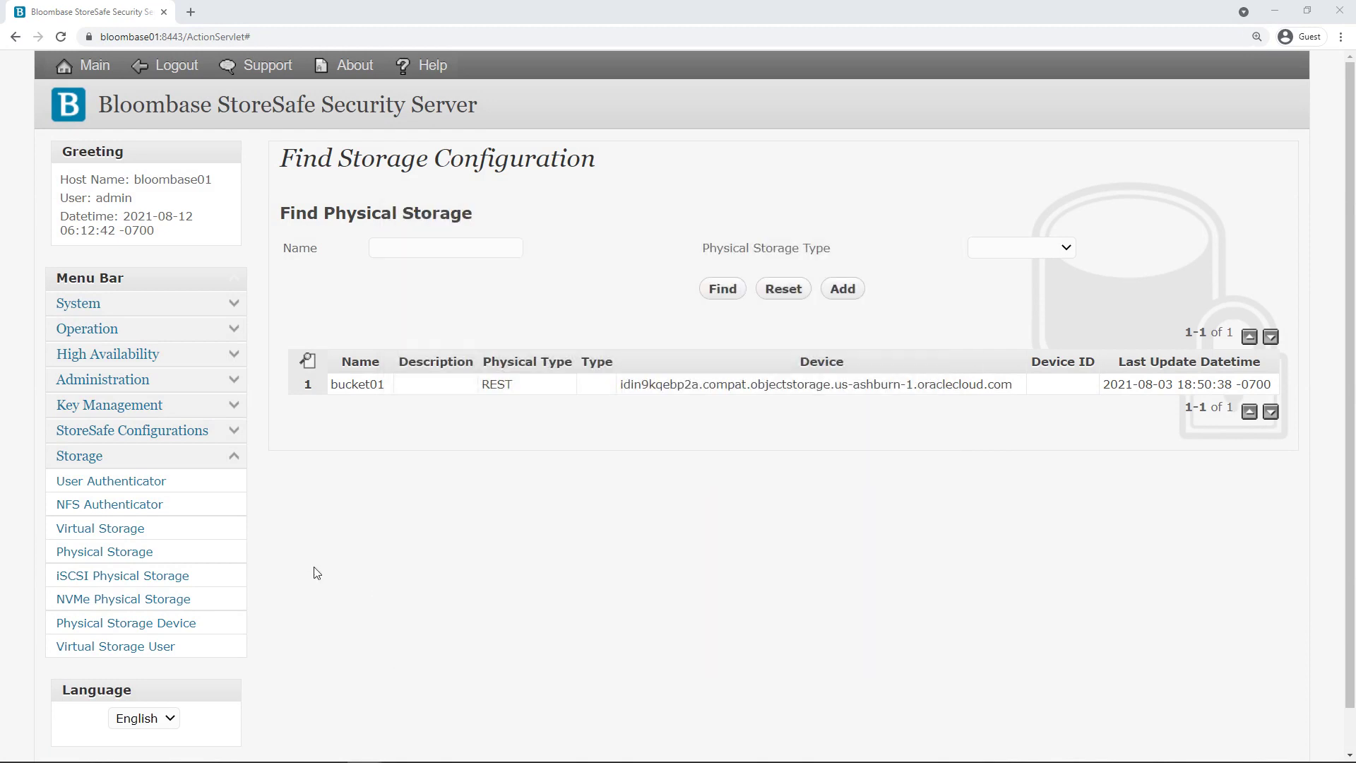
- Search the virtual storages and open bucket01
{"action": "left_click", "coordinate": [107, 528]}
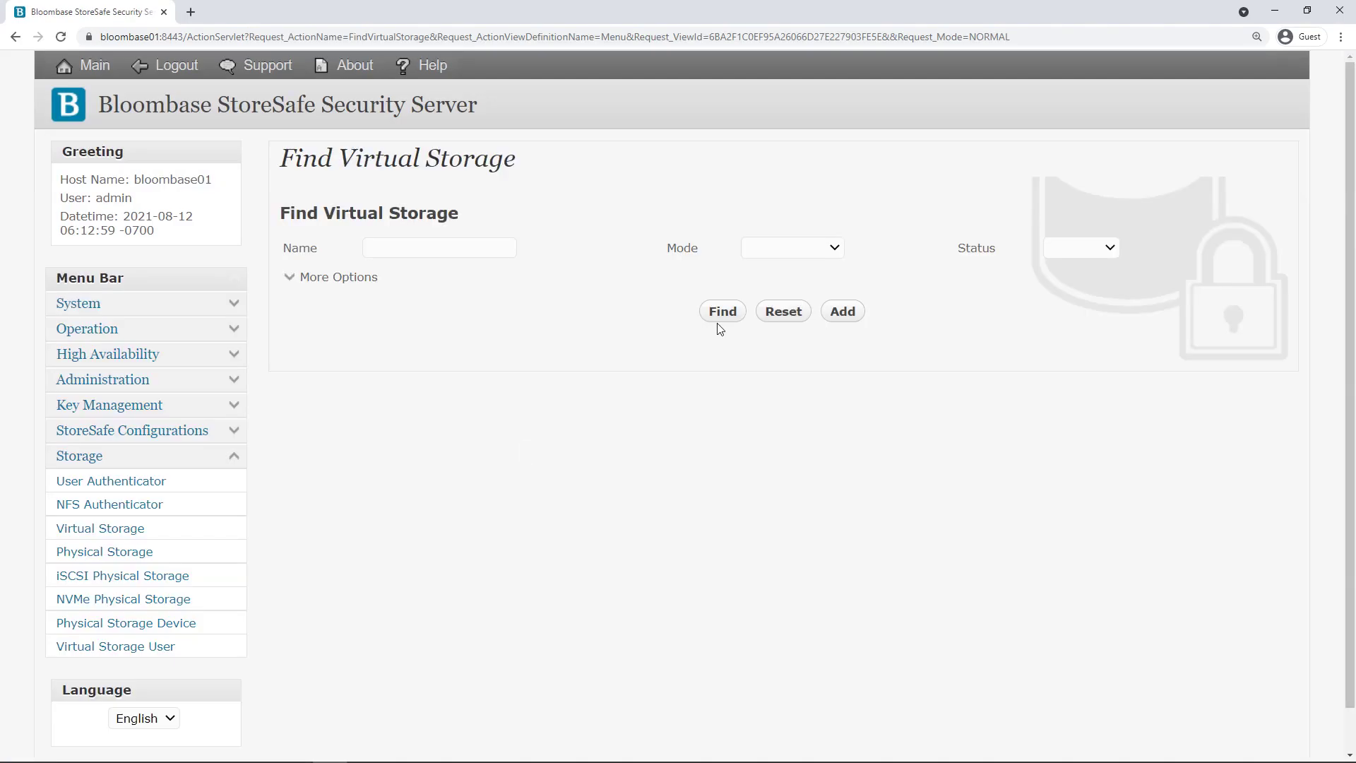
{"action": "left_click", "coordinate": [722, 315]}
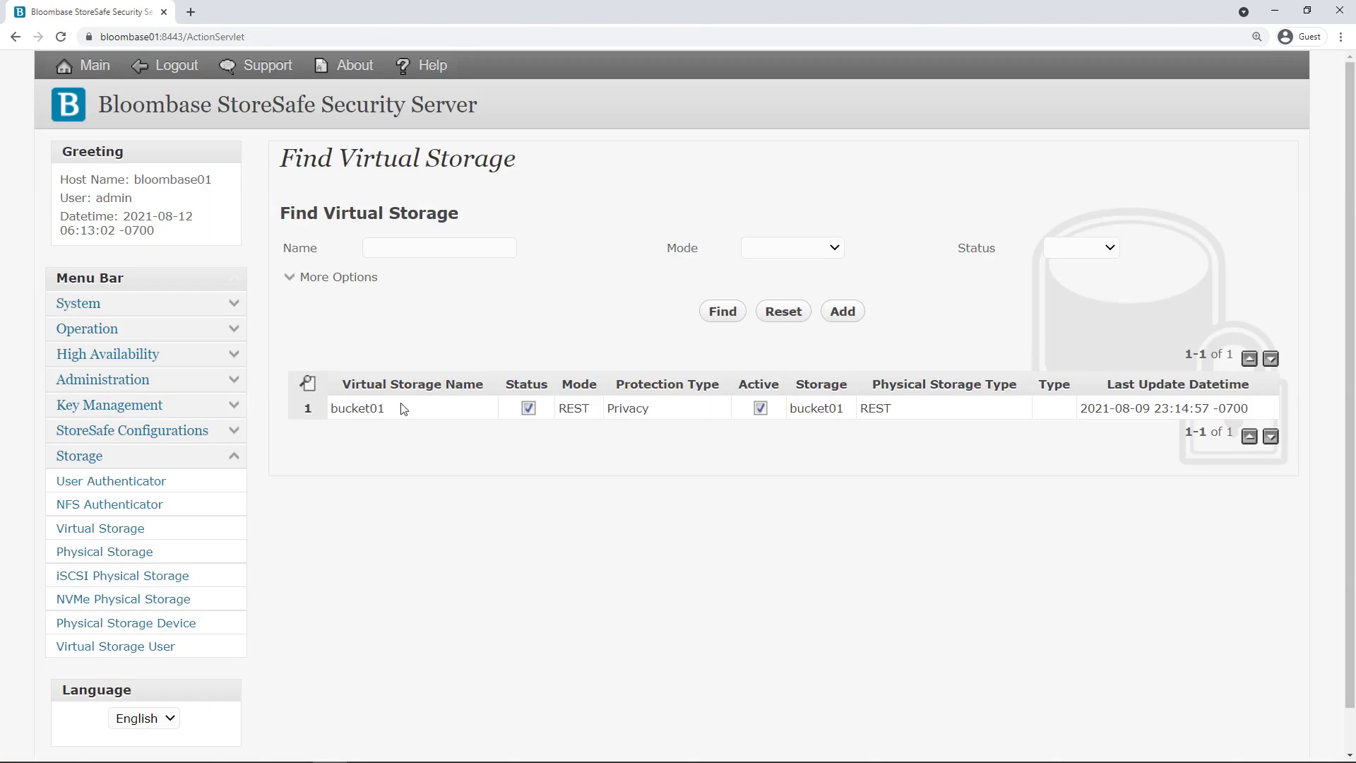
{"action": "left_click", "coordinate": [381, 412]}
{"action": "left_click", "coordinate": [452, 415]}
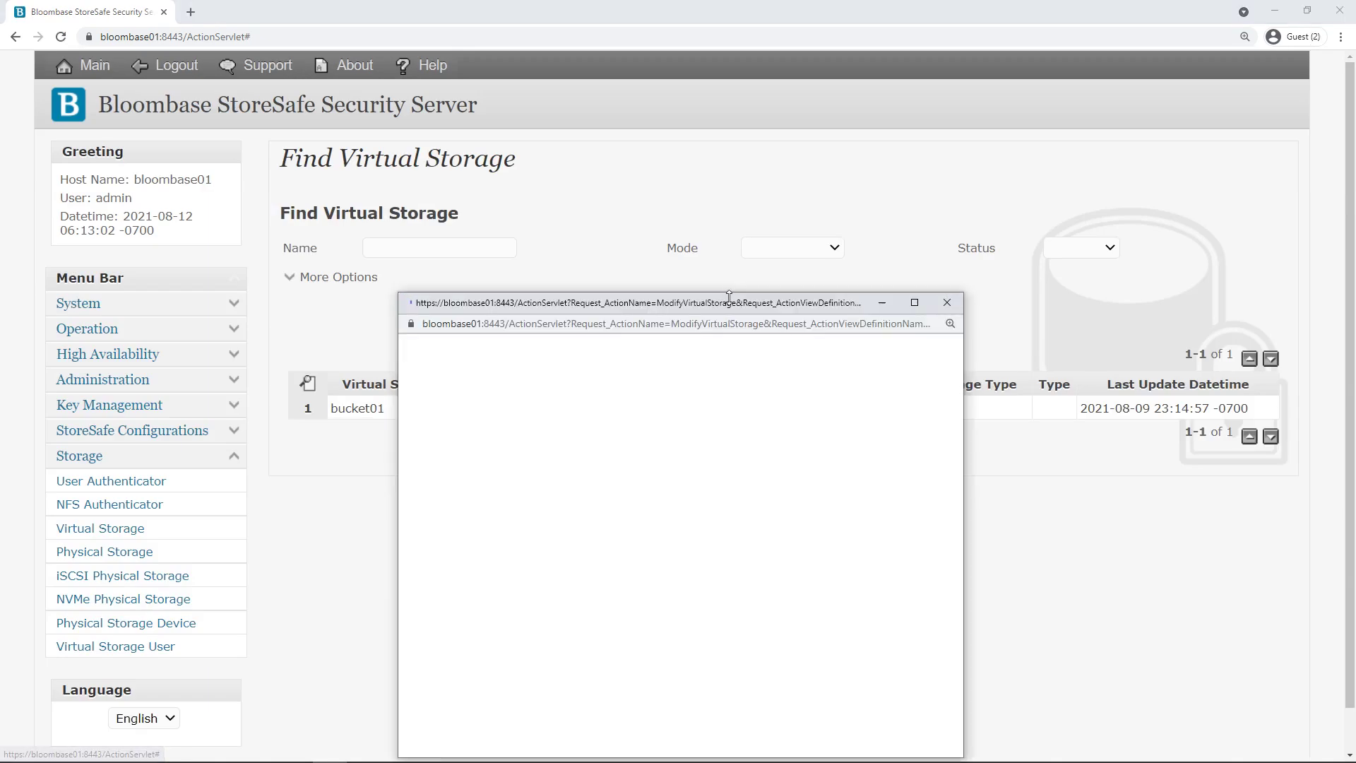
{"action": "left_click_drag", "start_coordinate": [743, 199], "coordinate": [747, 167]}
- Examine the virtual storage's name, status, mode and linked physical storage
{"action": "double_click", "coordinate": [662, 365]}
{"action": "left_click", "coordinate": [654, 490]}
{"action": "left_click_drag", "start_coordinate": [616, 509], "coordinate": [573, 510]}
{"action": "left_click", "coordinate": [703, 505]}
{"action": "scroll", "coordinate": [635, 497], "scroll_direction": "down", "scroll_amount": 3}
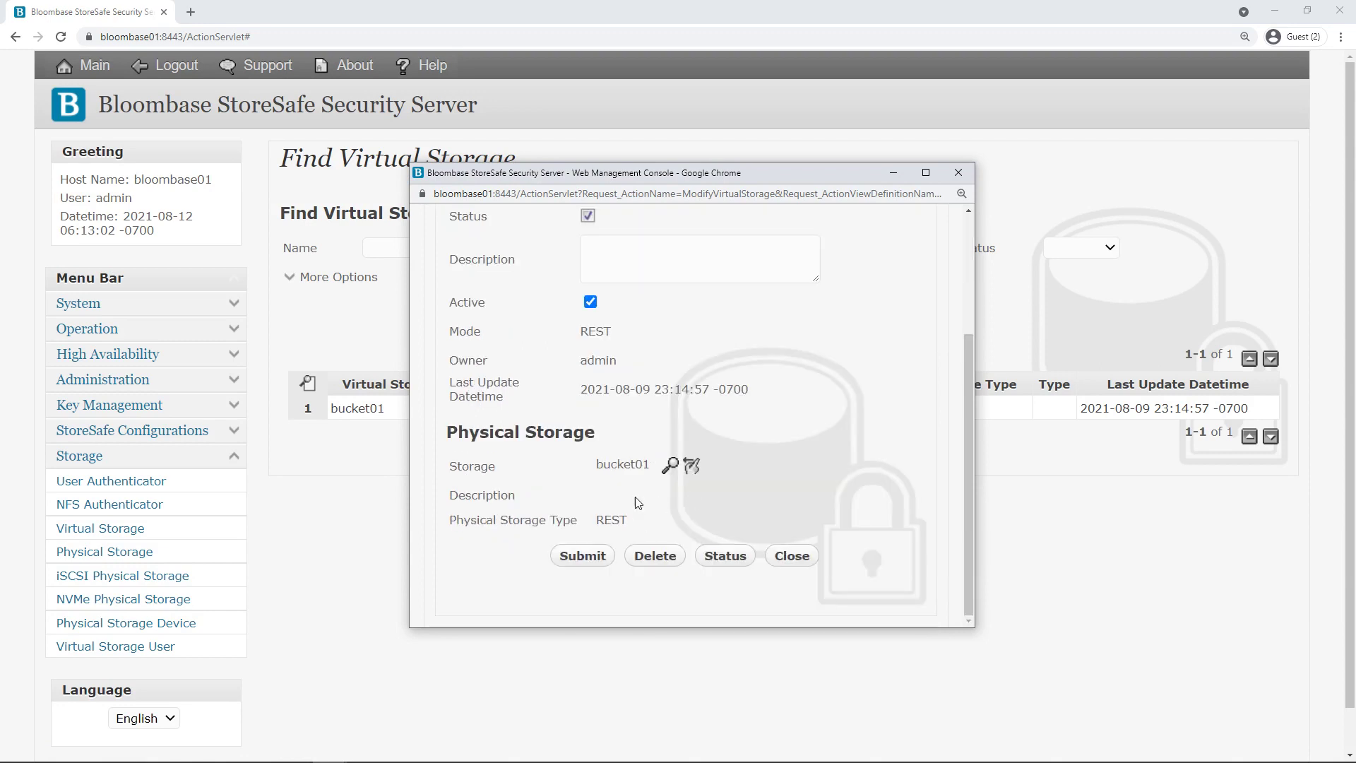
- Look up the physical storages and assign bucket01 as the virtual storage's physical storage
{"action": "left_click", "coordinate": [672, 466]}
{"action": "left_click", "coordinate": [596, 581]}
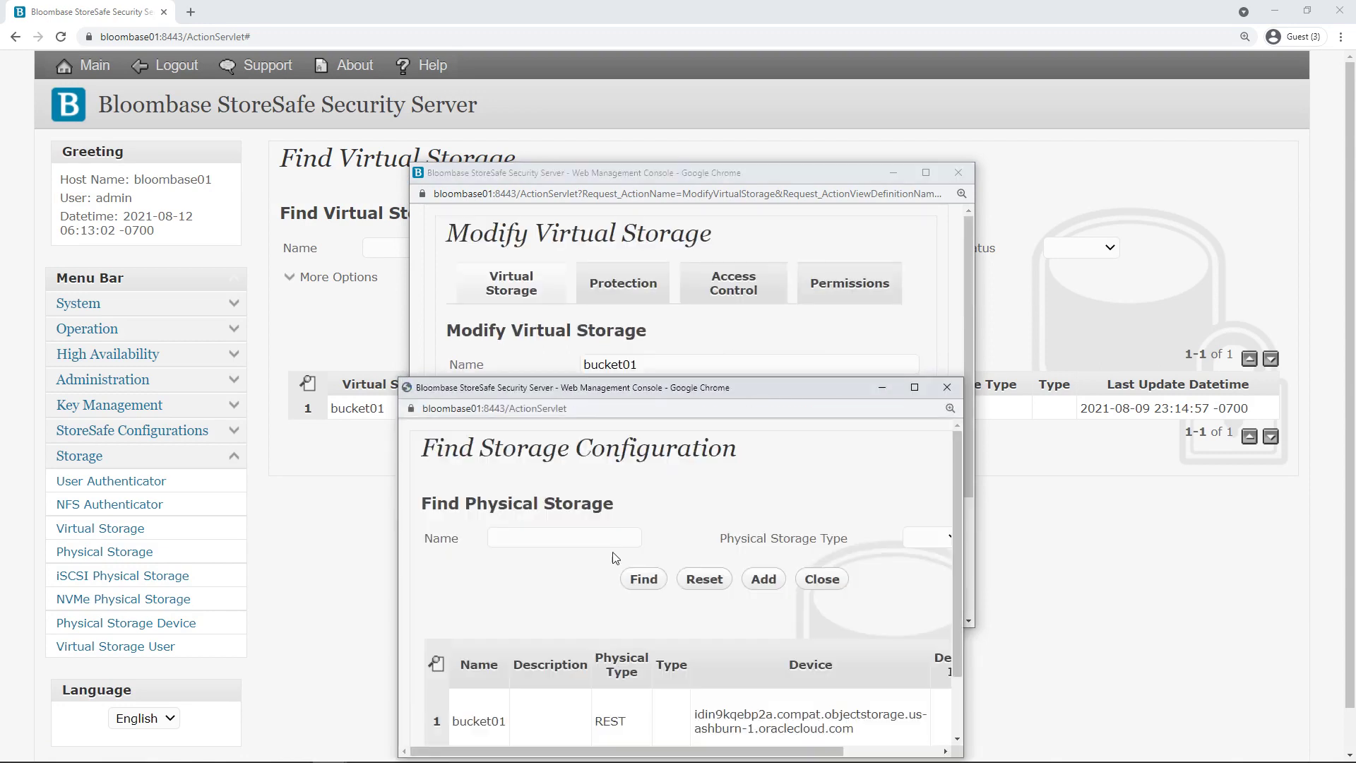
{"action": "left_click", "coordinate": [469, 645]}
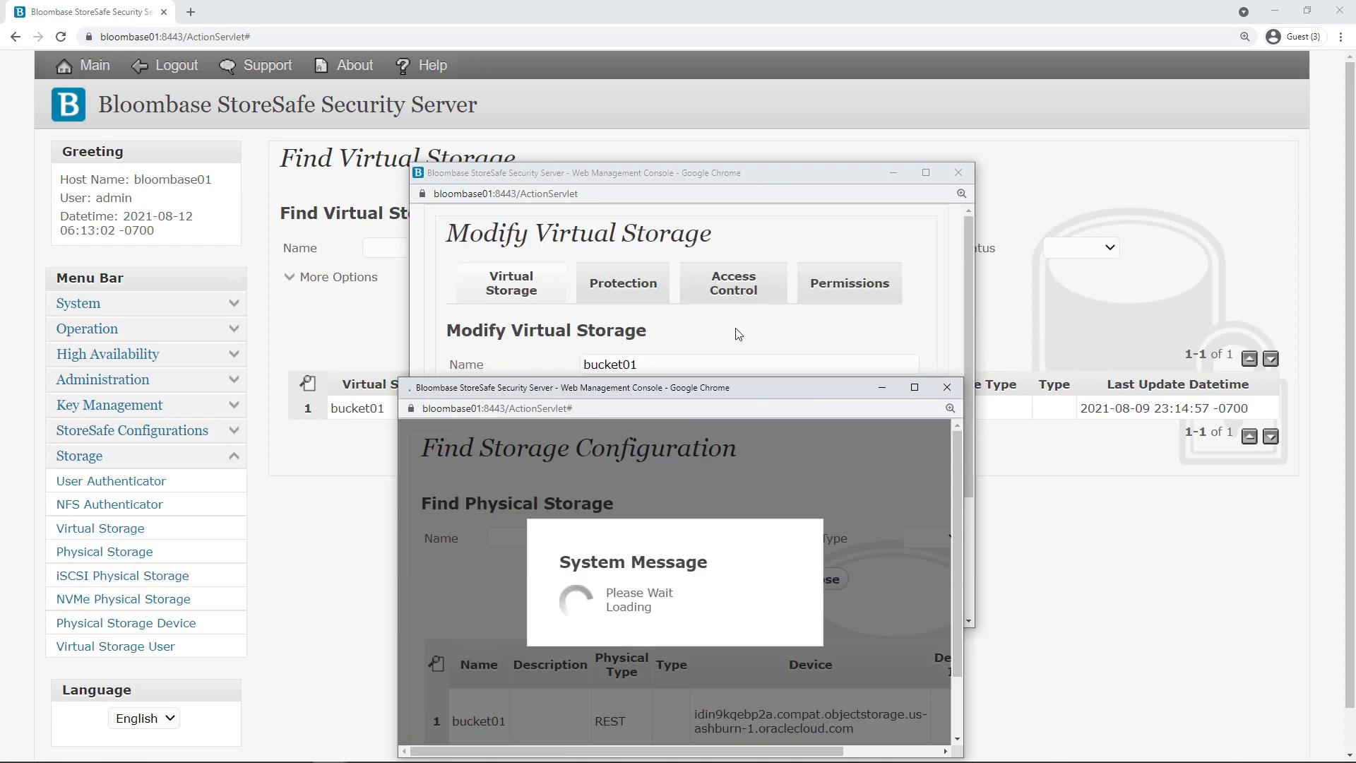
{"action": "scroll", "coordinate": [706, 385], "scroll_direction": "down", "scroll_amount": 3}
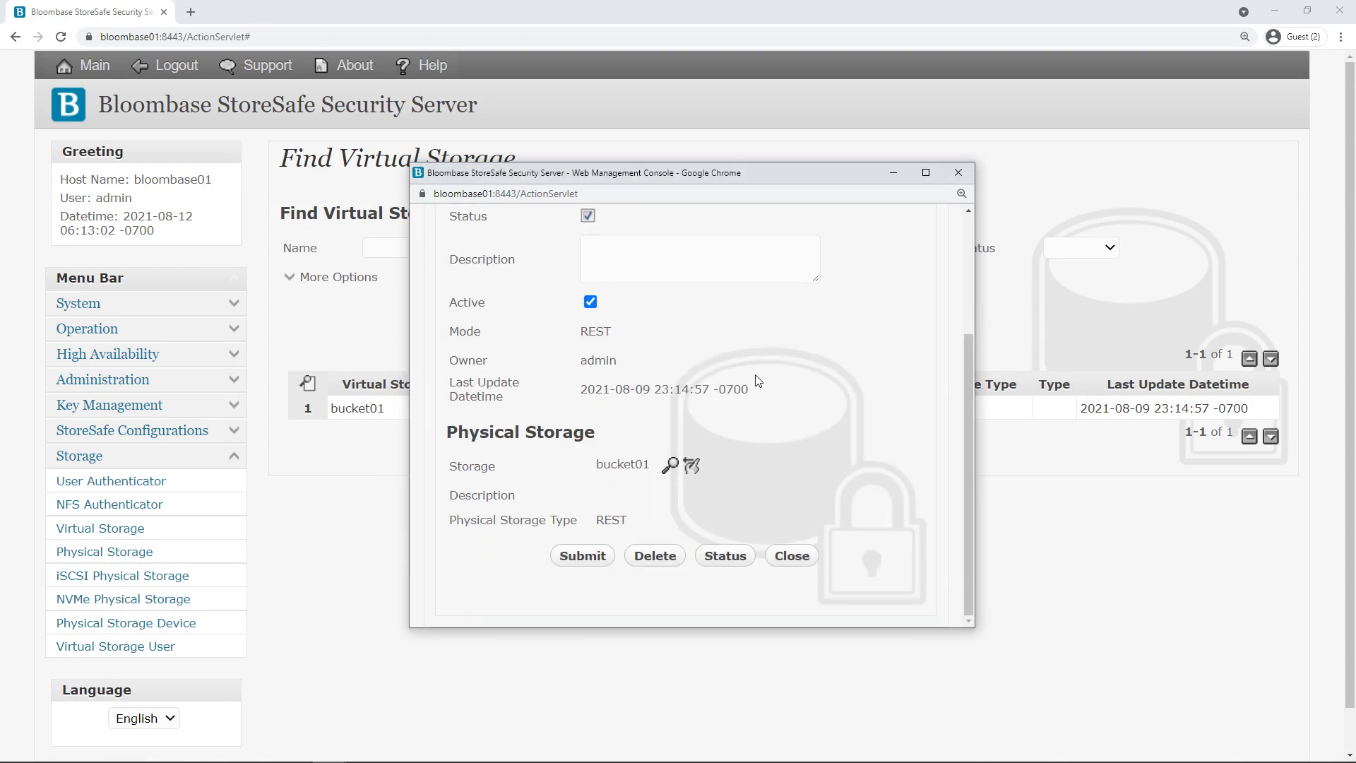
- Review the virtual storage's protection type and its encryption key
{"action": "scroll", "coordinate": [756, 381], "scroll_direction": "up", "scroll_amount": 3}
{"action": "left_click", "coordinate": [624, 288]}
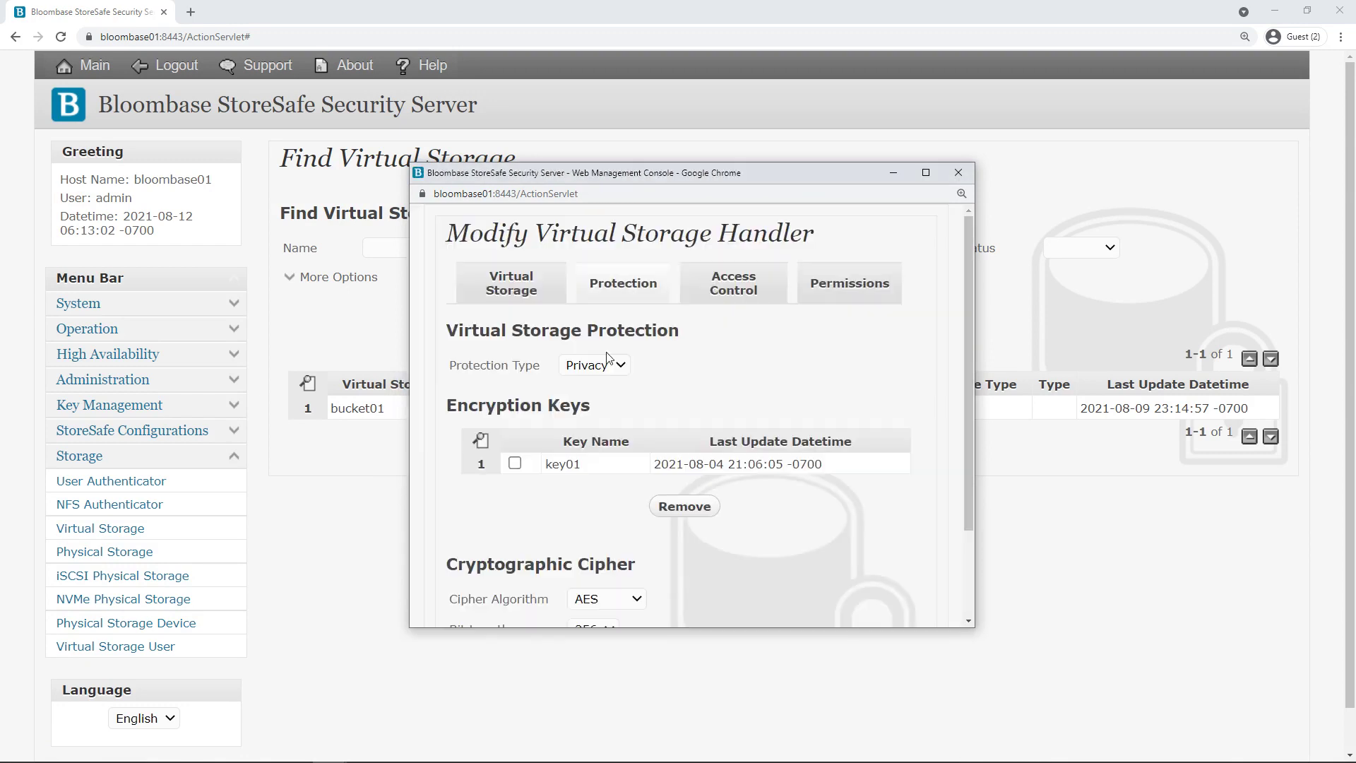
{"action": "left_click", "coordinate": [599, 384]}
{"action": "left_click_drag", "start_coordinate": [588, 468], "coordinate": [549, 466]}
{"action": "left_click", "coordinate": [591, 523]}
{"action": "scroll", "coordinate": [593, 523], "scroll_direction": "down", "scroll_amount": 2}
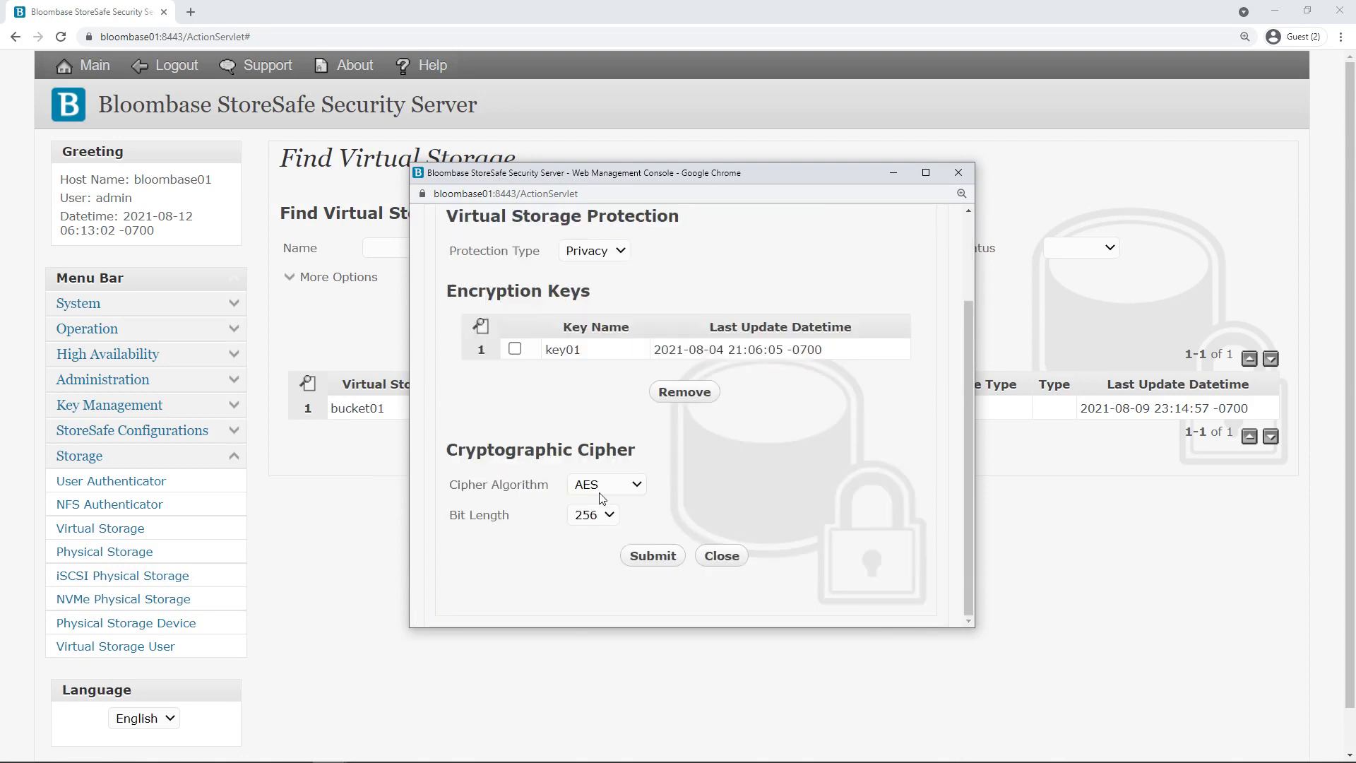
- Check the cipher algorithm and select a bit length of 256 for the virtual storage's encryption
{"action": "left_click", "coordinate": [611, 487]}
{"action": "left_click", "coordinate": [588, 518]}
{"action": "left_click", "coordinate": [597, 515]}
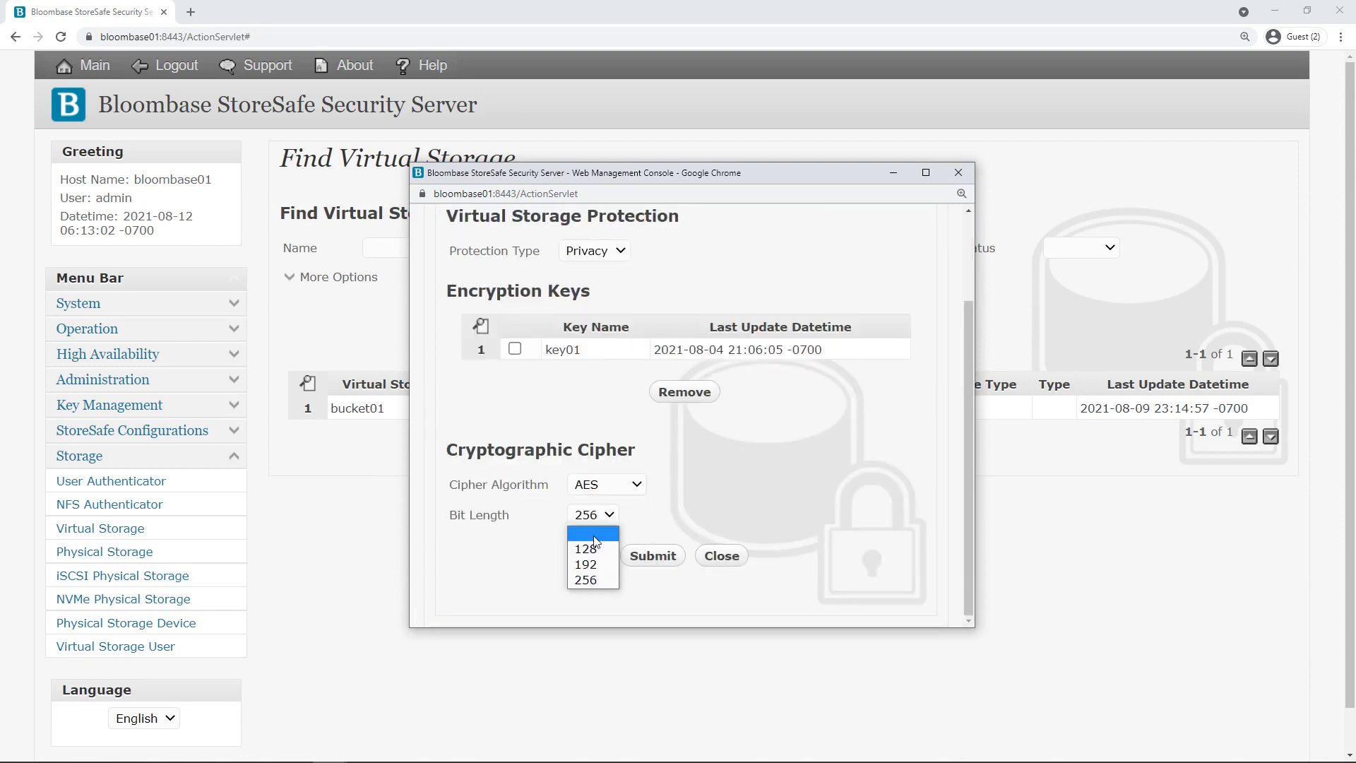
{"action": "left_click", "coordinate": [586, 580]}
{"action": "scroll", "coordinate": [698, 490], "scroll_direction": "up", "scroll_amount": 2}
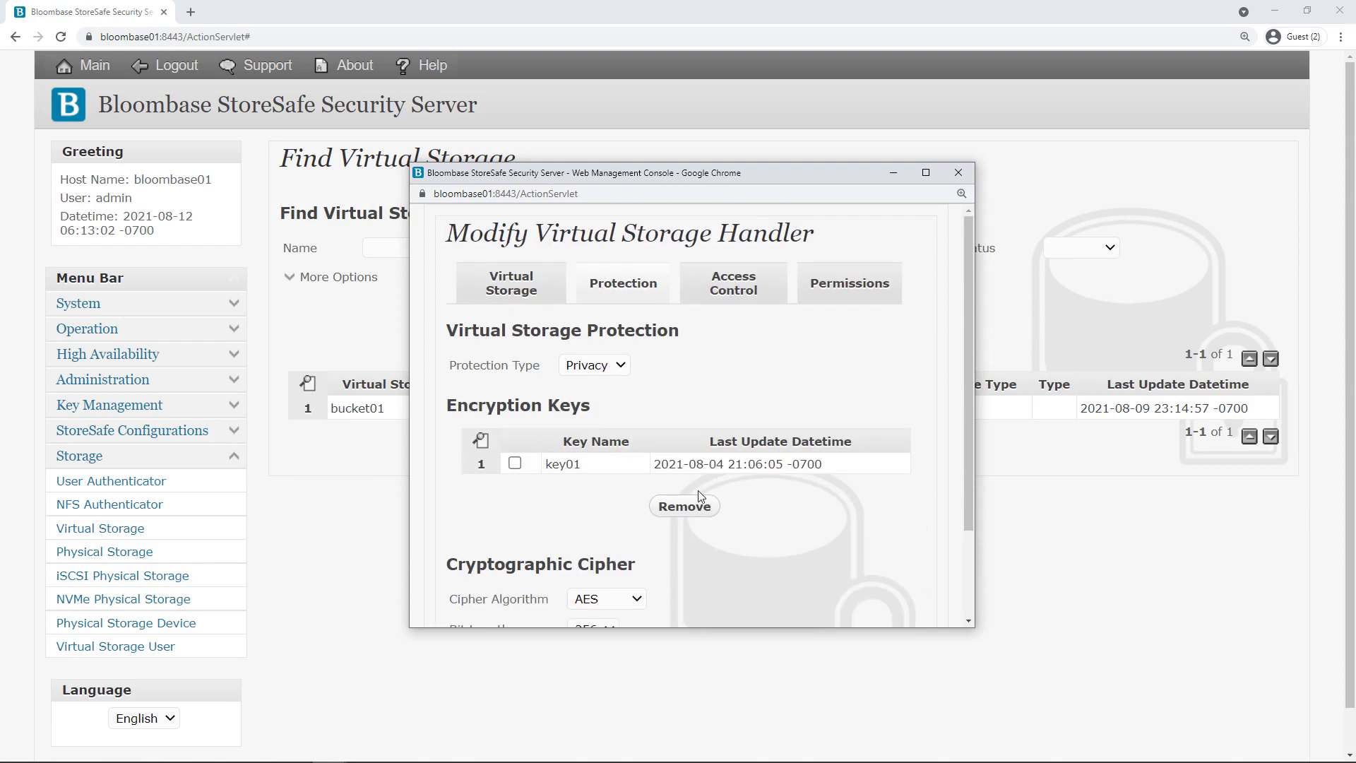
- Review the user assigned in the virtual storage's access control, and close the record without submitting
{"action": "left_click", "coordinate": [736, 286]}
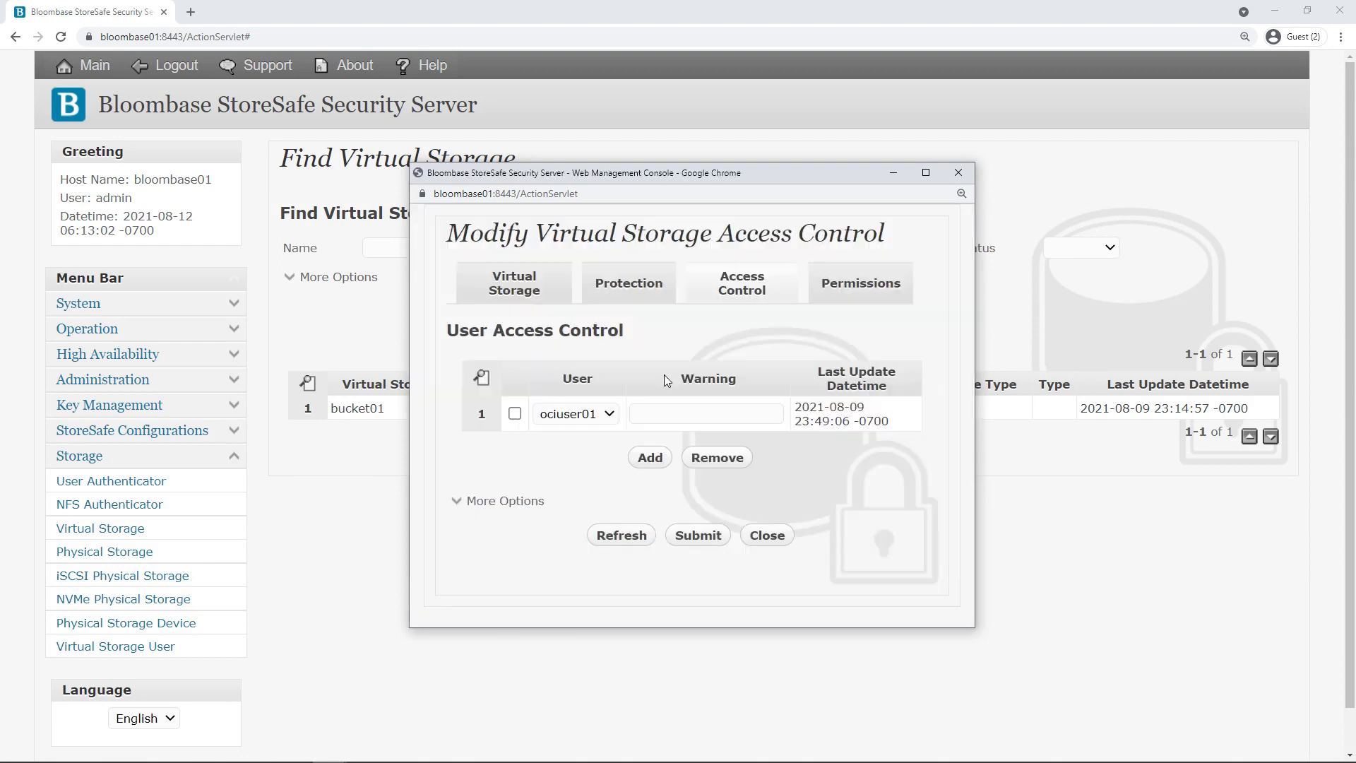
{"action": "left_click", "coordinate": [600, 417]}
{"action": "left_click", "coordinate": [587, 448]}
{"action": "left_click", "coordinate": [774, 526]}
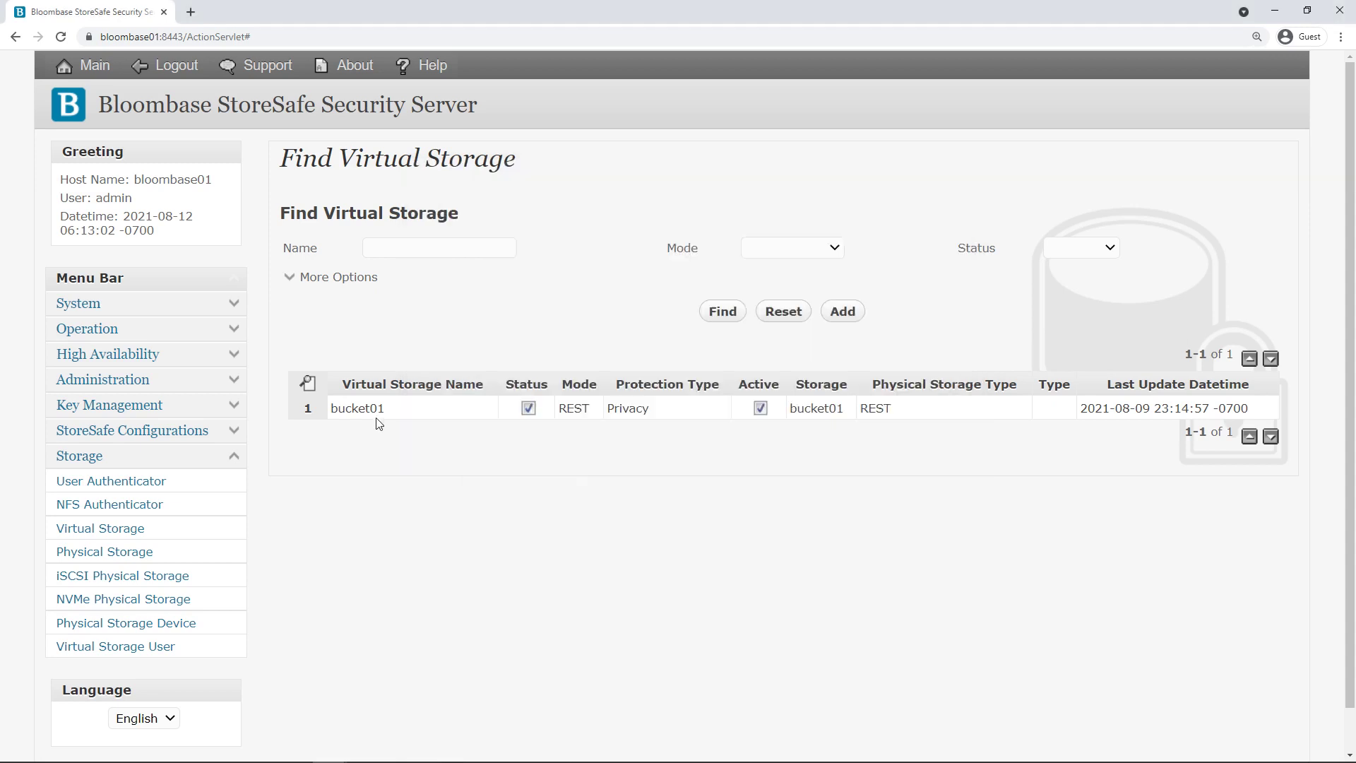
- Open the status of virtual storage bucket01 and examine its physical storage and active share details
{"action": "left_click", "coordinate": [363, 408]}
{"action": "left_click", "coordinate": [508, 505]}
{"action": "left_click_drag", "start_coordinate": [762, 308], "coordinate": [769, 200]}
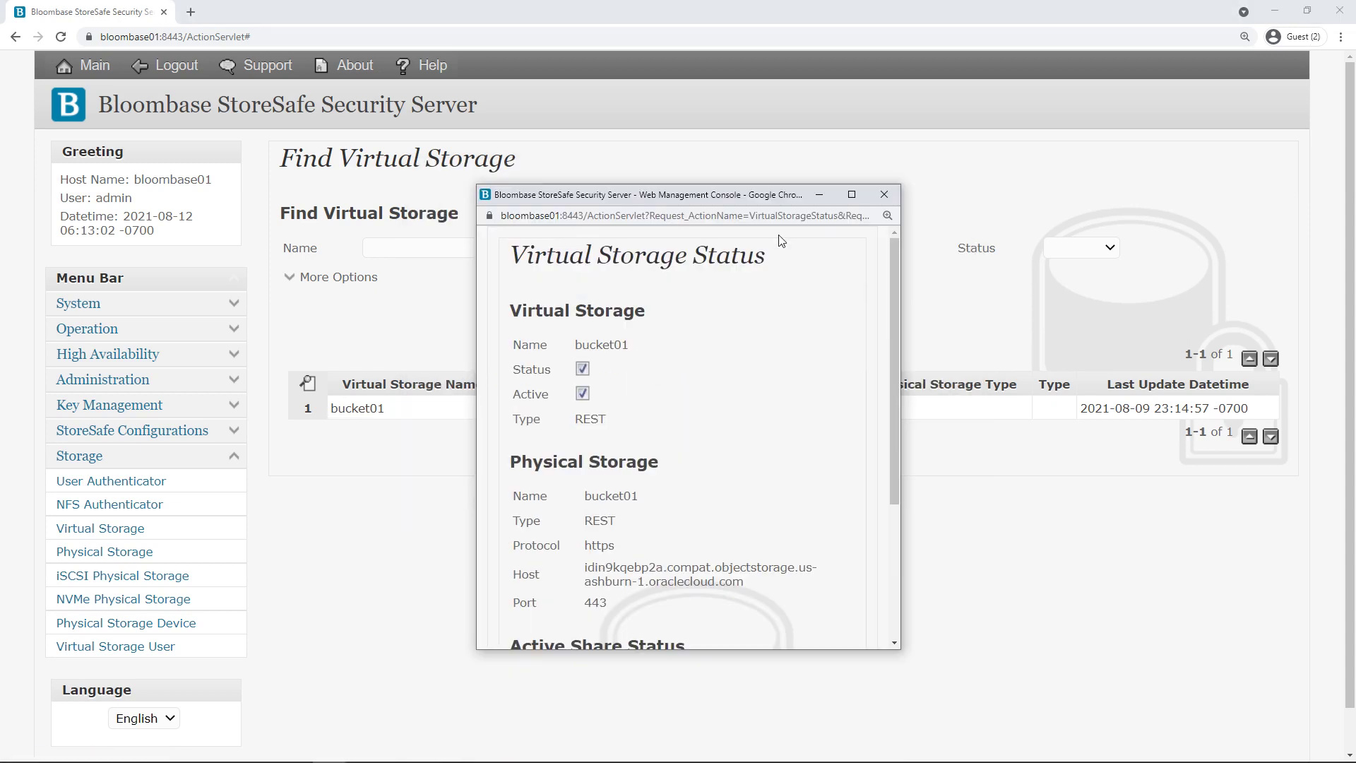
{"action": "scroll", "coordinate": [794, 570], "scroll_direction": "down", "scroll_amount": 3}
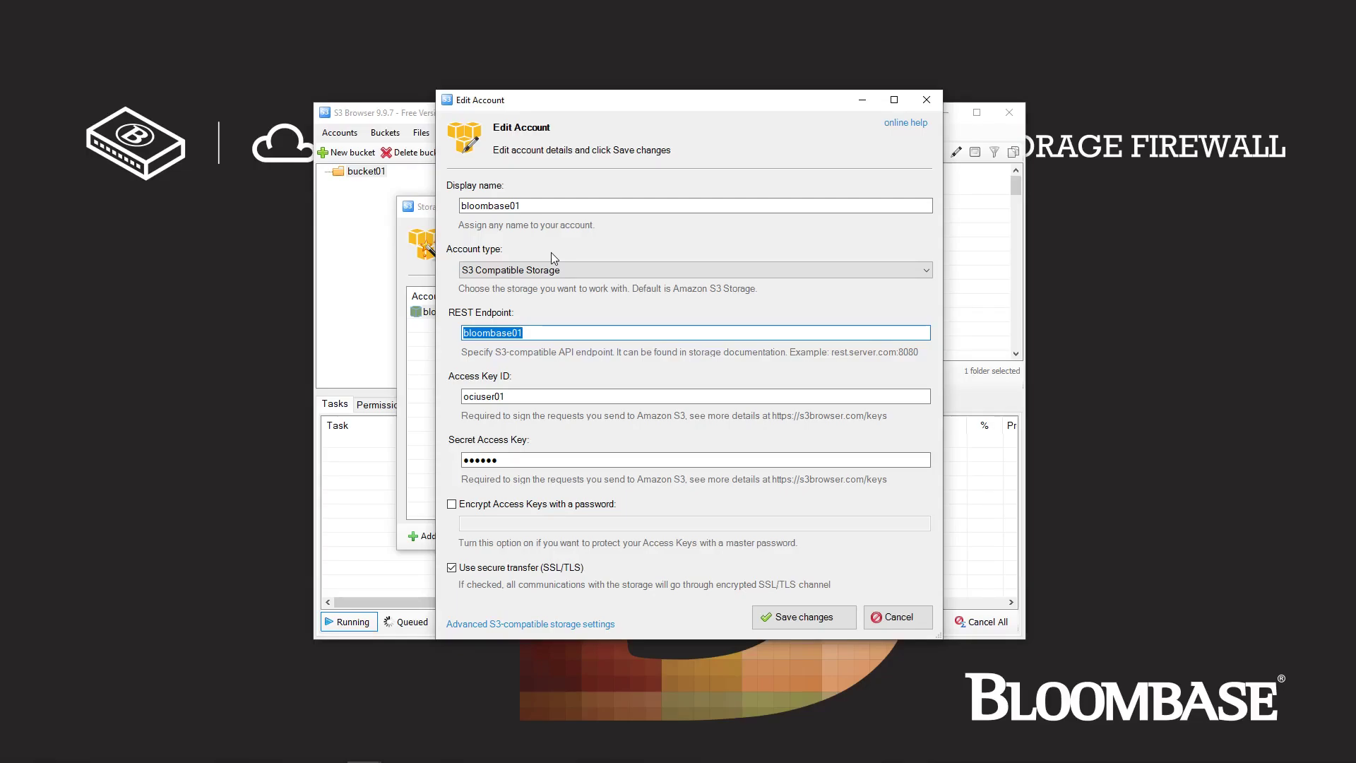
- In S3 Browser, review the bloombase01 account's display name and the available account types
{"action": "key", "text": "shift+Tab"}
{"action": "key", "text": "shift+Tab"}
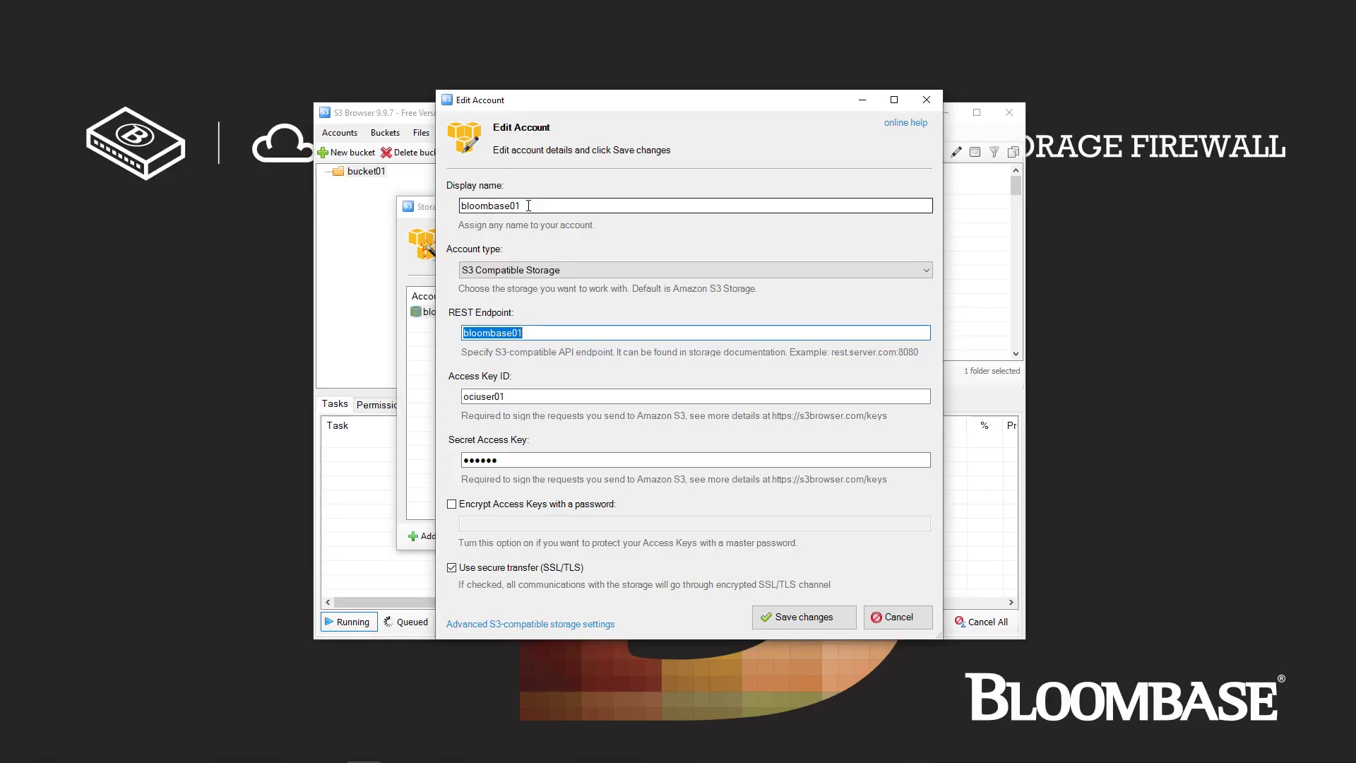
{"action": "left_click", "coordinate": [535, 278]}
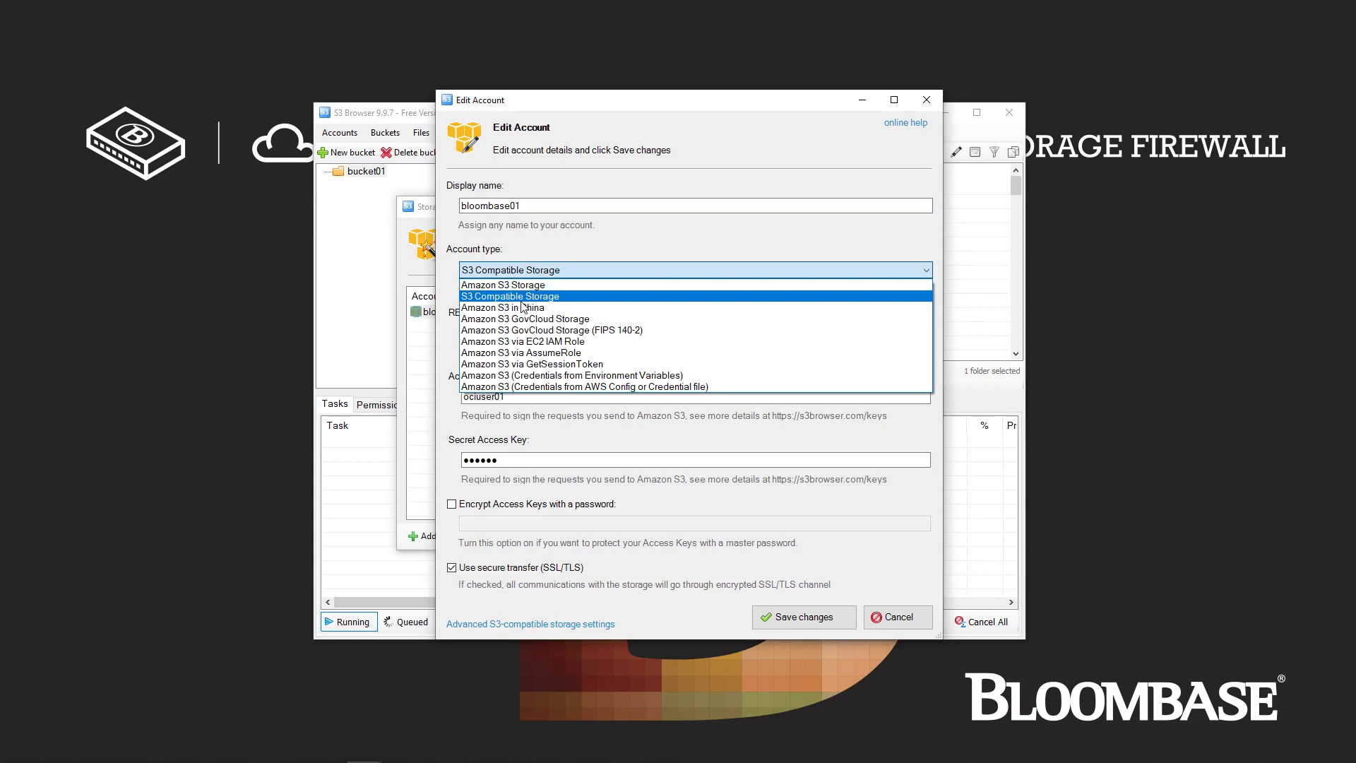
{"action": "key", "text": "Escape"}
{"action": "key", "text": "Tab"}
- Review the account's REST endpoint and access key ID, and save the account and the storage accounts list
{"action": "left_click", "coordinate": [541, 337]}
{"action": "double_click", "coordinate": [542, 336]}
{"action": "left_click", "coordinate": [514, 398]}
{"action": "left_click_drag", "start_coordinate": [514, 397], "coordinate": [450, 395]}
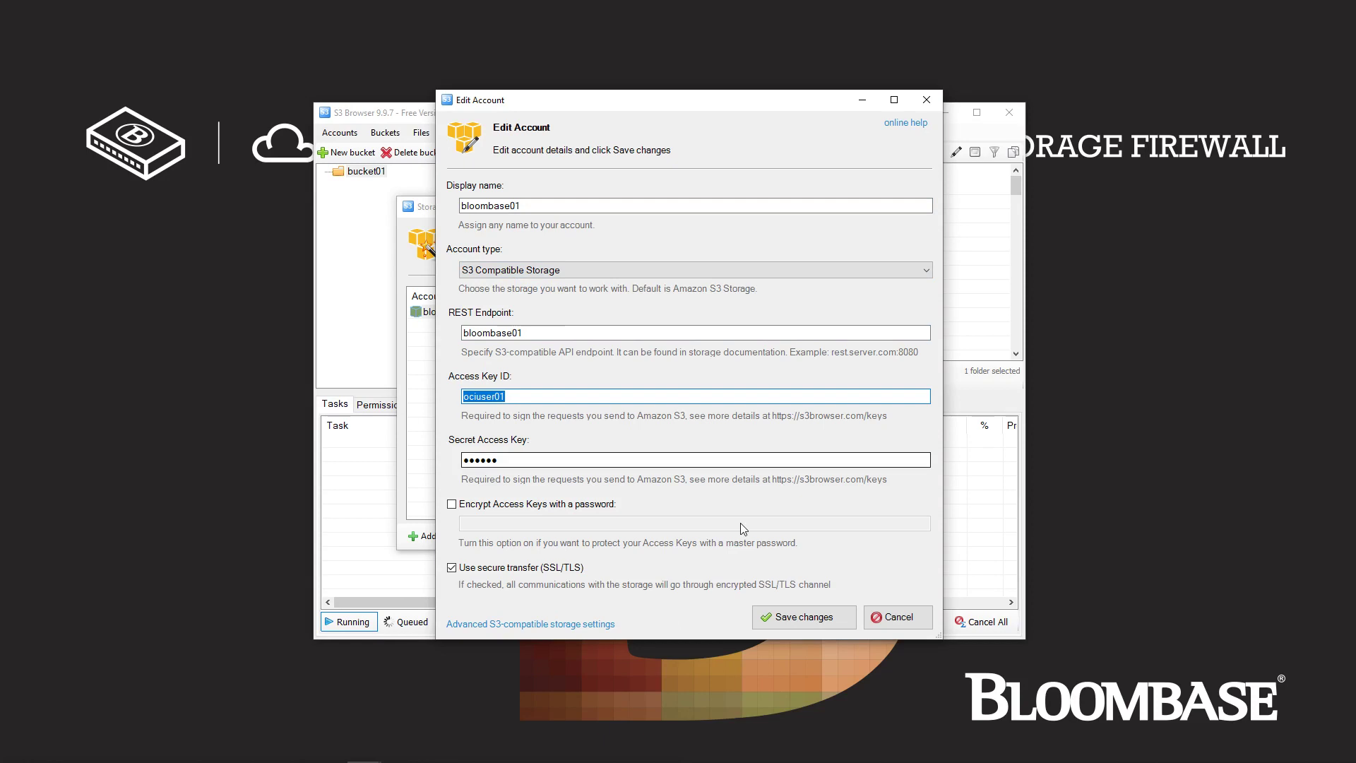
{"action": "left_click", "coordinate": [801, 616]}
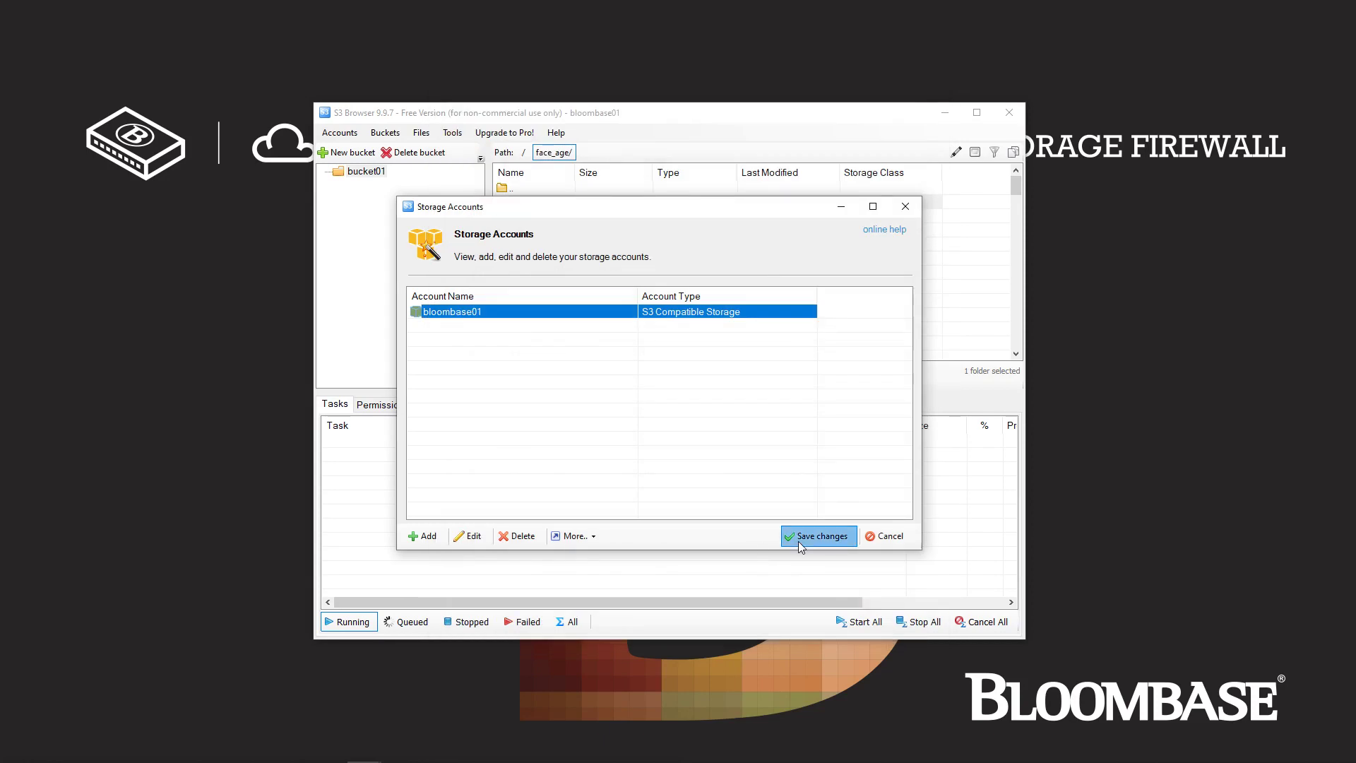
{"action": "left_click", "coordinate": [799, 539]}
- Open the face_age folder in bucket01 and look through its subfolders
{"action": "left_click", "coordinate": [366, 173]}
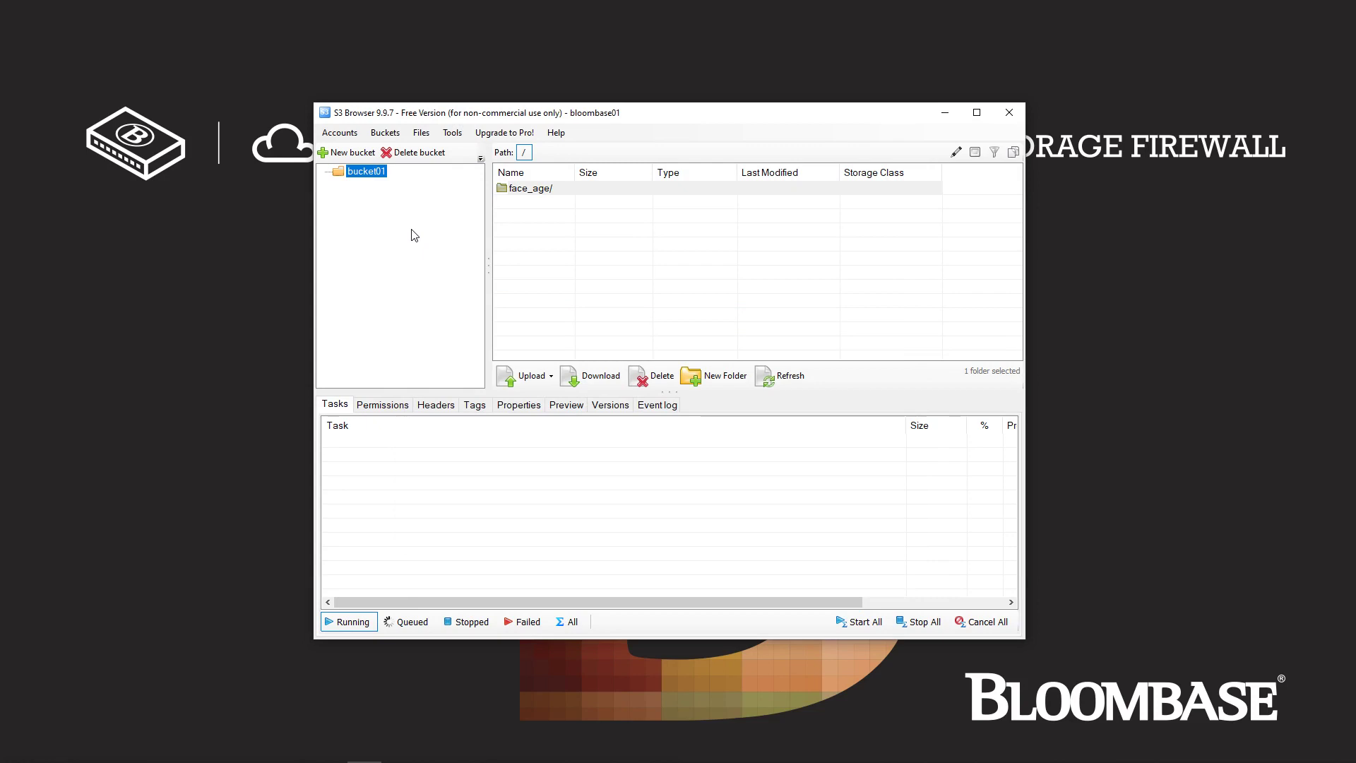
{"action": "double_click", "coordinate": [519, 189]}
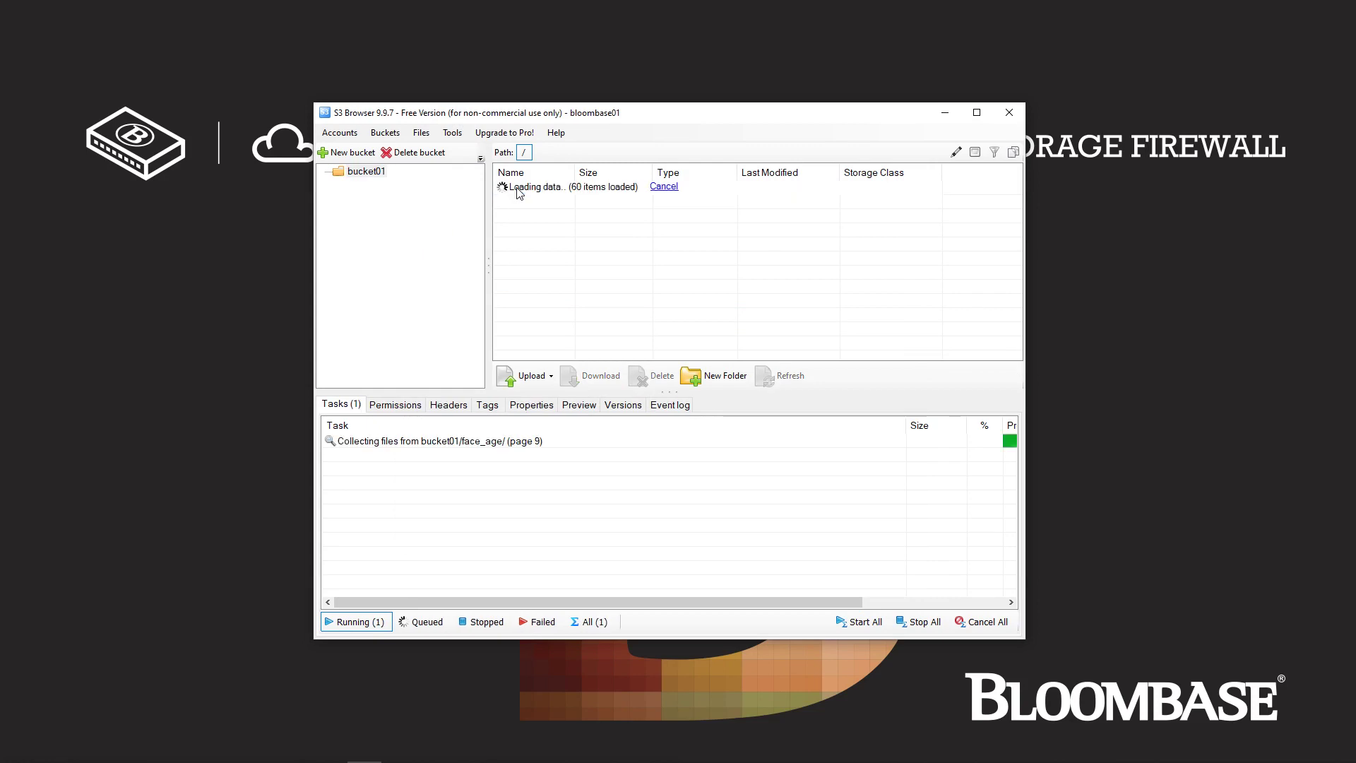
{"action": "scroll", "coordinate": [521, 201], "scroll_direction": "down", "scroll_amount": 20}
{"action": "scroll", "coordinate": [522, 208], "scroll_direction": "down", "scroll_amount": 7}
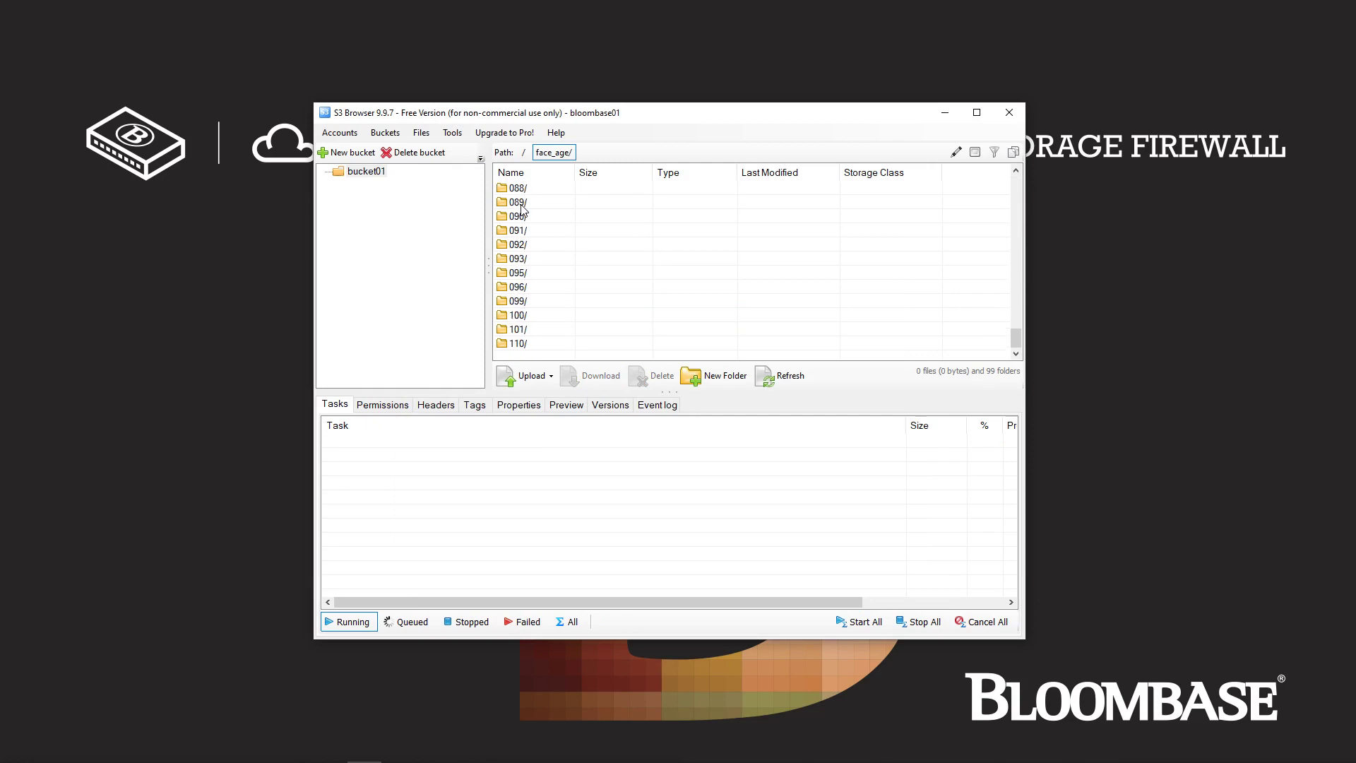
{"action": "scroll", "coordinate": [521, 206], "scroll_direction": "up", "scroll_amount": 20}
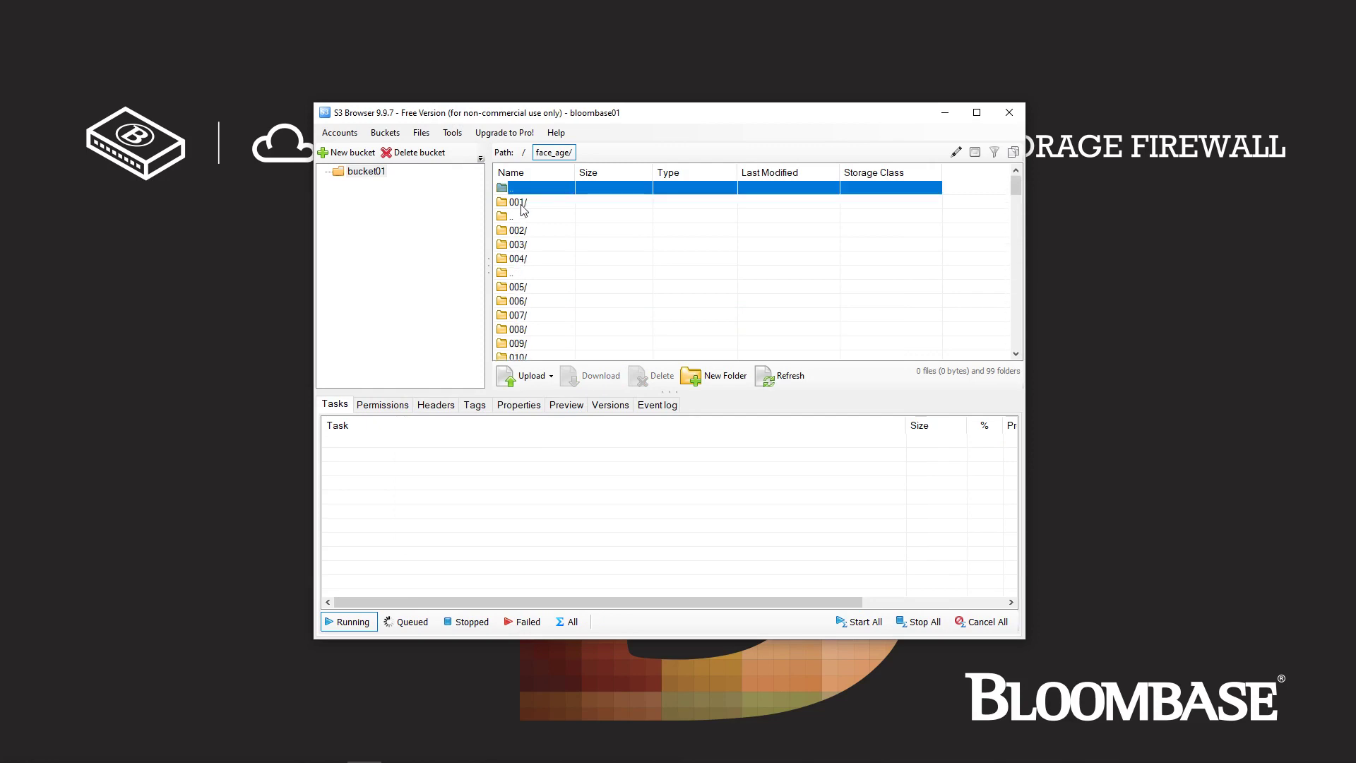
- Open subfolder 001 and look through its PNG files
{"action": "left_click", "coordinate": [521, 205]}
{"action": "double_click", "coordinate": [520, 203]}
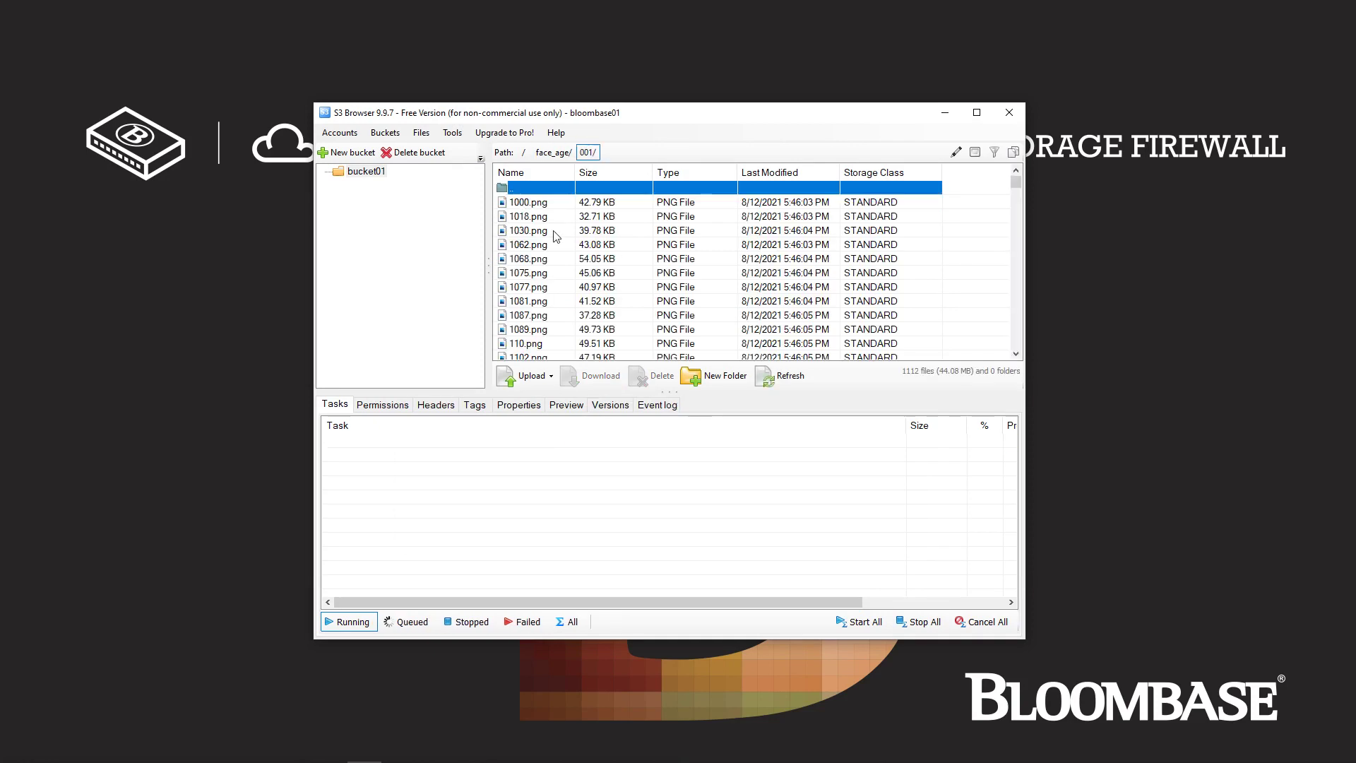
{"action": "scroll", "coordinate": [527, 226], "scroll_direction": "down", "scroll_amount": 20}
{"action": "scroll", "coordinate": [535, 237], "scroll_direction": "up", "scroll_amount": 5}
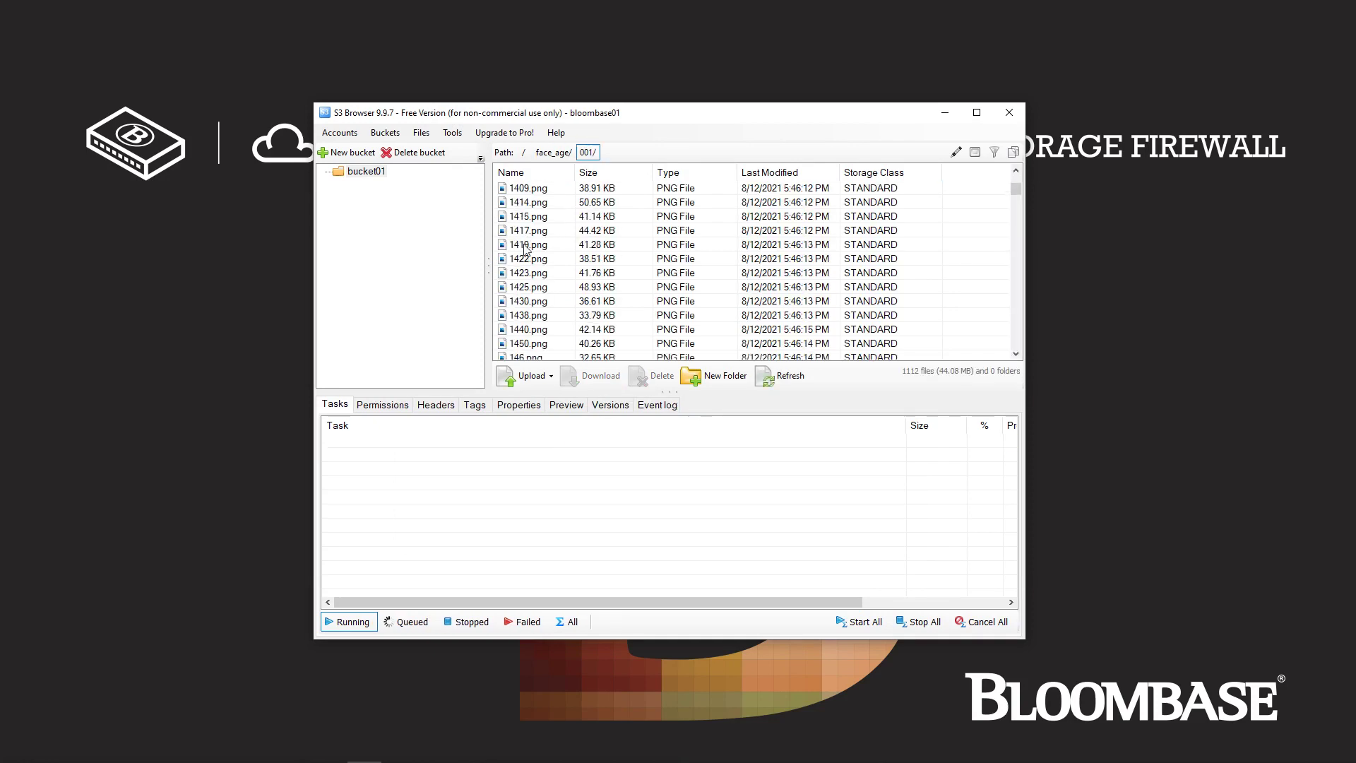
- Download 1419.png from folder 001 to the local Documents\Downloads folder
{"action": "left_click", "coordinate": [540, 244]}
{"action": "right_click", "coordinate": [541, 245]}
{"action": "left_click", "coordinate": [540, 245]}
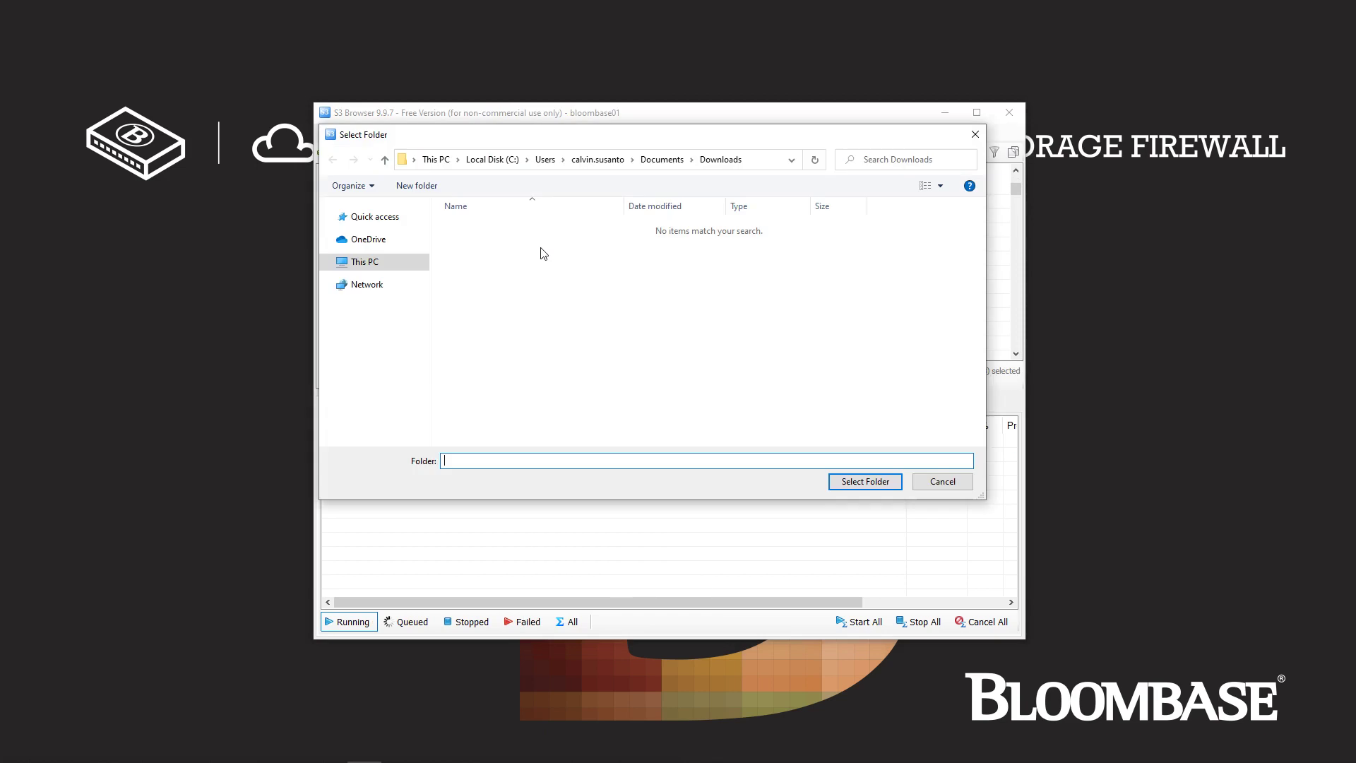
{"action": "left_click", "coordinate": [757, 163]}
{"action": "left_click", "coordinate": [720, 342]}
{"action": "left_click", "coordinate": [863, 483]}
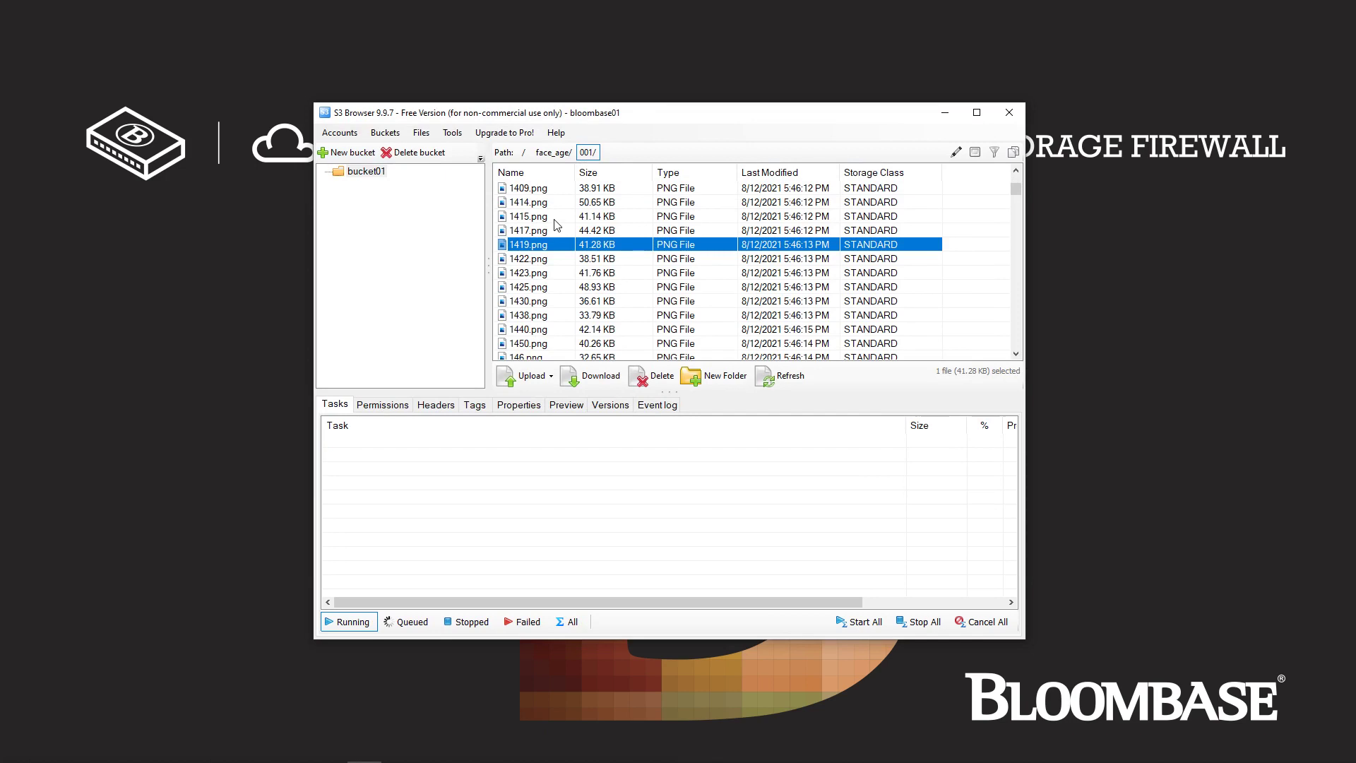
- Download 4325.png from face_age subfolder 047 to the local Documents\Downloads folder
{"action": "left_click", "coordinate": [503, 188]}
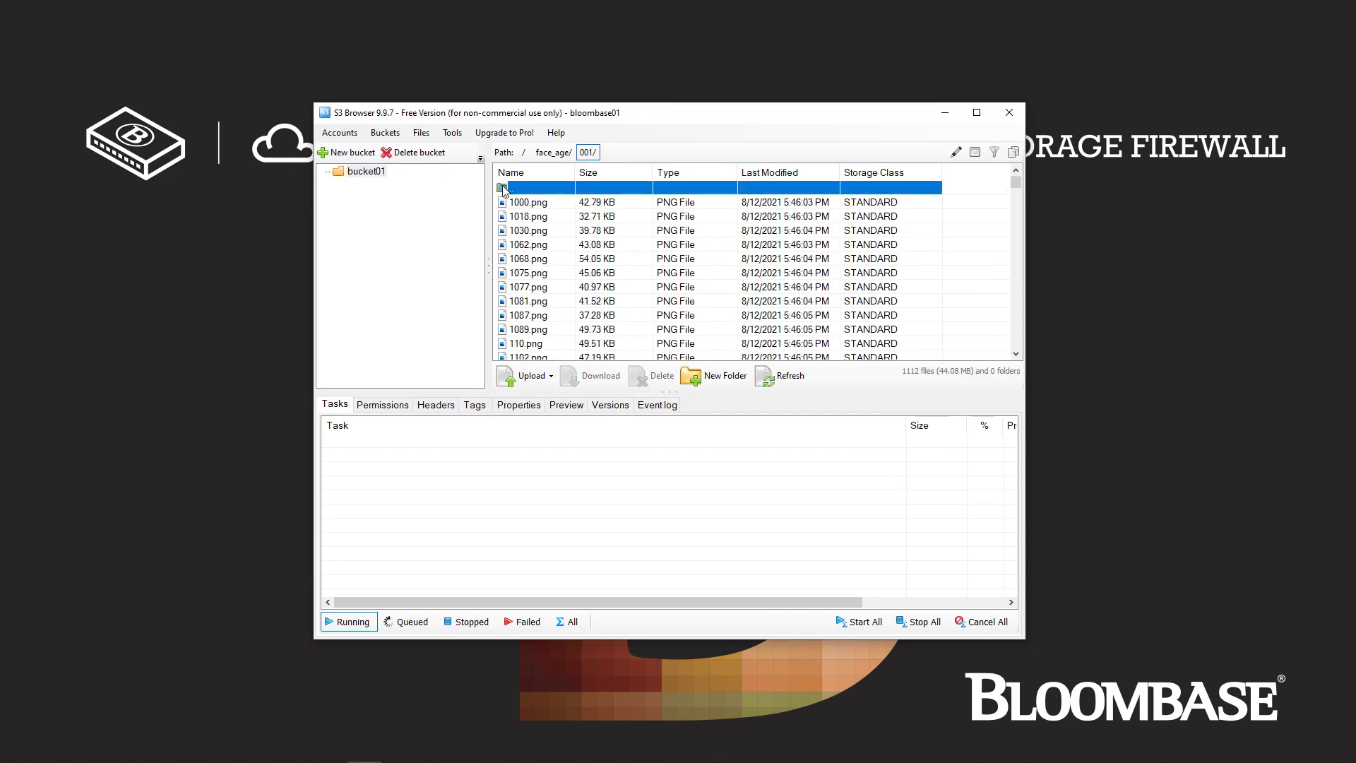
{"action": "double_click", "coordinate": [514, 192]}
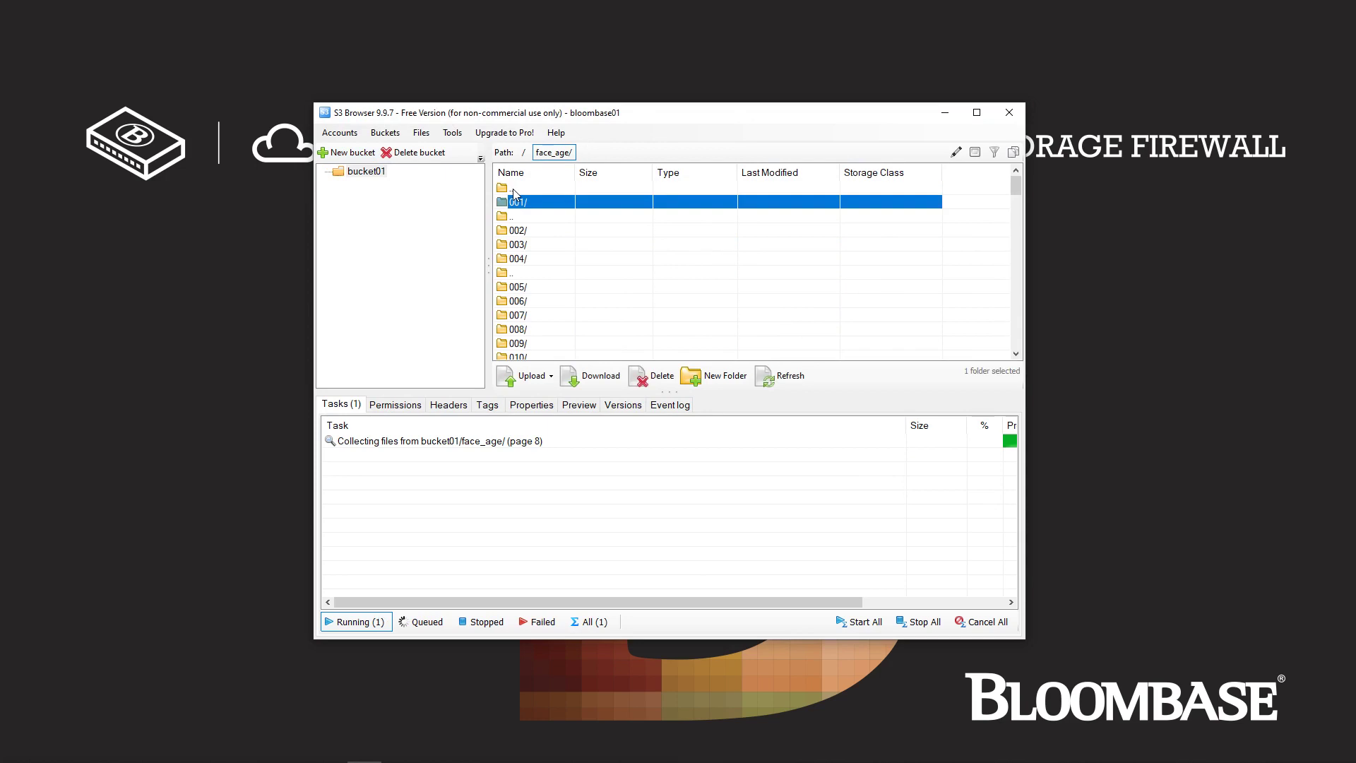
{"action": "scroll", "coordinate": [534, 248], "scroll_direction": "down", "scroll_amount": 8}
{"action": "left_click", "coordinate": [506, 260]}
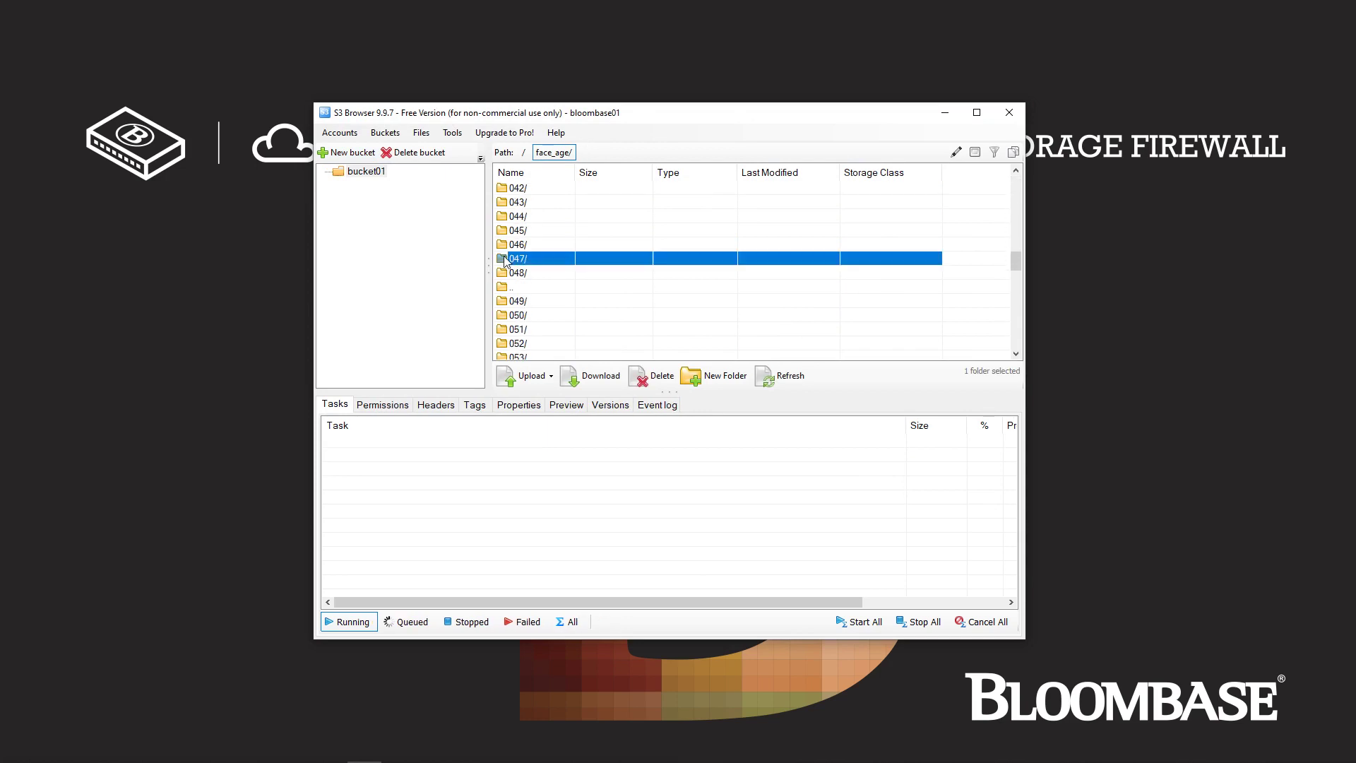
{"action": "double_click", "coordinate": [506, 260]}
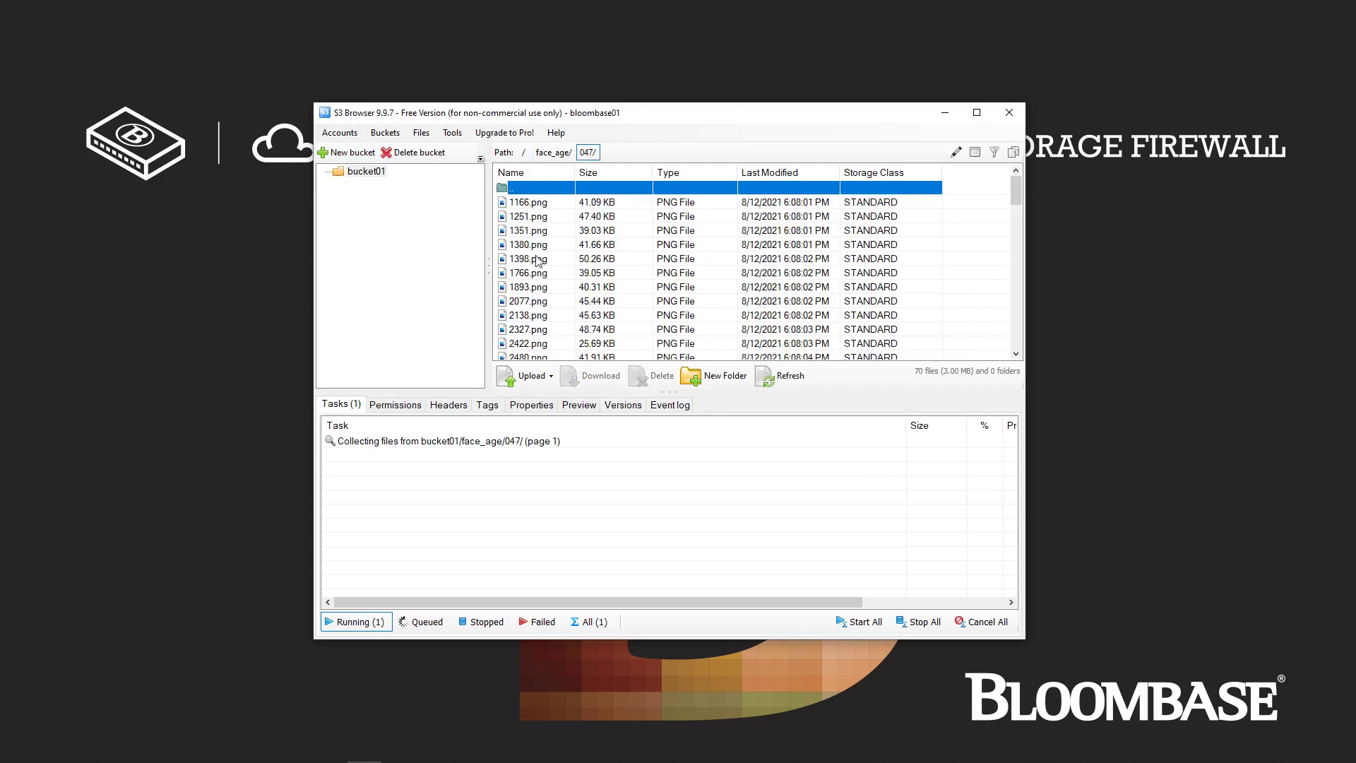
{"action": "left_click", "coordinate": [534, 262]}
{"action": "left_click", "coordinate": [566, 265]}
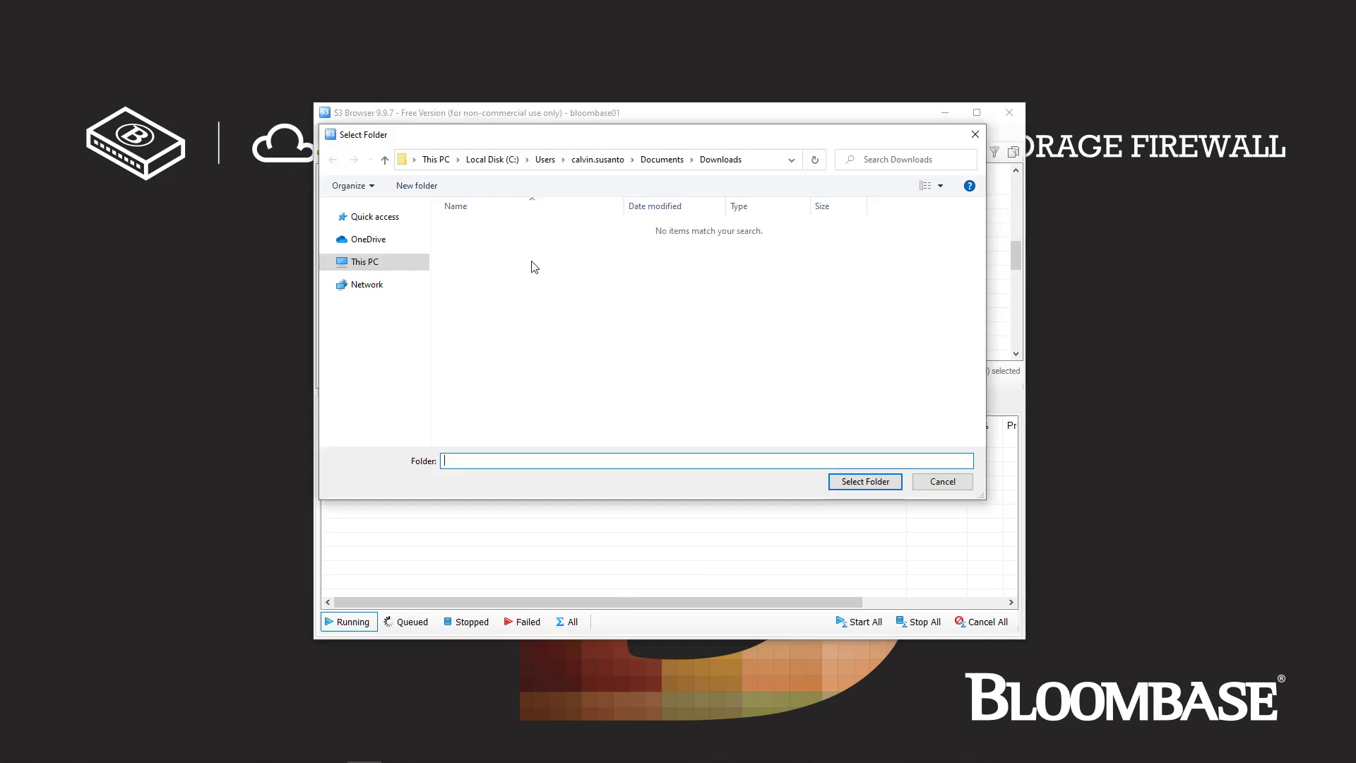
{"action": "left_click", "coordinate": [855, 481]}
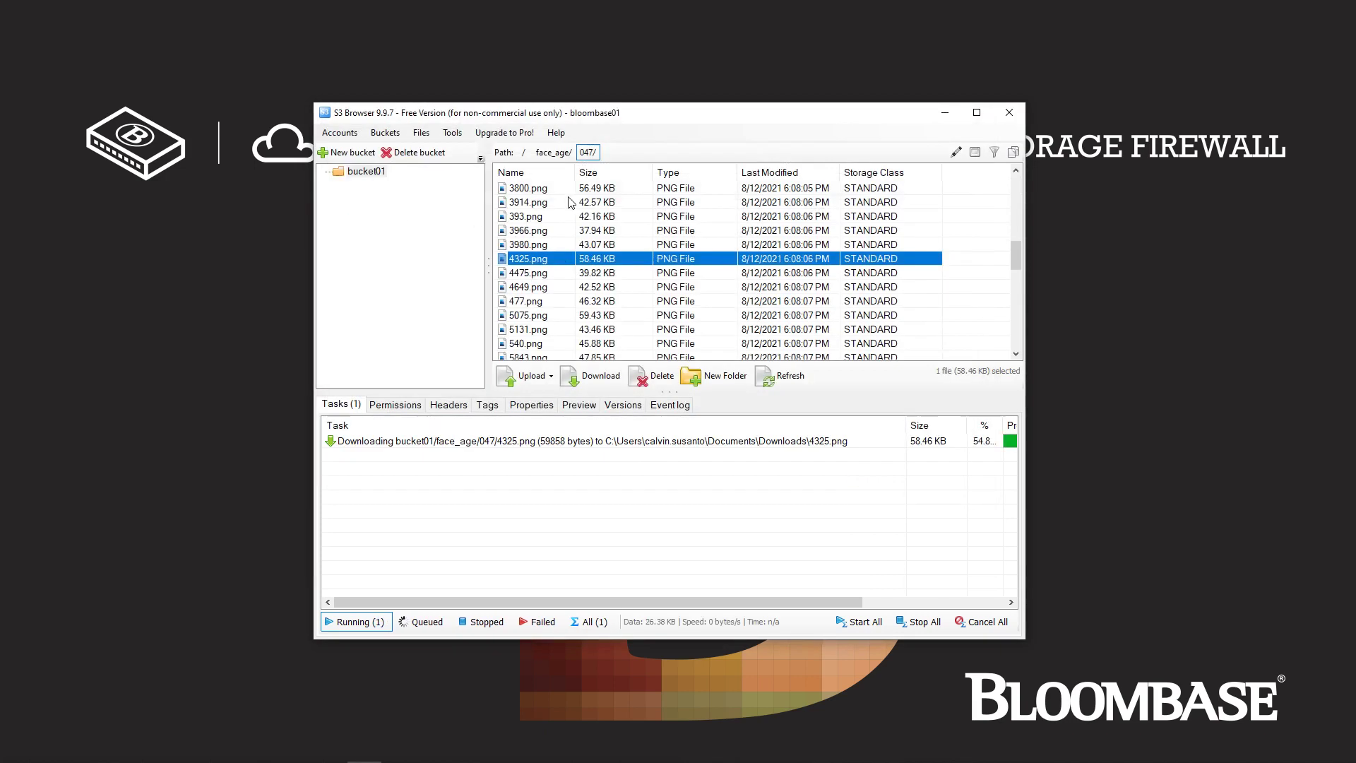
- Download 368.png from face_age subfolder 092 to the local Documents\Downloads folder
{"action": "double_click", "coordinate": [512, 190]}
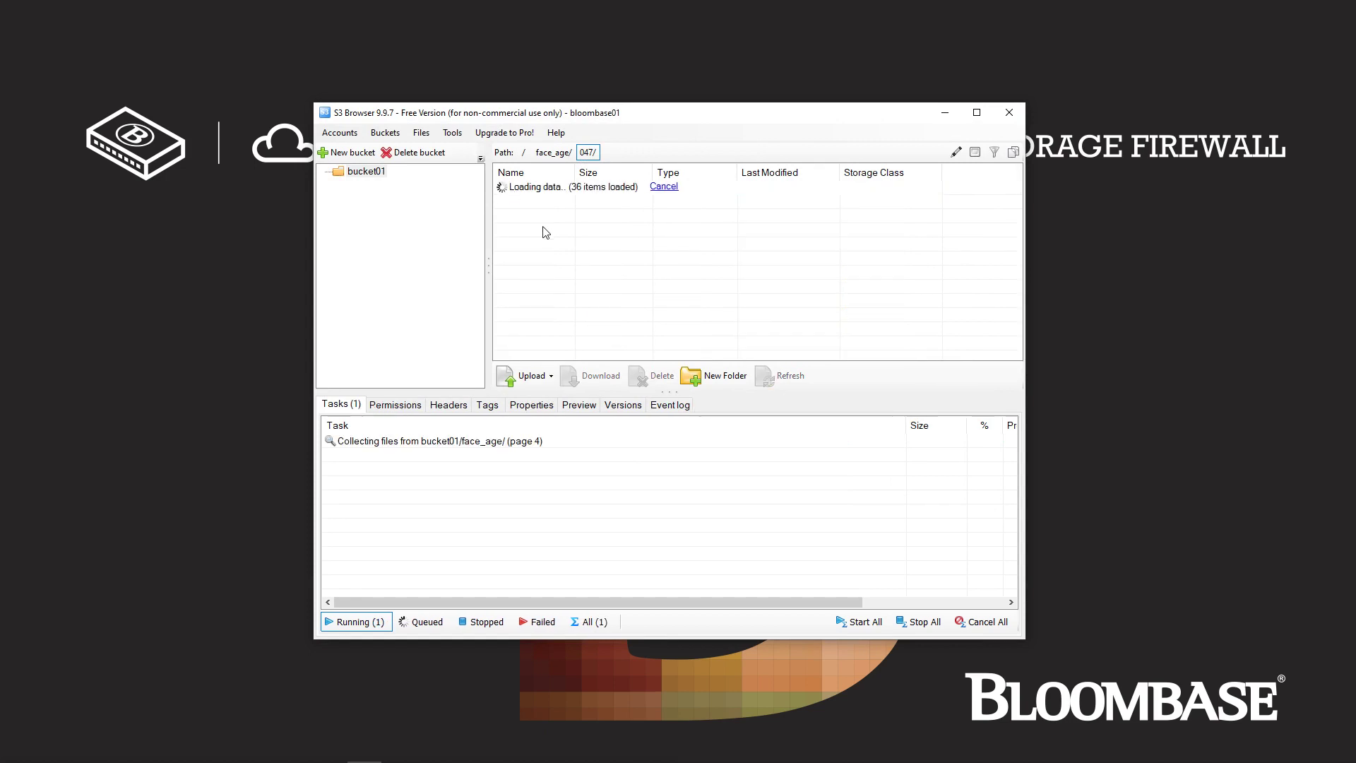
{"action": "scroll", "coordinate": [546, 232], "scroll_direction": "down", "scroll_amount": 10}
{"action": "scroll", "coordinate": [546, 233], "scroll_direction": "down", "scroll_amount": 20}
{"action": "double_click", "coordinate": [520, 245]}
{"action": "scroll", "coordinate": [519, 245], "scroll_direction": "down", "scroll_amount": 1}
{"action": "right_click", "coordinate": [519, 245]}
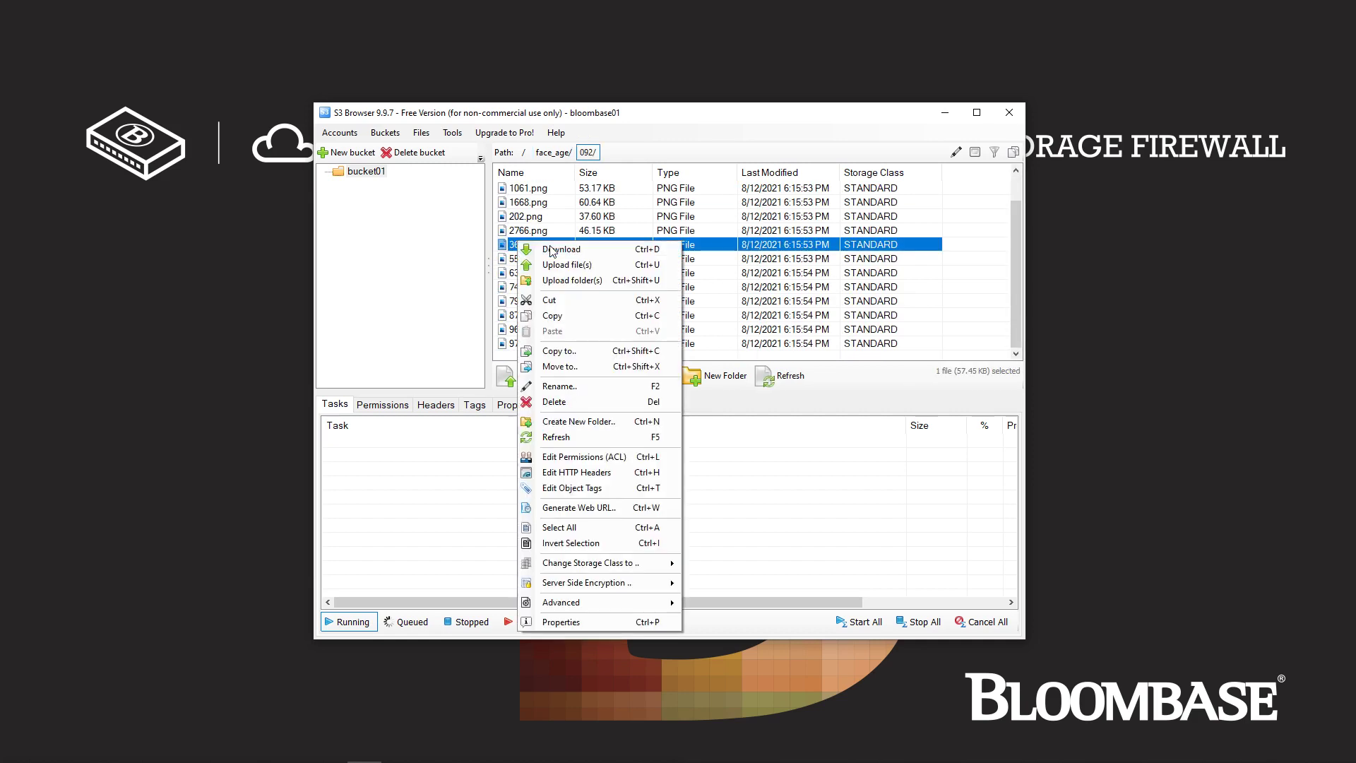
{"action": "left_click", "coordinate": [551, 250]}
{"action": "left_click", "coordinate": [863, 482]}
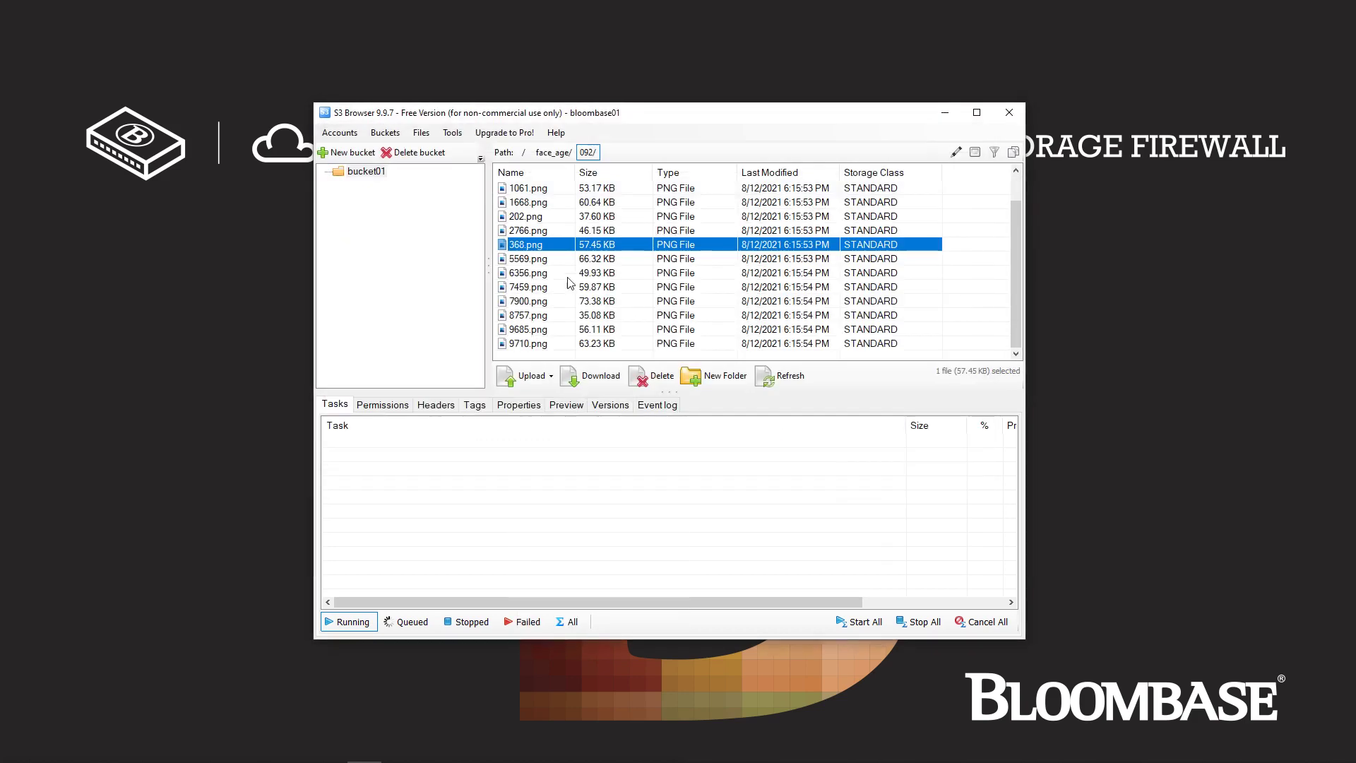
- Download 1554.png from face_age subfolder 101 to the local Documents\Downloads folder
{"action": "scroll", "coordinate": [520, 258], "scroll_direction": "up", "scroll_amount": 1}
{"action": "double_click", "coordinate": [520, 188]}
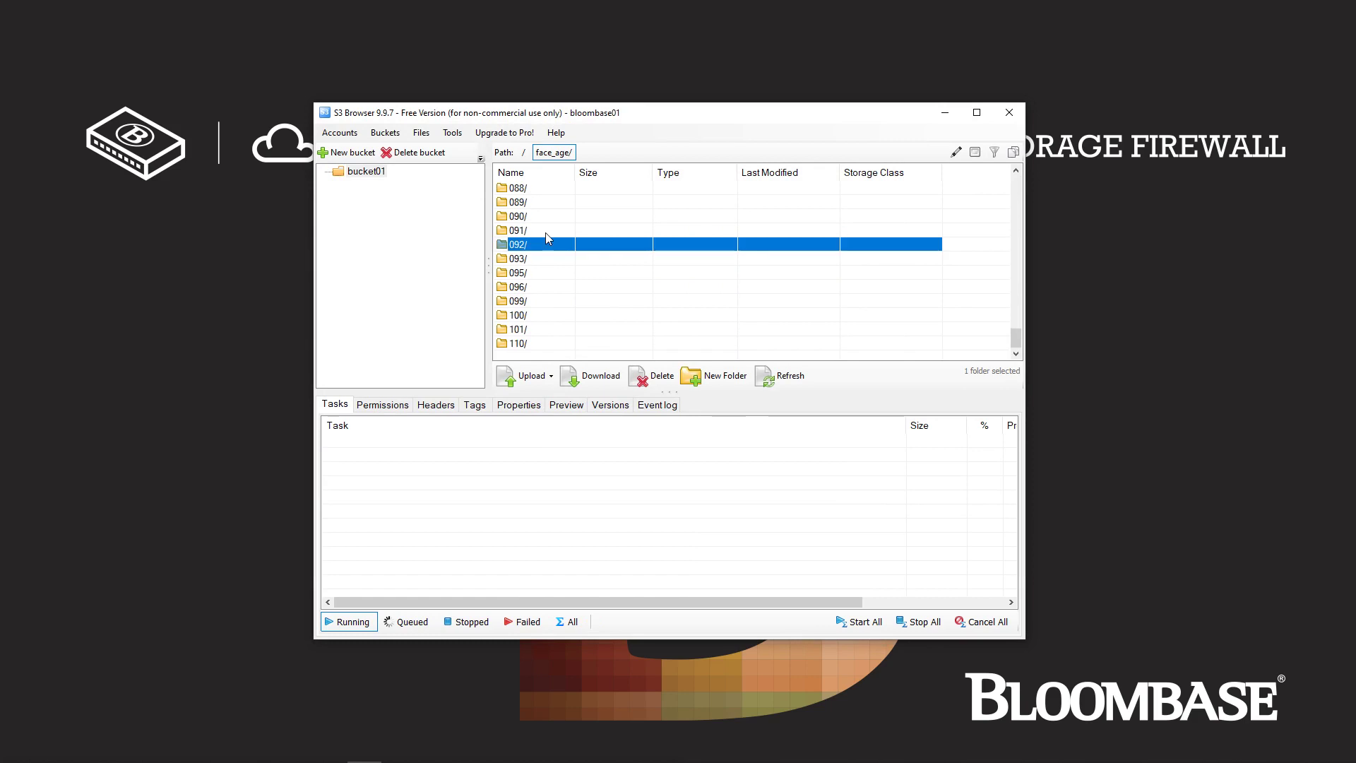
{"action": "double_click", "coordinate": [517, 330]}
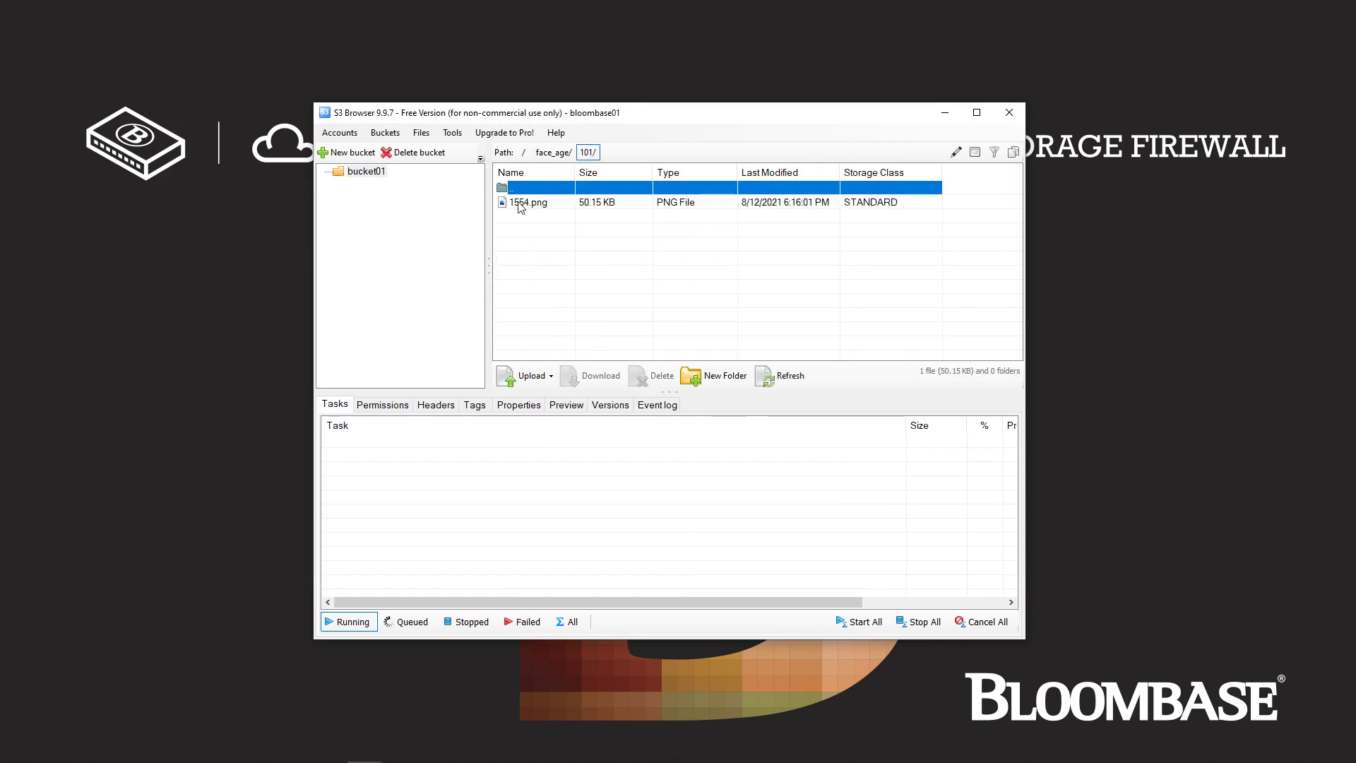
{"action": "right_click", "coordinate": [520, 205]}
{"action": "left_click", "coordinate": [545, 212]}
{"action": "left_click", "coordinate": [863, 481]}
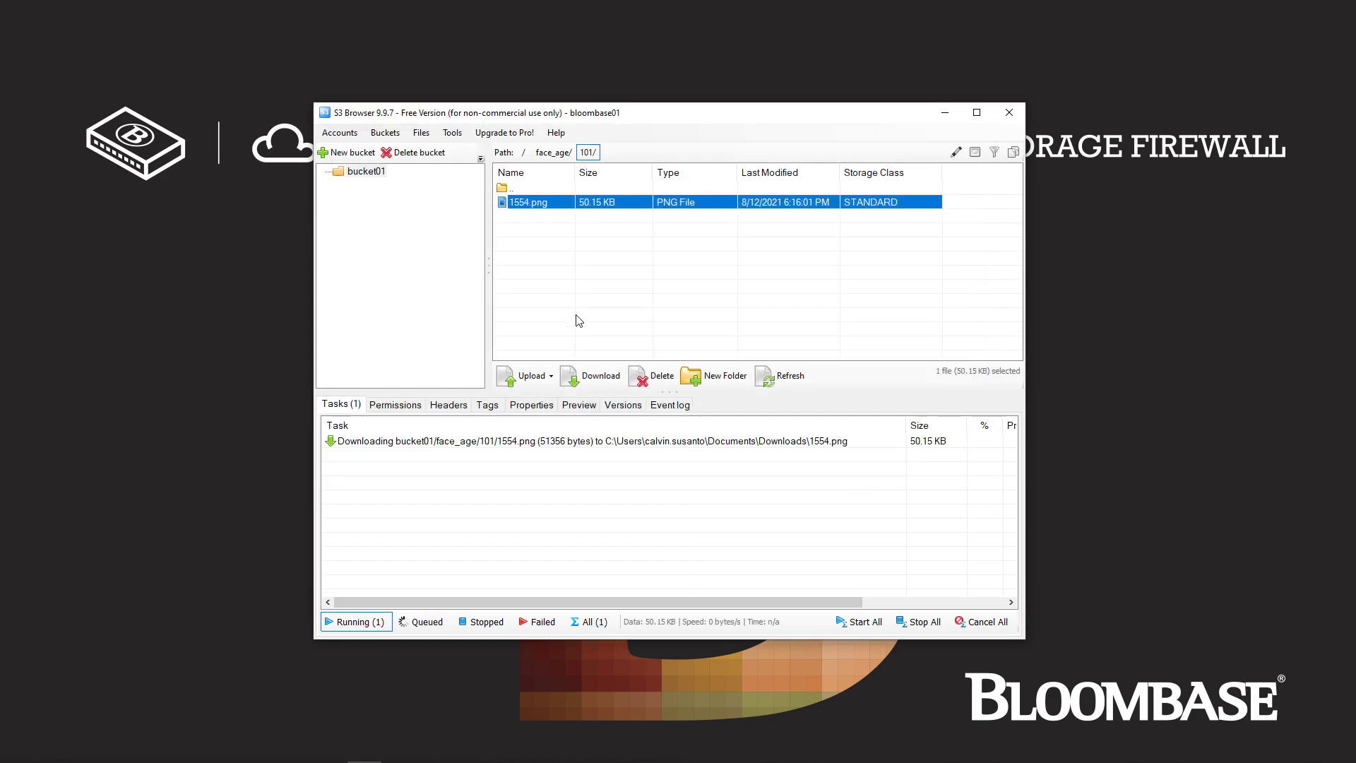
- Switch to File Explorer's Documents\Downloads folder and view the downloaded images 368.png, 1419.png, 1554.png and 4325.png one by one
{"action": "left_click", "coordinate": [576, 321]}
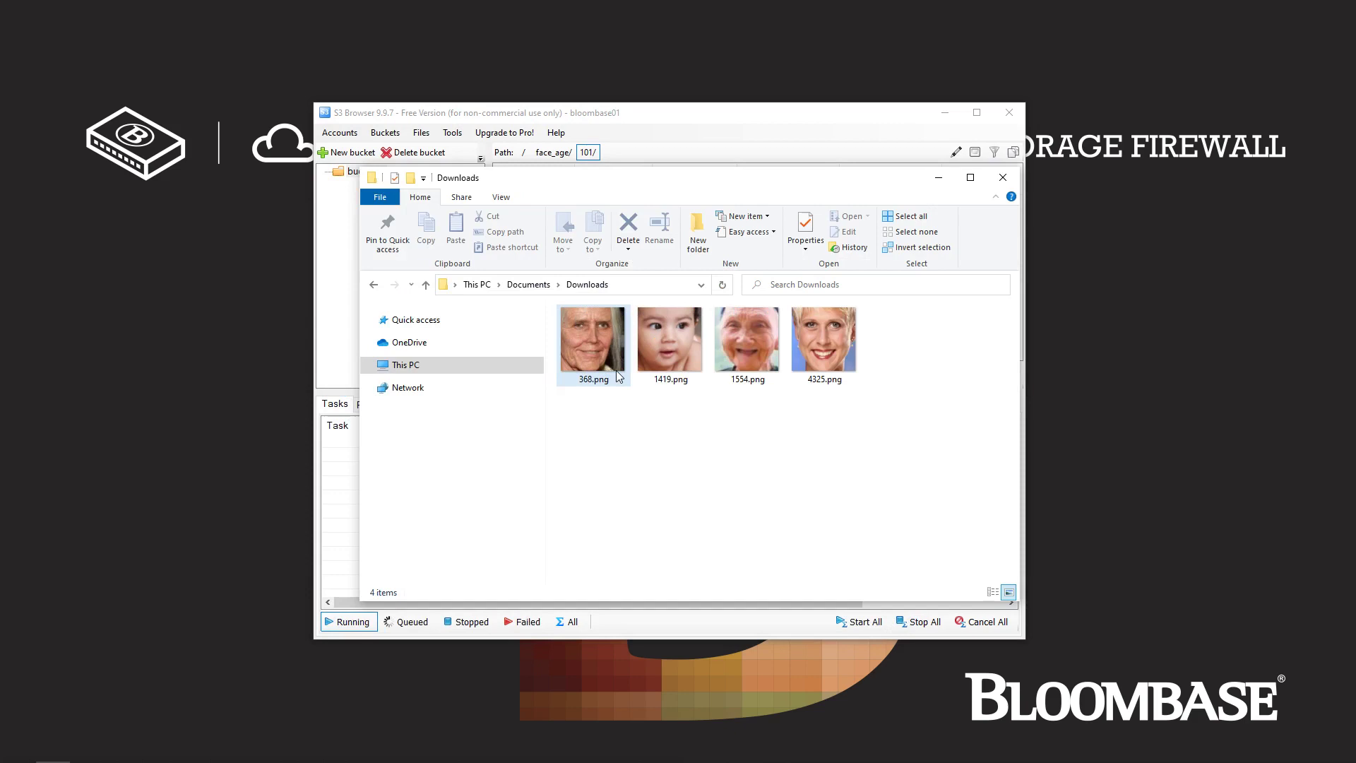
{"action": "left_click", "coordinate": [641, 286]}
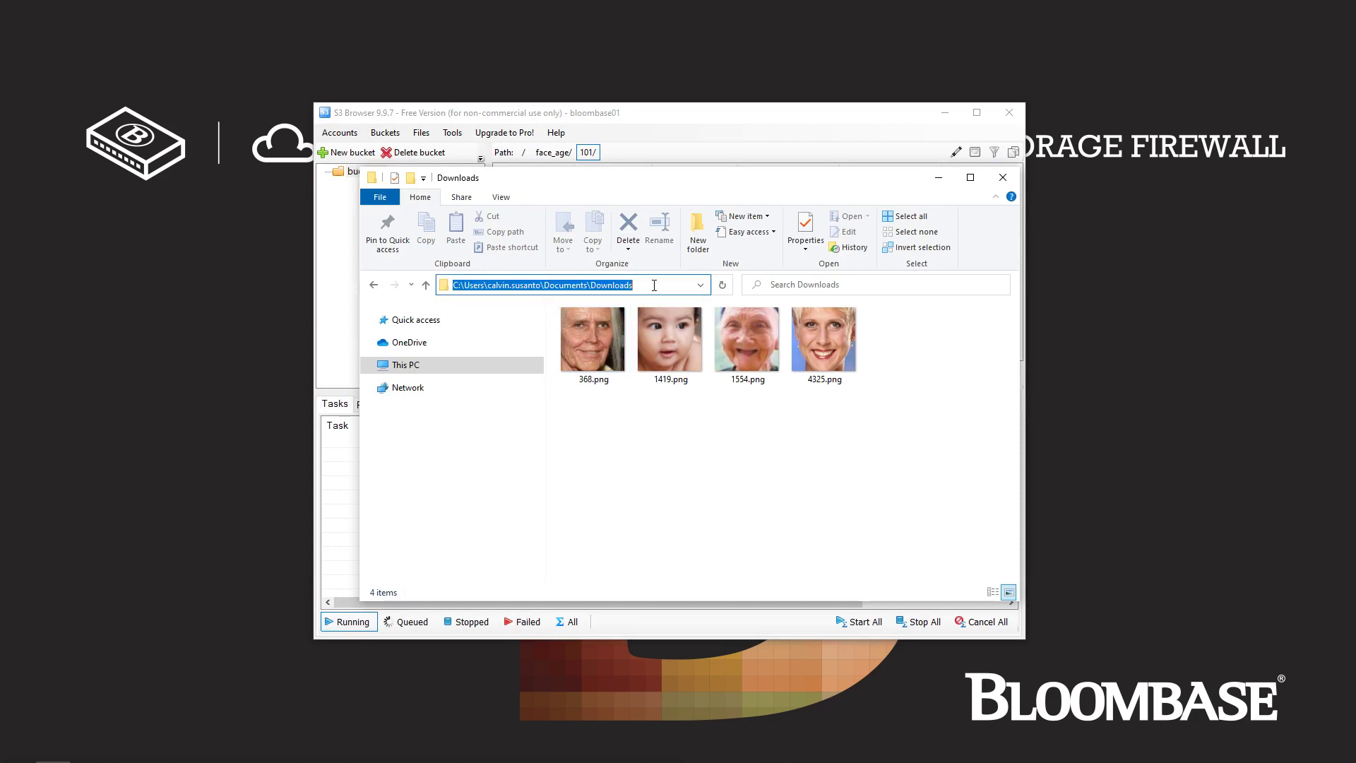
{"action": "left_click", "coordinate": [712, 434]}
{"action": "left_click", "coordinate": [603, 342]}
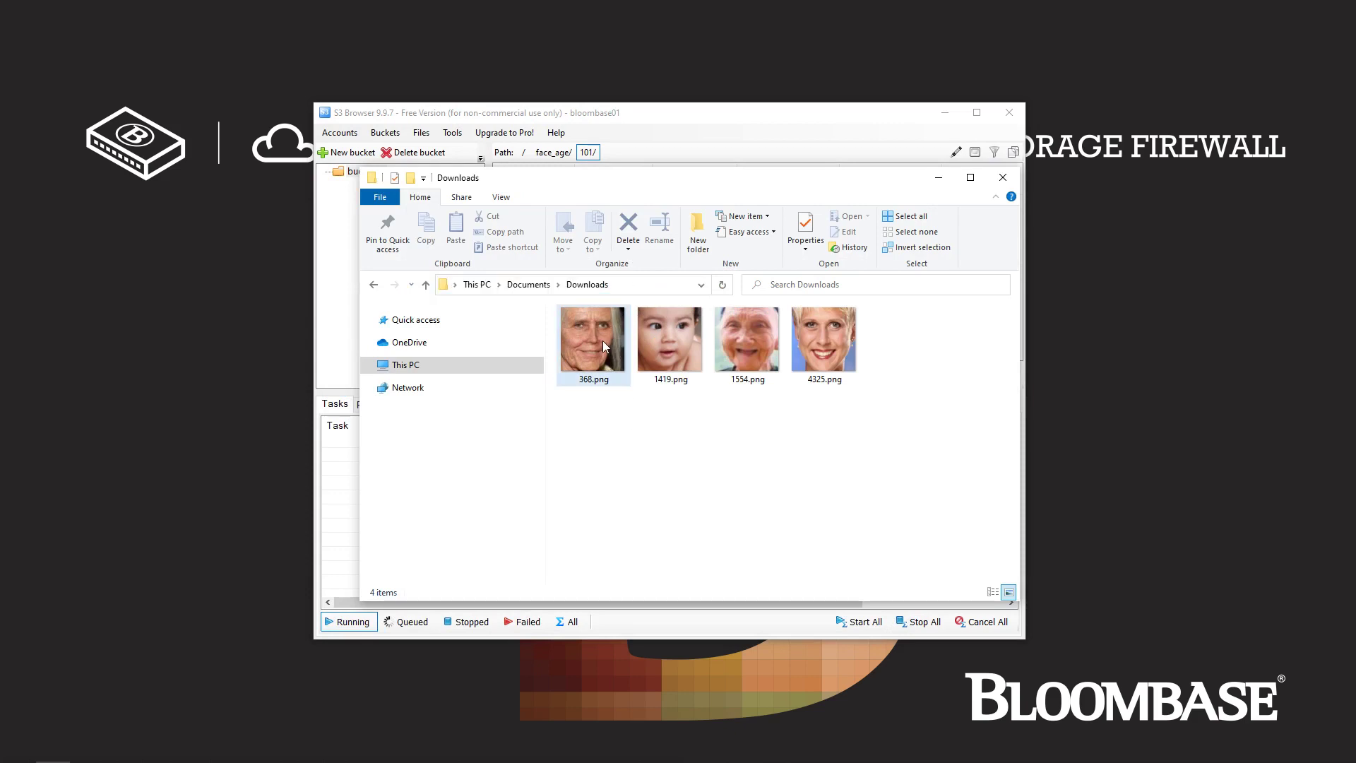
{"action": "double_click", "coordinate": [604, 341]}
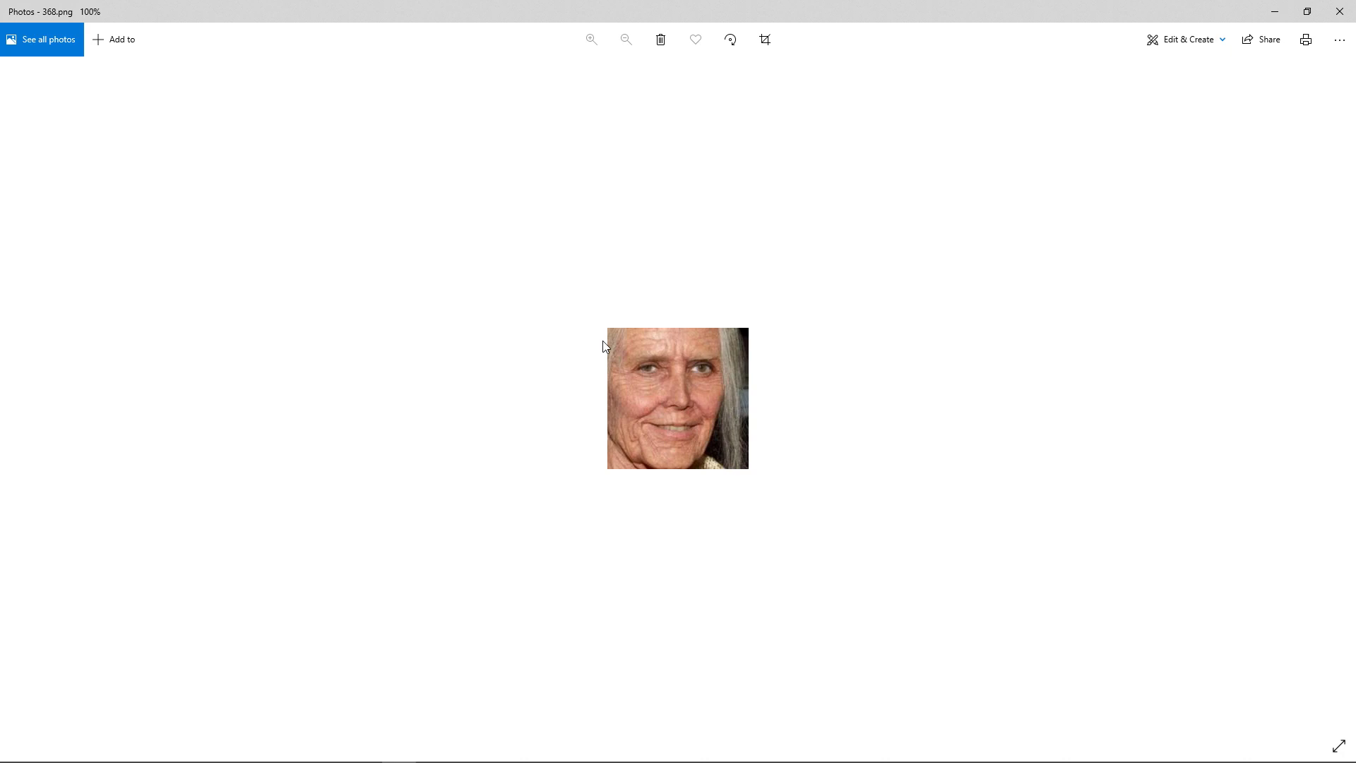
{"action": "left_click", "coordinate": [1339, 4]}
{"action": "double_click", "coordinate": [681, 346]}
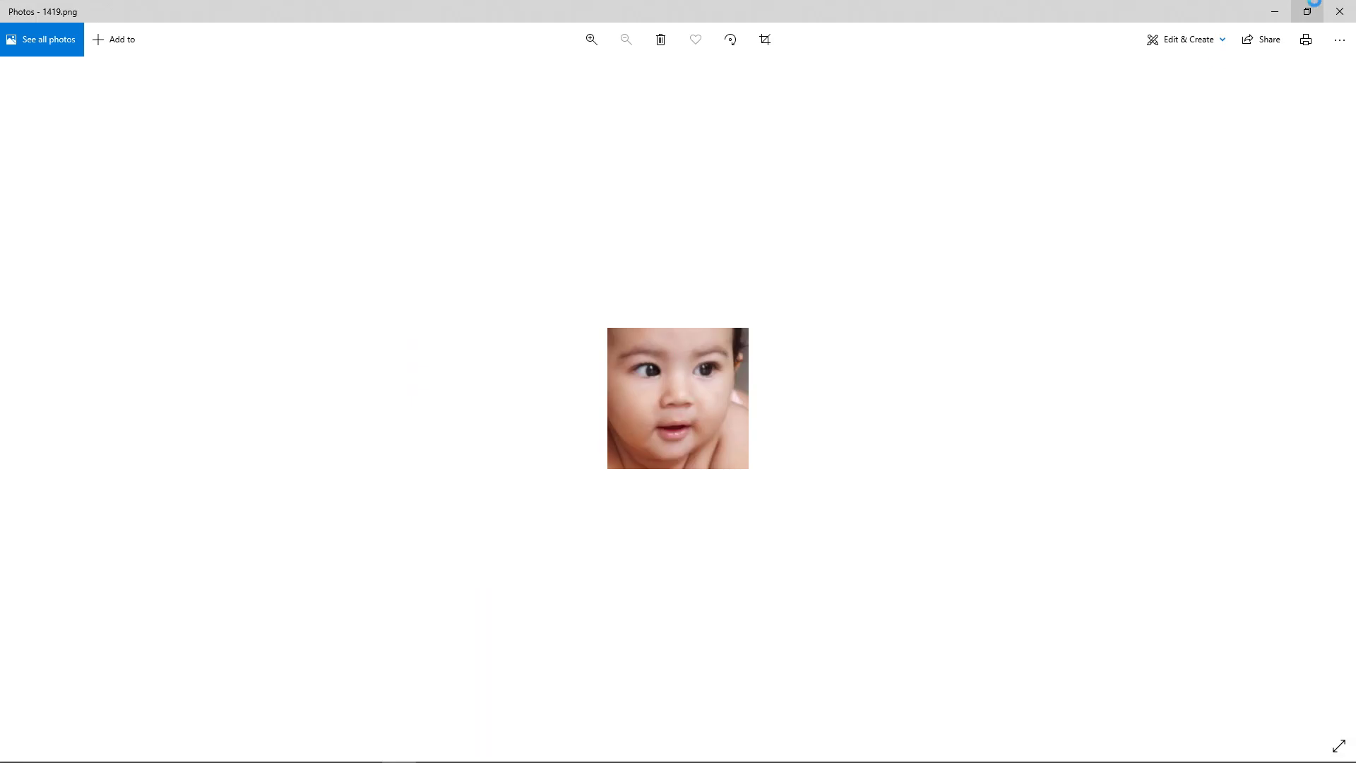
{"action": "left_click", "coordinate": [1340, 7]}
{"action": "double_click", "coordinate": [763, 340]}
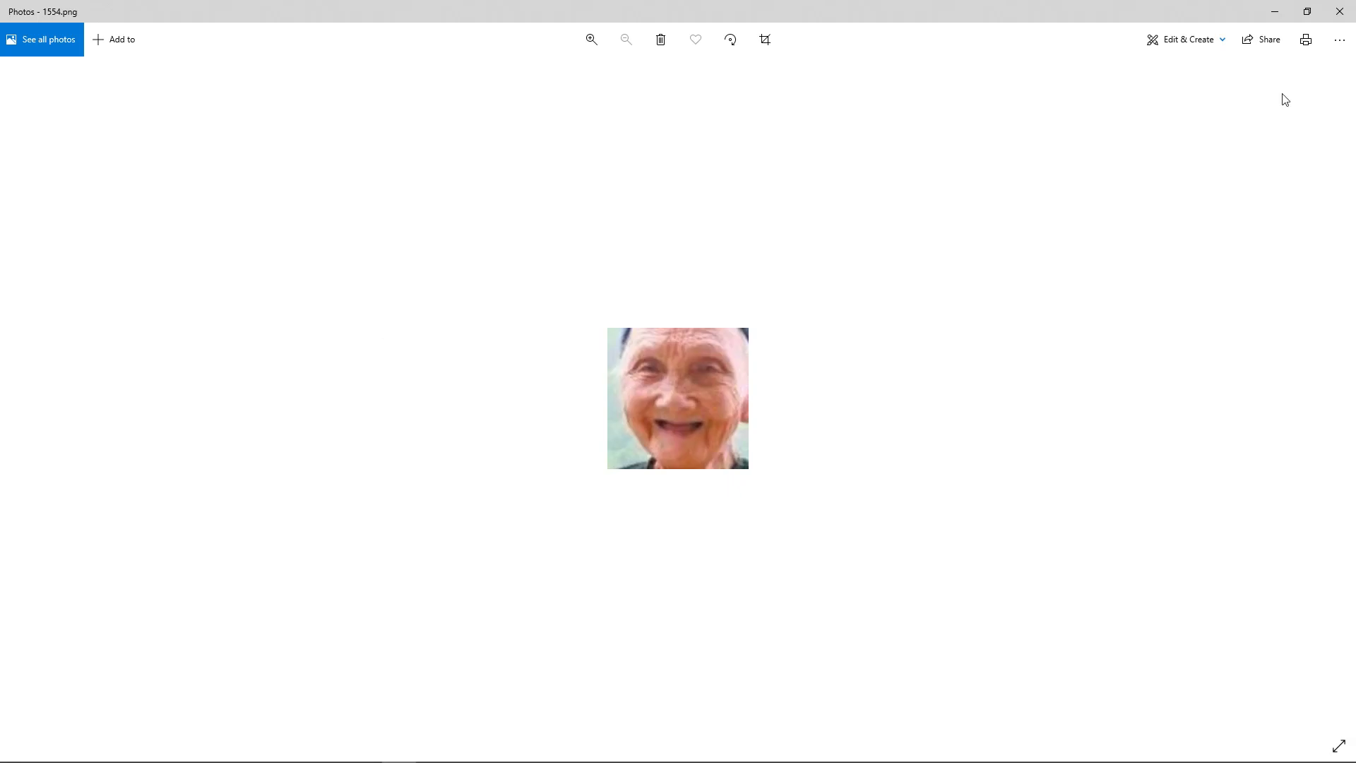
{"action": "left_click", "coordinate": [1339, 11]}
{"action": "left_click", "coordinate": [828, 350]}
{"action": "double_click", "coordinate": [828, 351]}
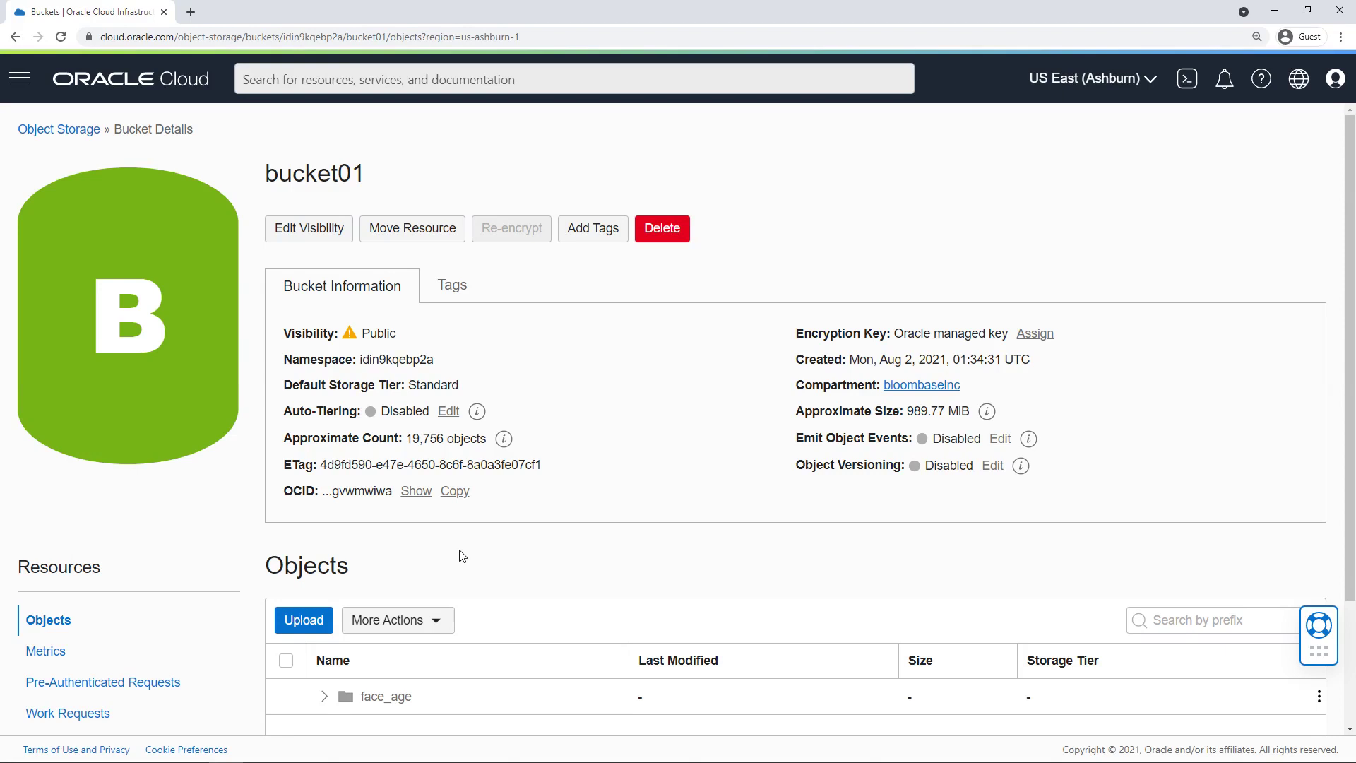
- Switch to bucket01 in the Oracle Cloud console, open face_age subfolder 001 and look through its PNG objects
{"action": "scroll", "coordinate": [462, 556], "scroll_direction": "down", "scroll_amount": 2}
{"action": "left_click", "coordinate": [387, 538]}
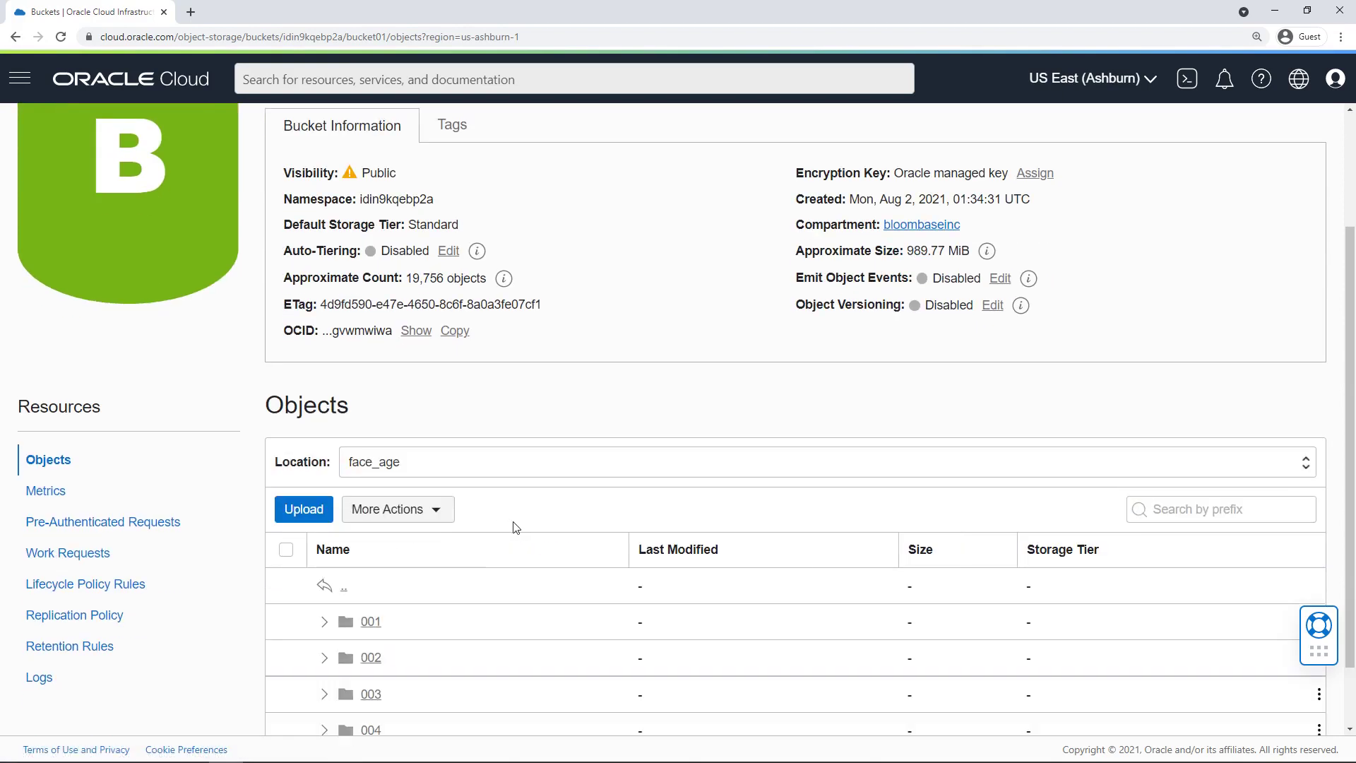
{"action": "scroll", "coordinate": [516, 528], "scroll_direction": "down", "scroll_amount": 11}
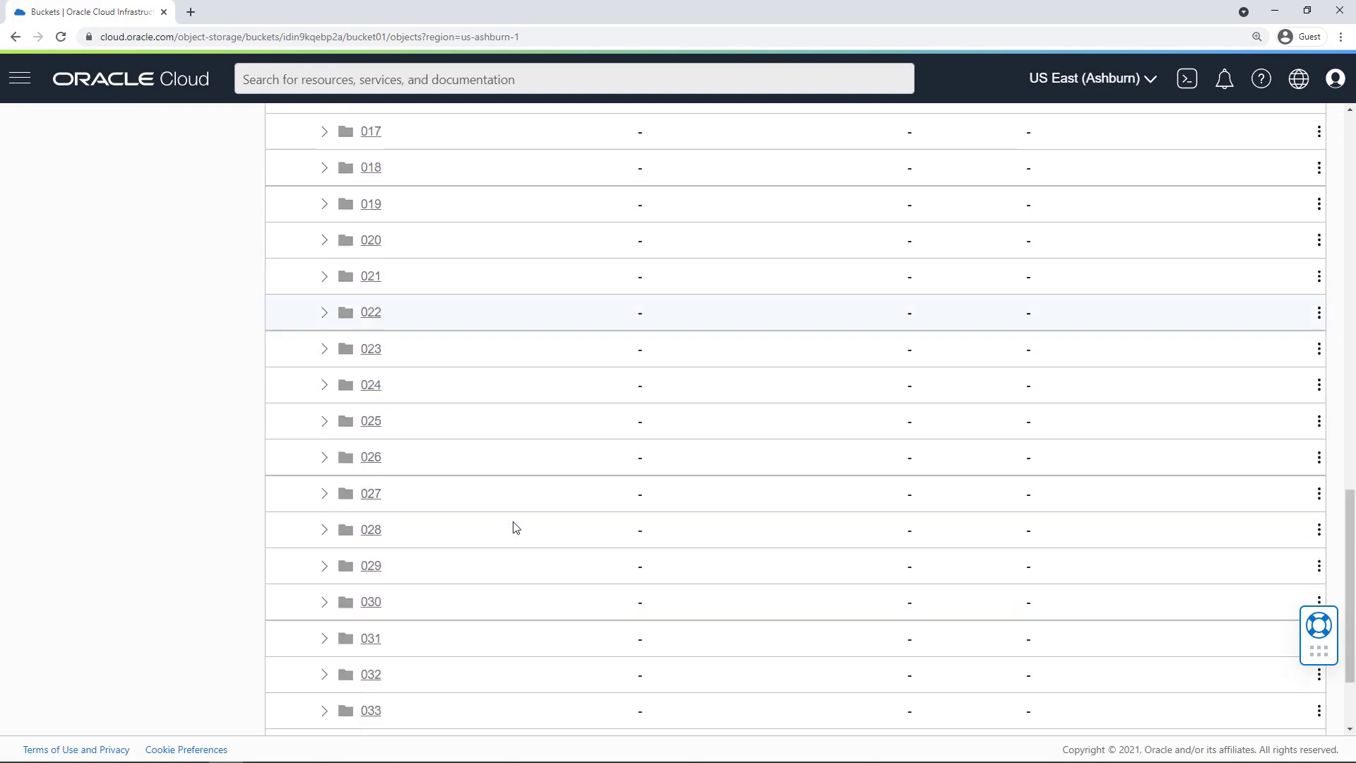
{"action": "scroll", "coordinate": [514, 527], "scroll_direction": "up", "scroll_amount": 10}
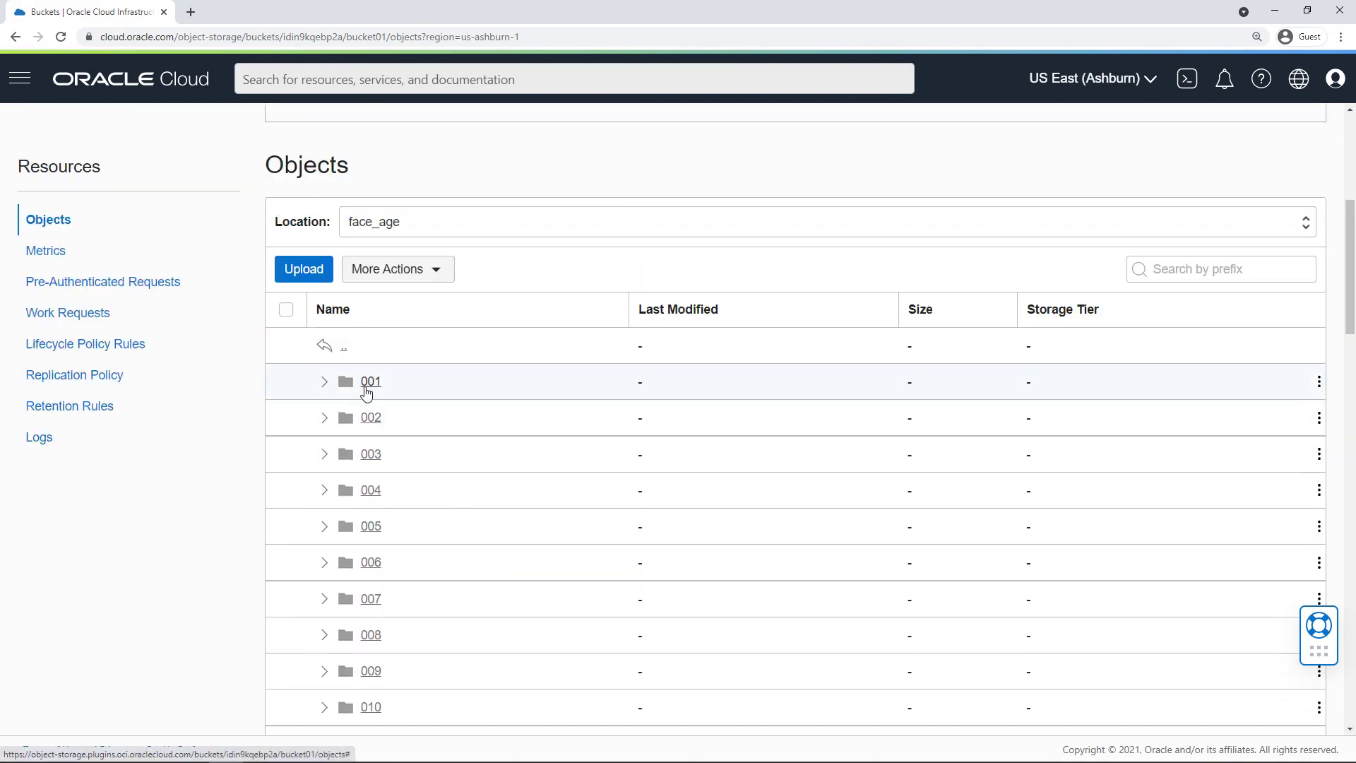
{"action": "left_click", "coordinate": [371, 383]}
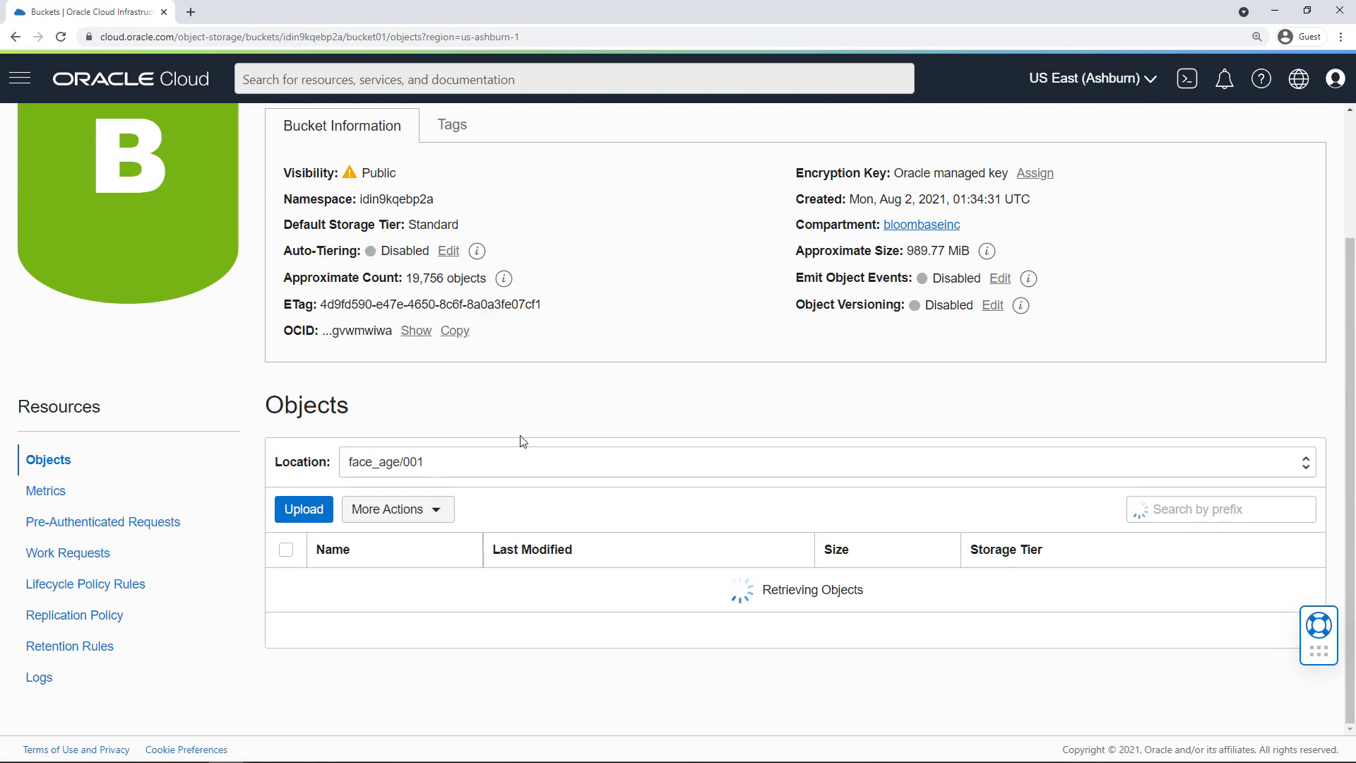
{"action": "scroll", "coordinate": [523, 441], "scroll_direction": "down", "scroll_amount": 3}
{"action": "scroll", "coordinate": [523, 441], "scroll_direction": "down", "scroll_amount": 15}
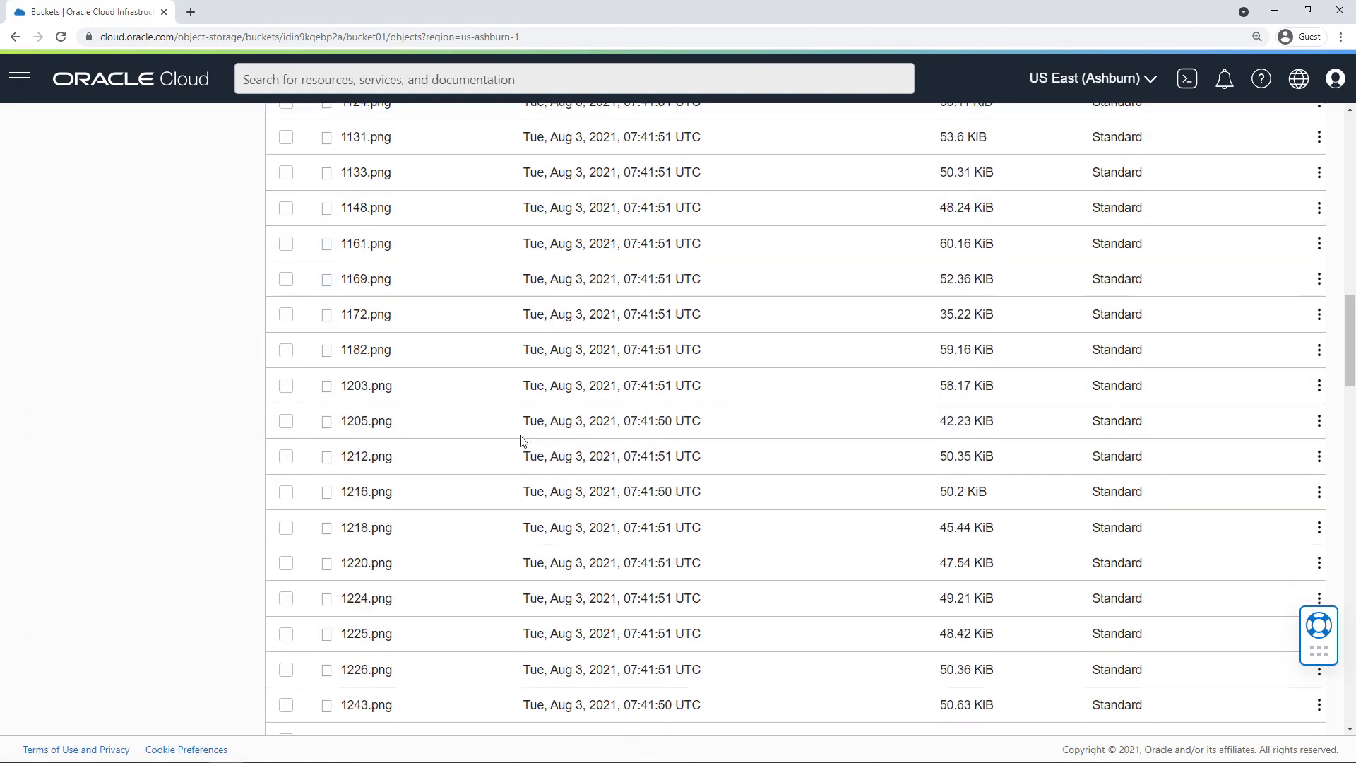
- Download 1224.png through the URL path in its object details, and check the downloaded file in the image viewer
{"action": "left_click", "coordinate": [287, 388]}
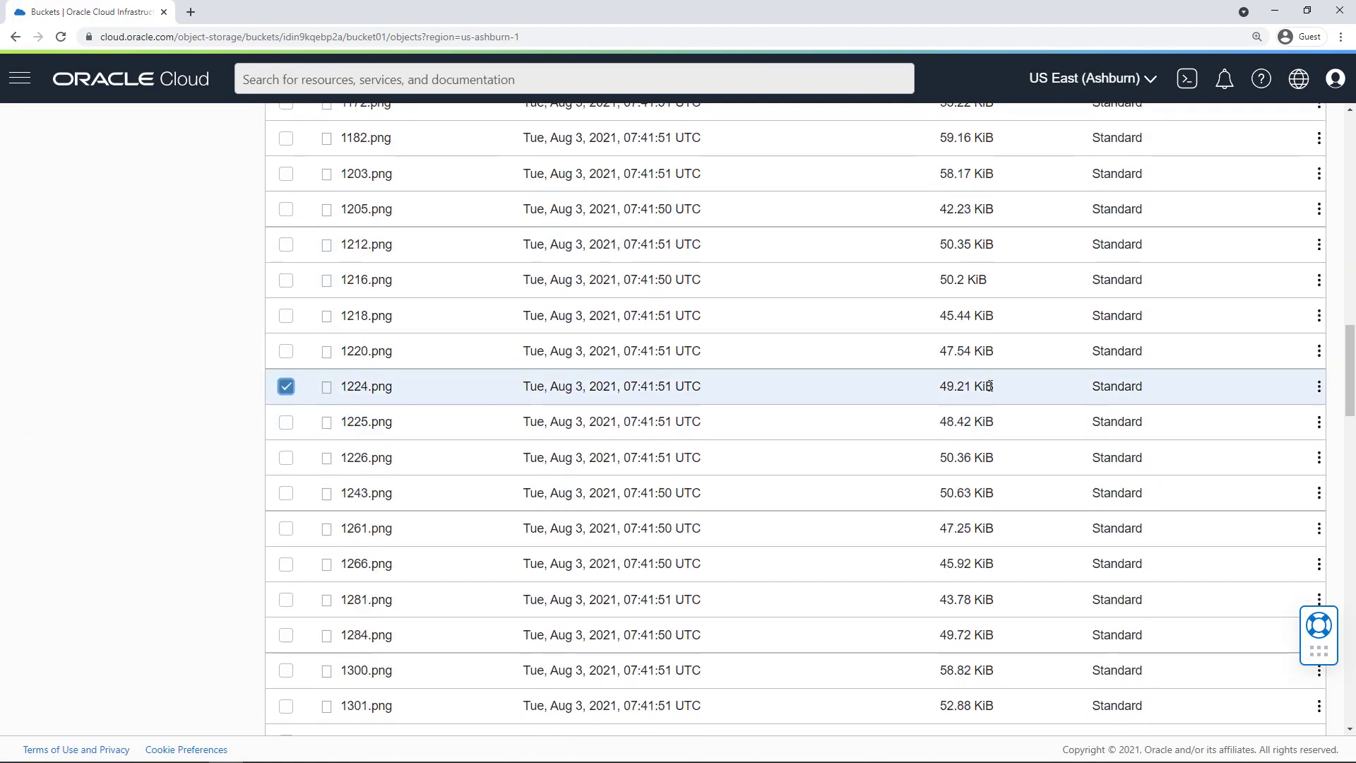
{"action": "left_click", "coordinate": [1319, 387]}
{"action": "left_click", "coordinate": [1242, 400]}
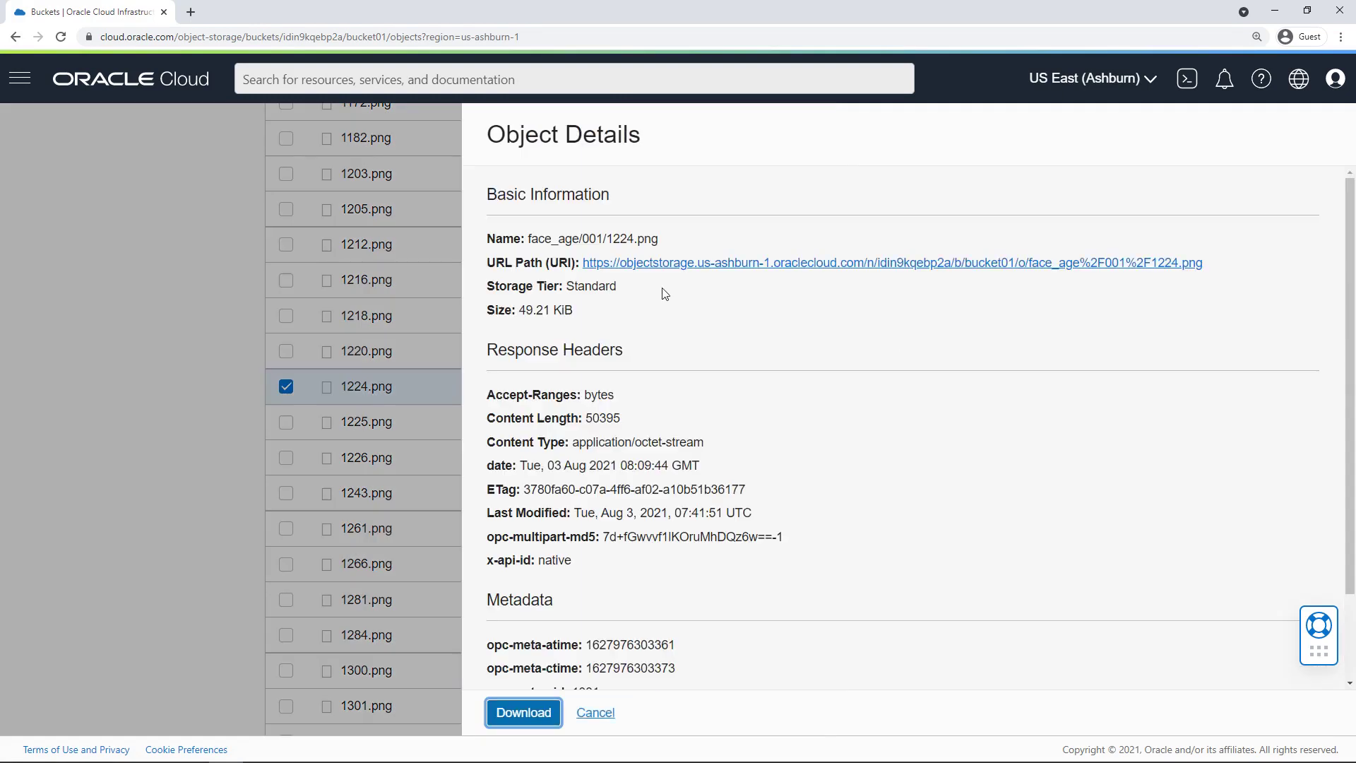
{"action": "left_click", "coordinate": [684, 267]}
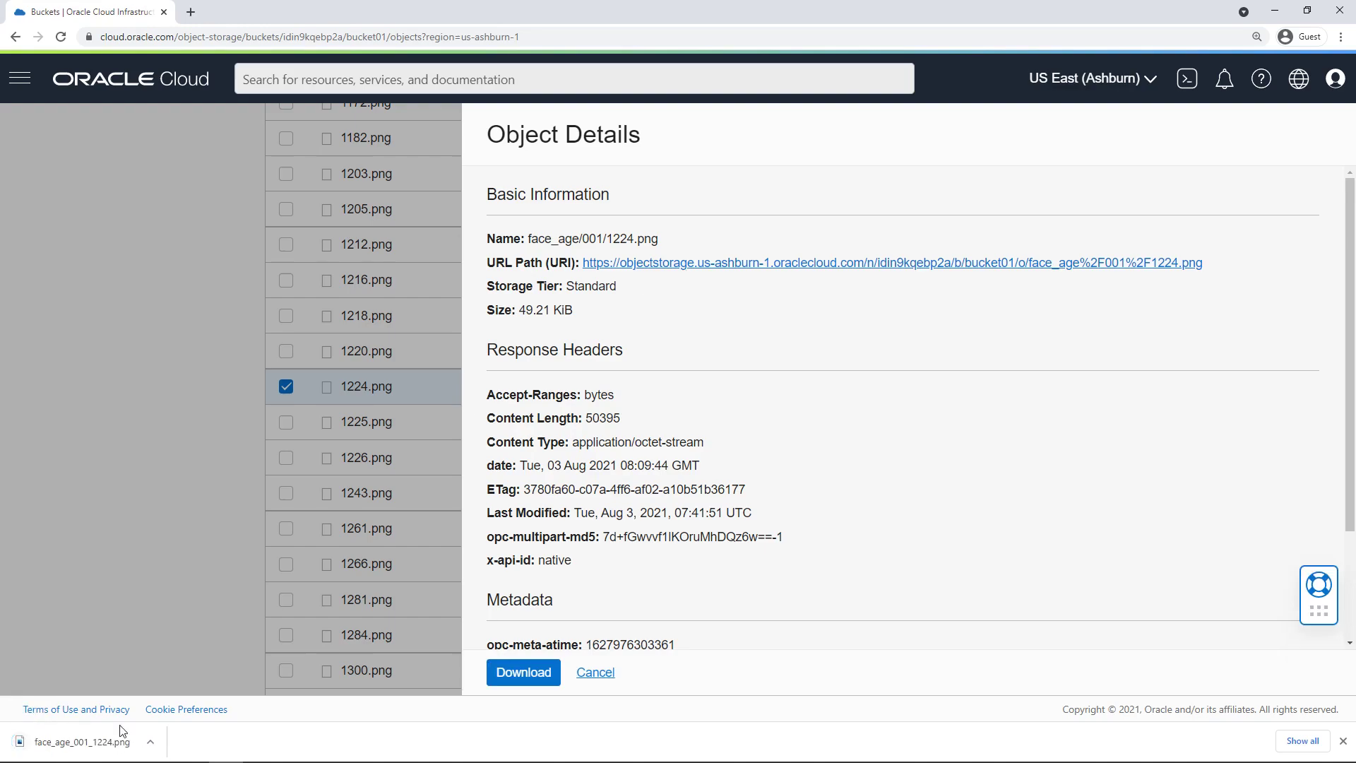
{"action": "left_click", "coordinate": [105, 754]}
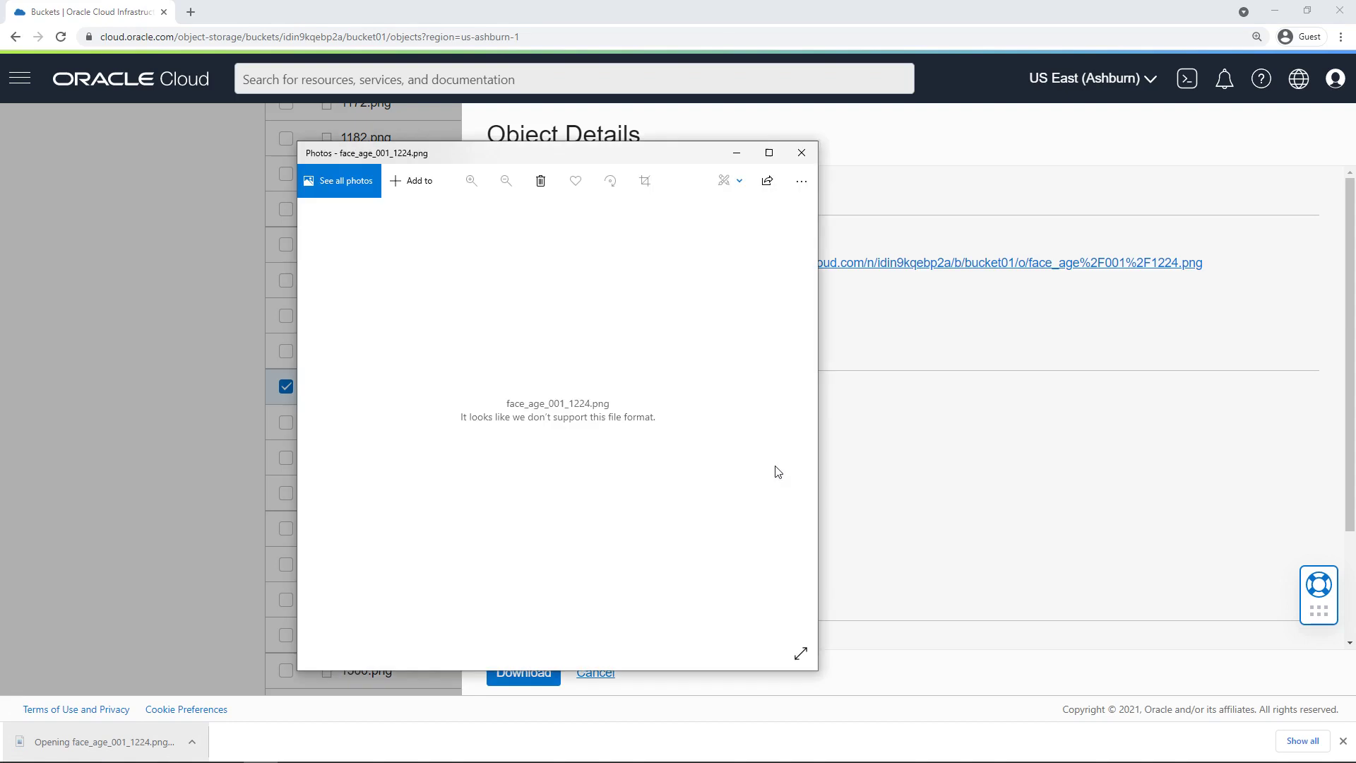
{"action": "left_click", "coordinate": [803, 154]}
{"action": "left_click", "coordinate": [154, 396]}
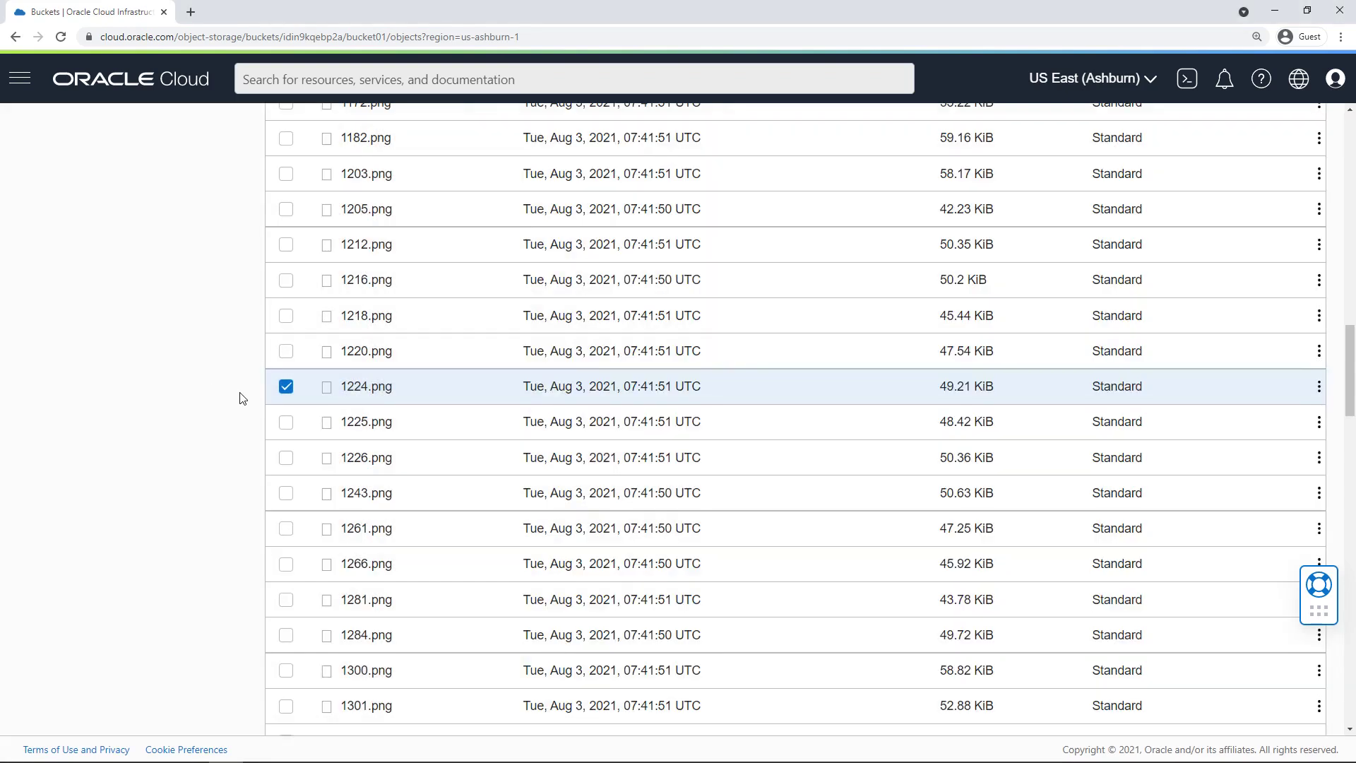
- Return to the face_age folder in bucket01 and open subfolder 044
{"action": "scroll", "coordinate": [243, 393], "scroll_direction": "up", "scroll_amount": 15}
{"action": "scroll", "coordinate": [282, 434], "scroll_direction": "down", "scroll_amount": 1}
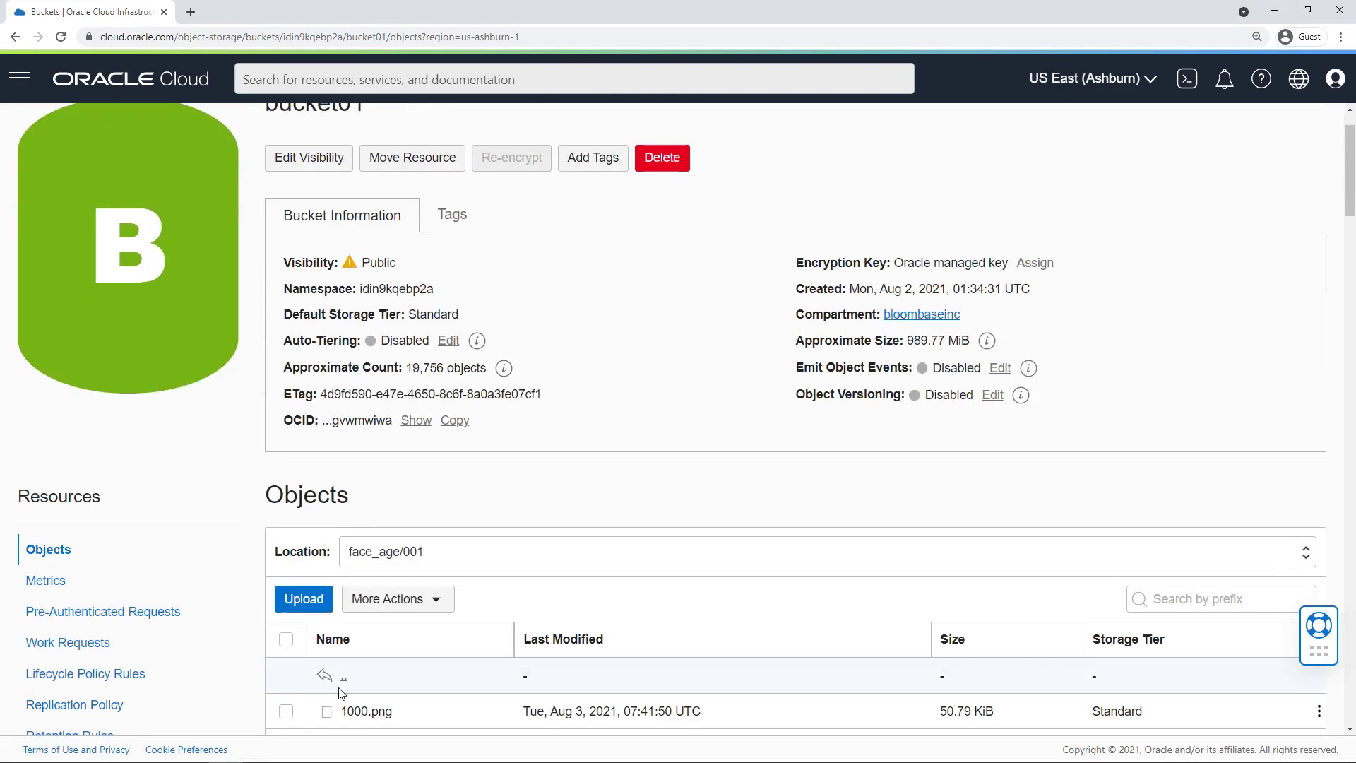
{"action": "left_click", "coordinate": [323, 676]}
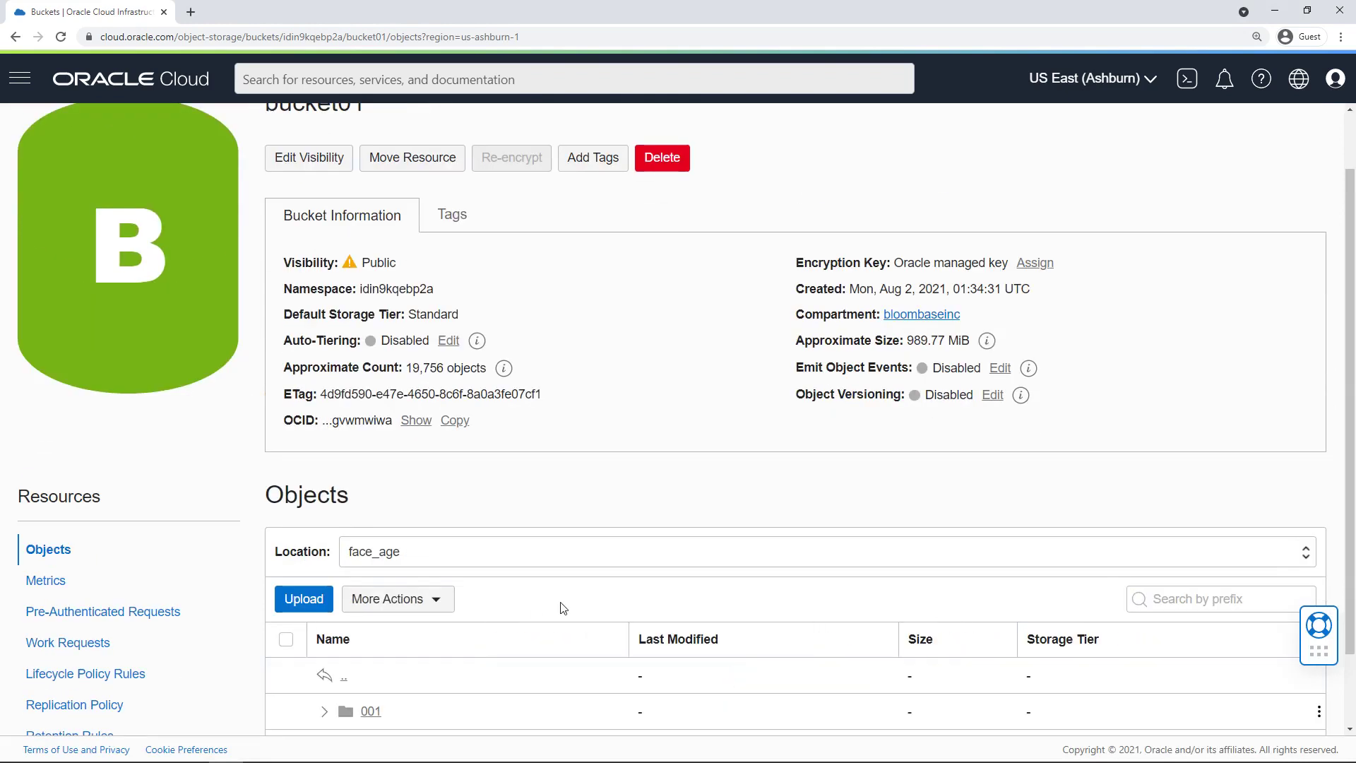
{"action": "scroll", "coordinate": [565, 600], "scroll_direction": "down", "scroll_amount": 1}
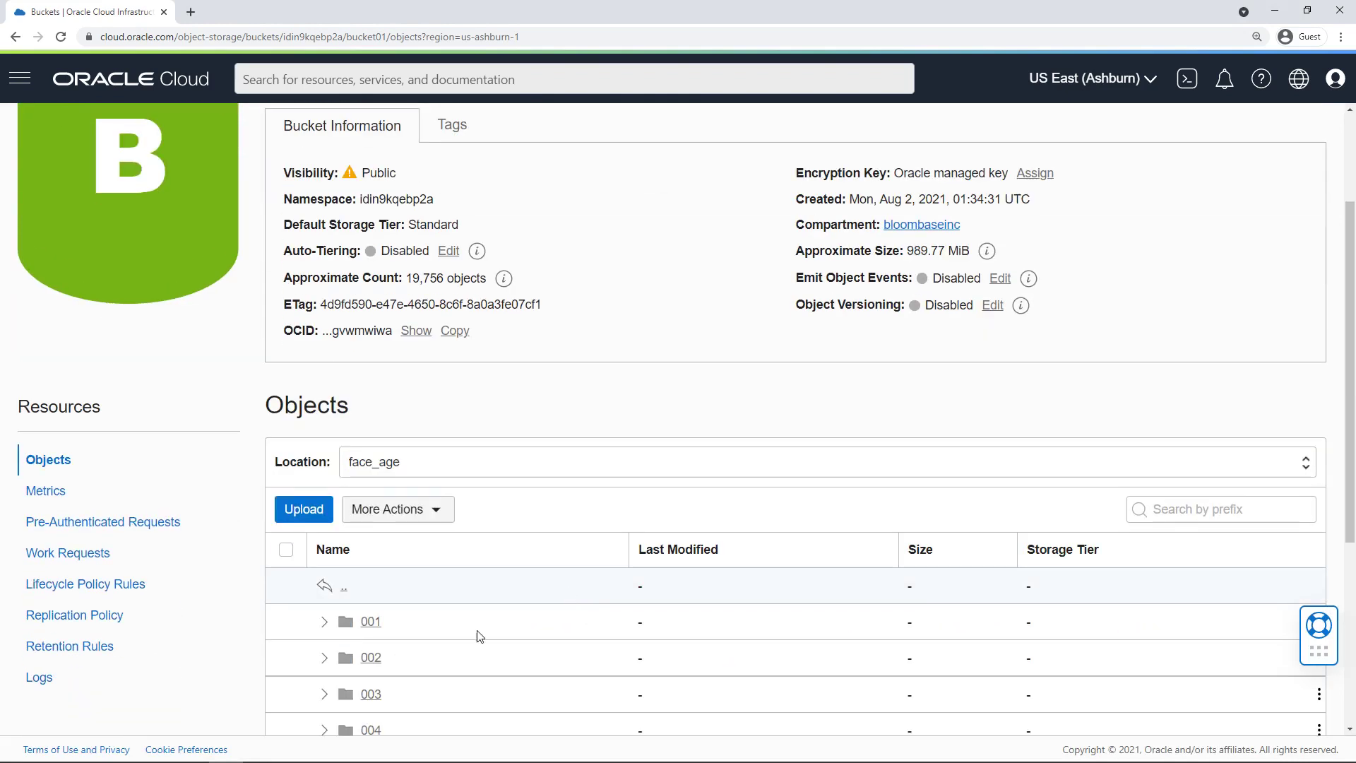
{"action": "scroll", "coordinate": [475, 636], "scroll_direction": "down", "scroll_amount": 8}
{"action": "scroll", "coordinate": [445, 565], "scroll_direction": "down", "scroll_amount": 13}
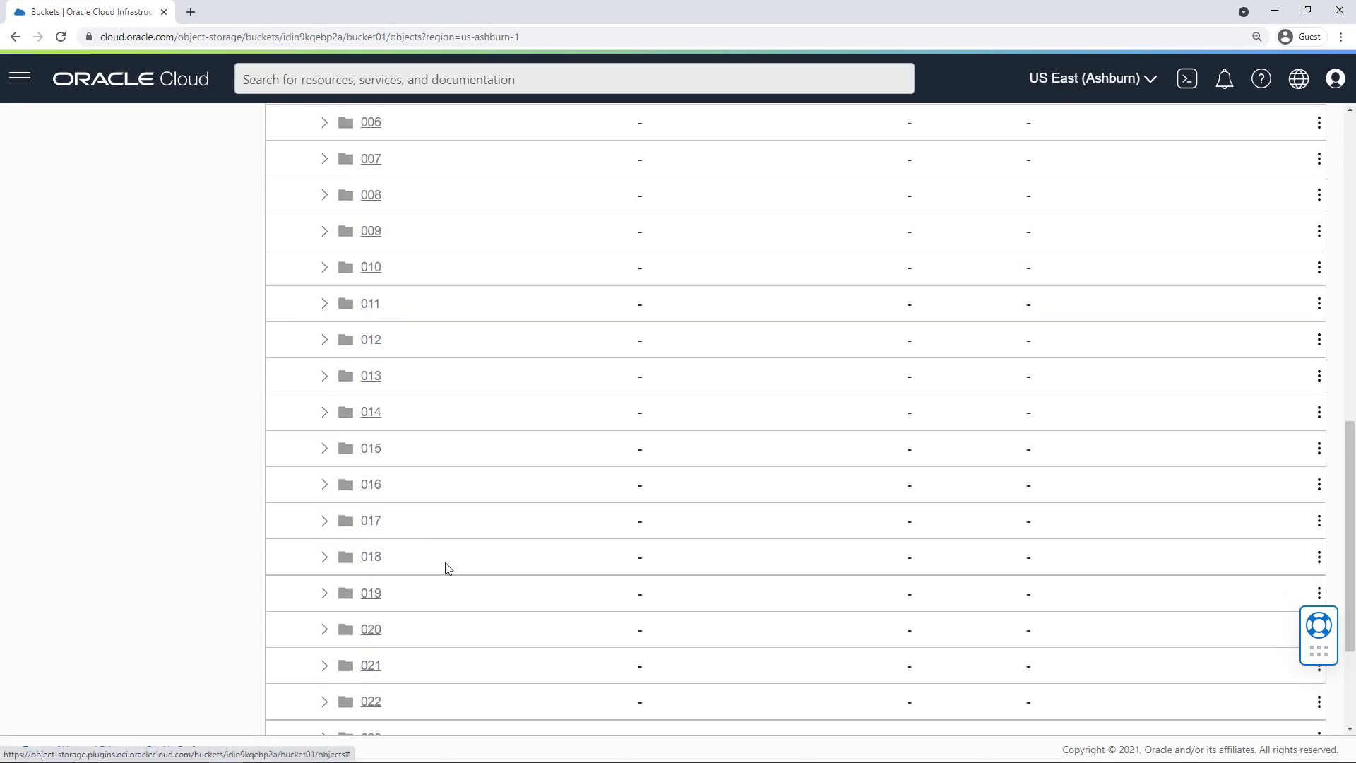
{"action": "left_click", "coordinate": [371, 552]}
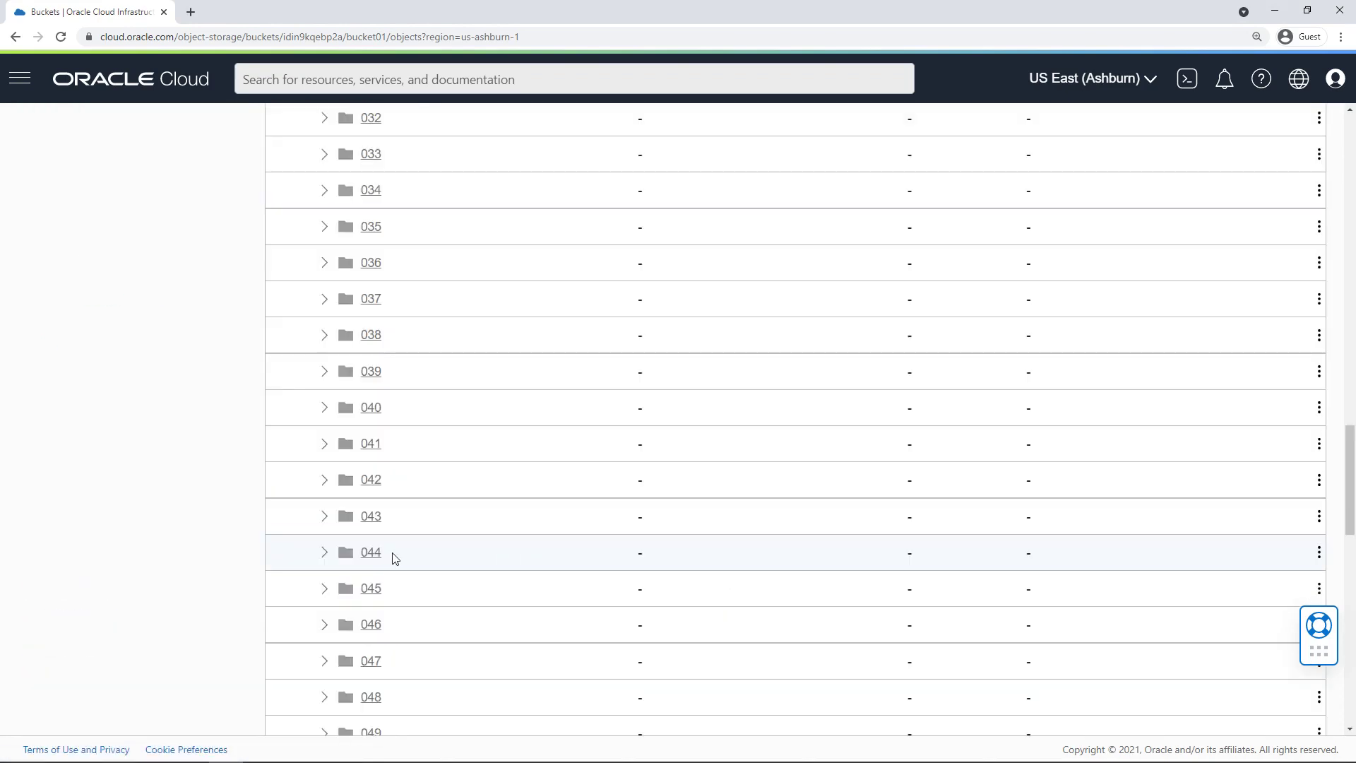
{"action": "left_click", "coordinate": [366, 555]}
- Download 5340.png through the URL path in its object details, and open the downloaded file in the image viewer
{"action": "scroll", "coordinate": [373, 558], "scroll_direction": "up", "scroll_amount": 5}
{"action": "left_click", "coordinate": [286, 521]}
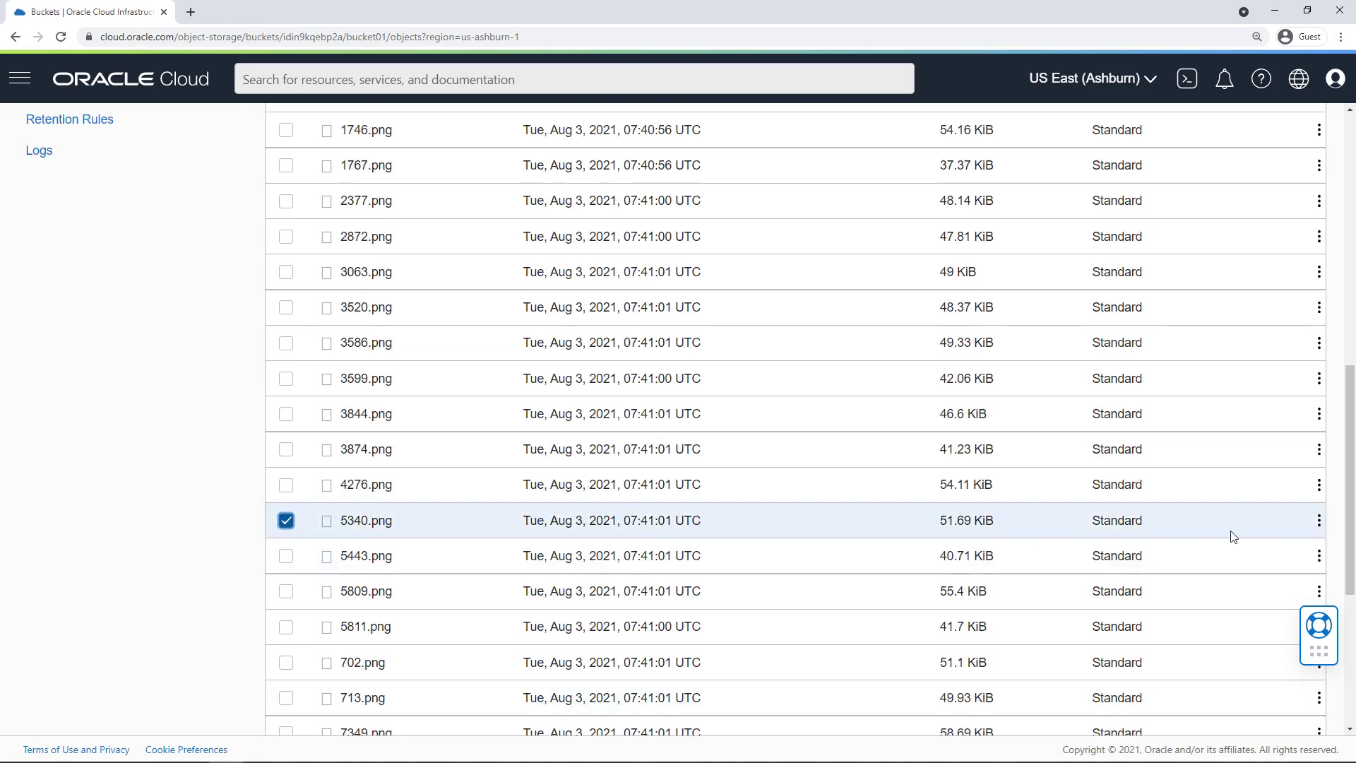
{"action": "left_click", "coordinate": [1319, 521]}
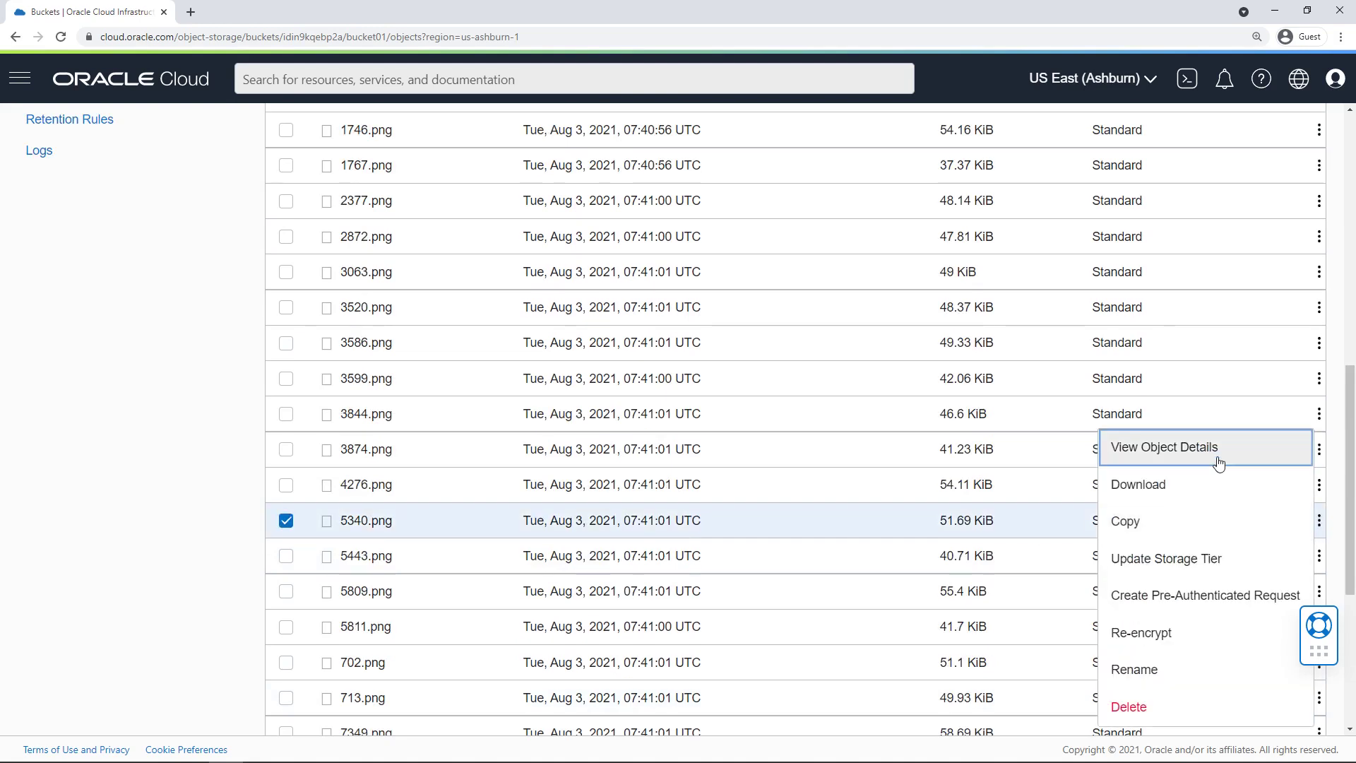
{"action": "left_click", "coordinate": [1220, 463]}
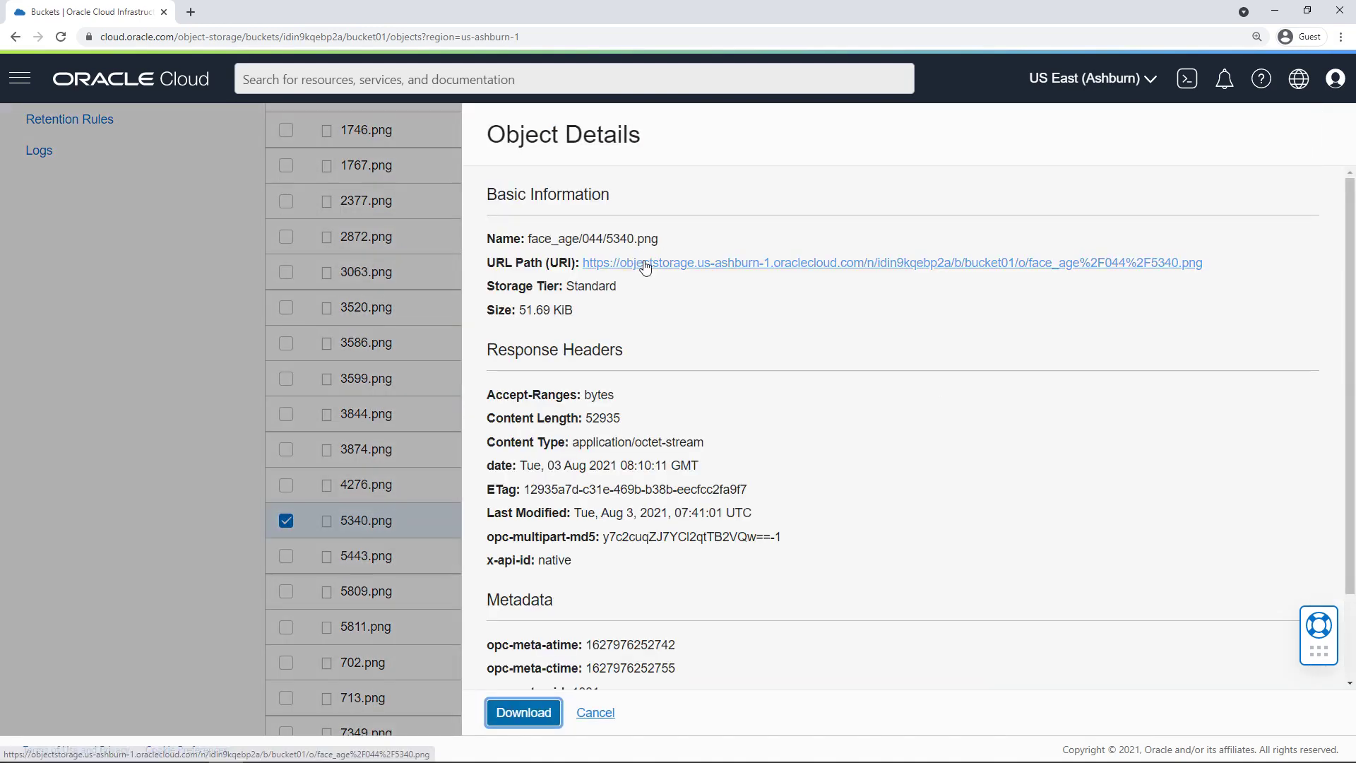
{"action": "left_click", "coordinate": [653, 260]}
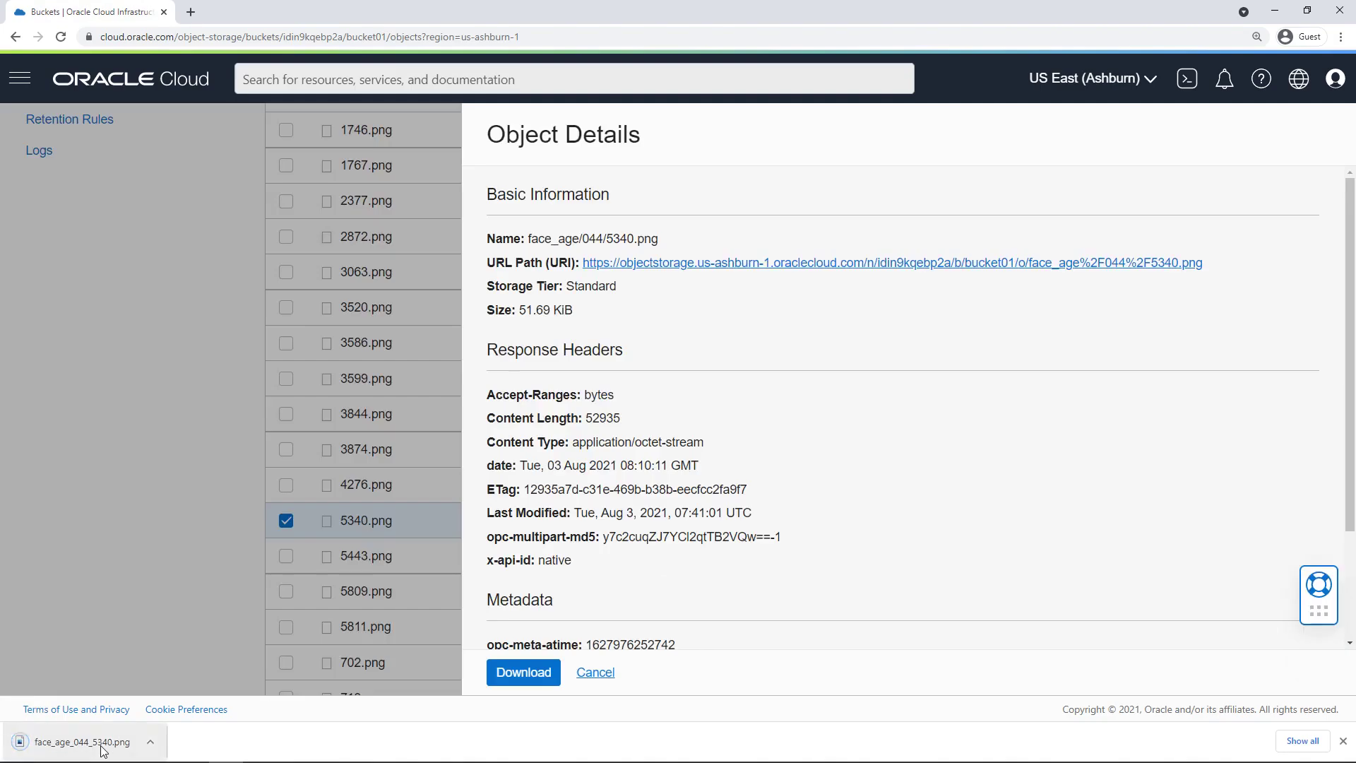
{"action": "left_click", "coordinate": [81, 742]}
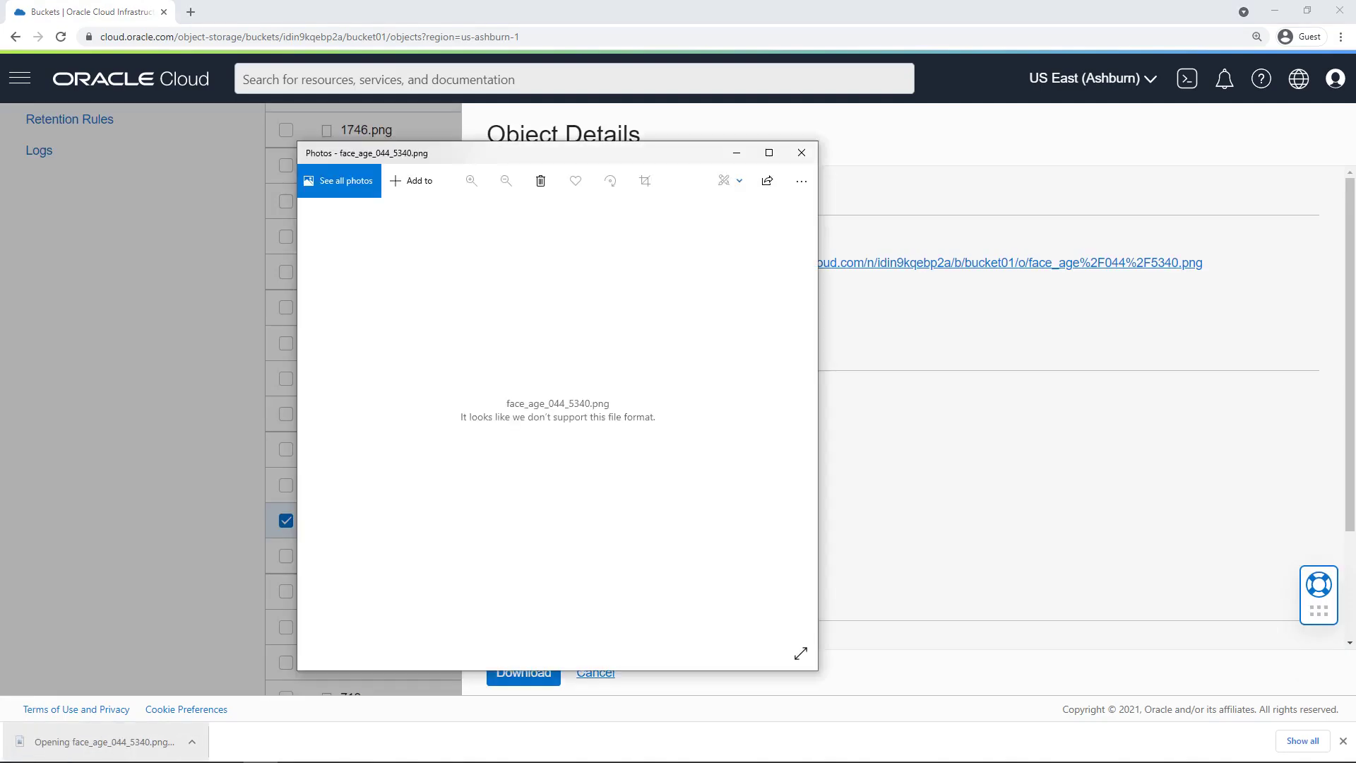